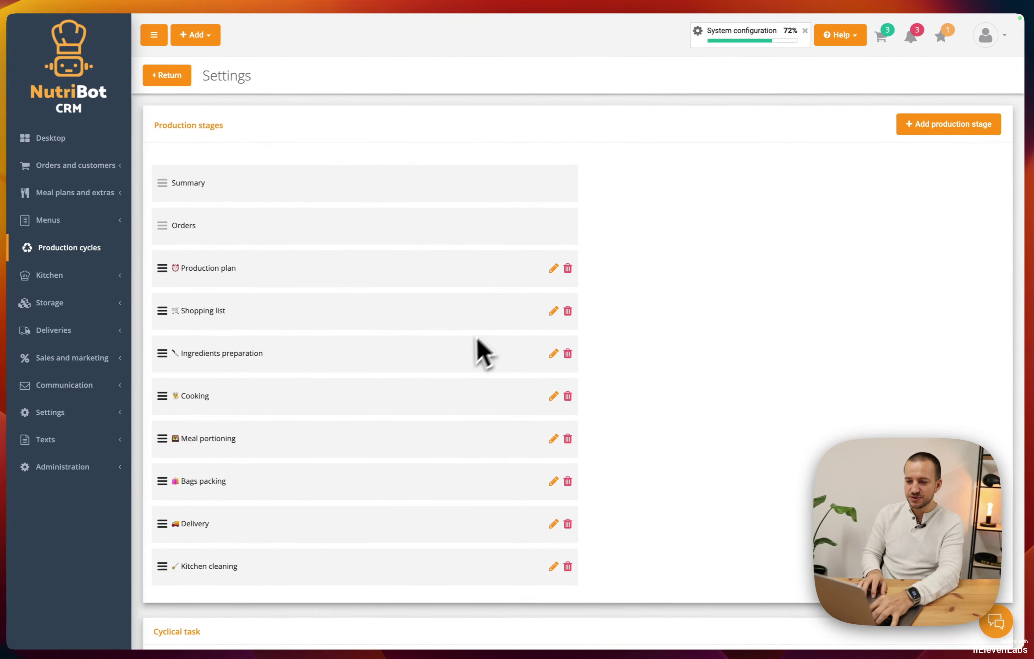
Step: Review the list of production stages in the production cycle settings, from Summary to Kitchen cleaning
scroll(468, 348, "down", 2)
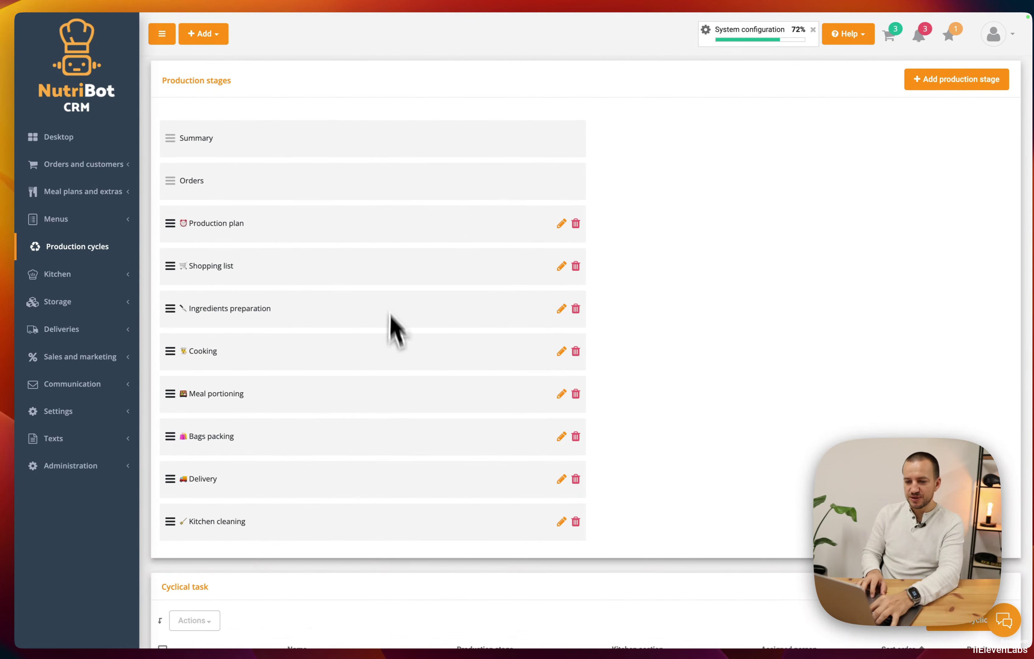
scroll(416, 439, "down", 3)
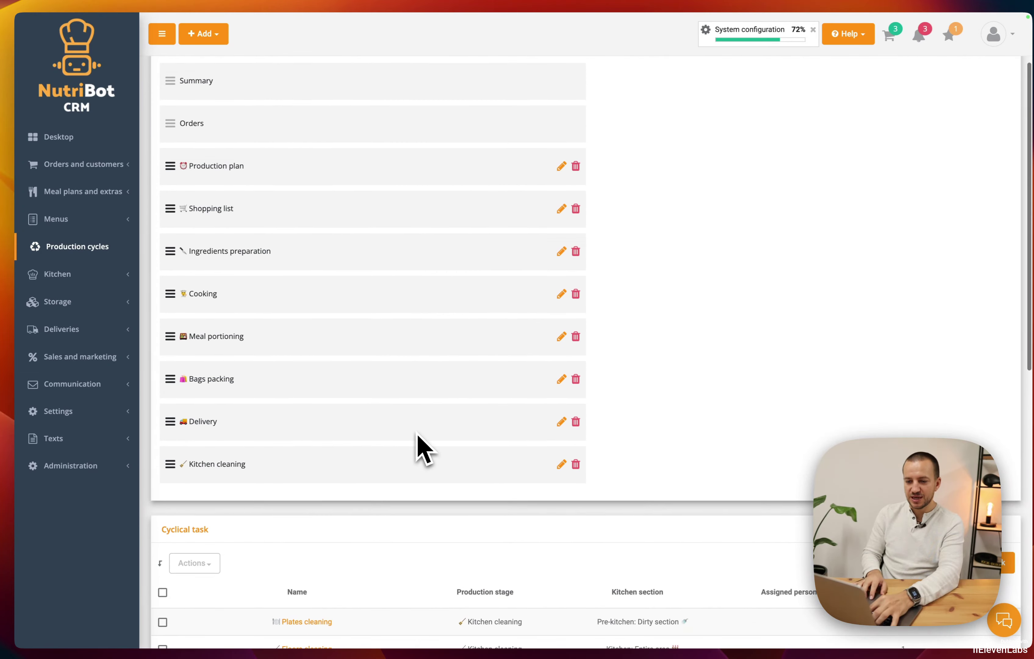
scroll(416, 373, "up", 3)
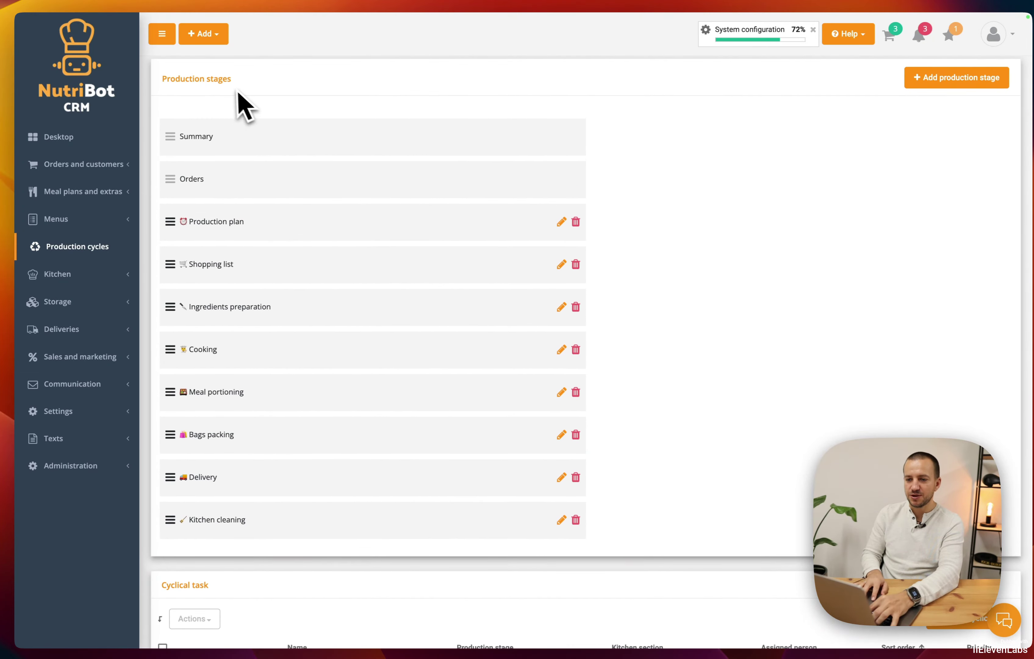
scroll(393, 441, "down", 1)
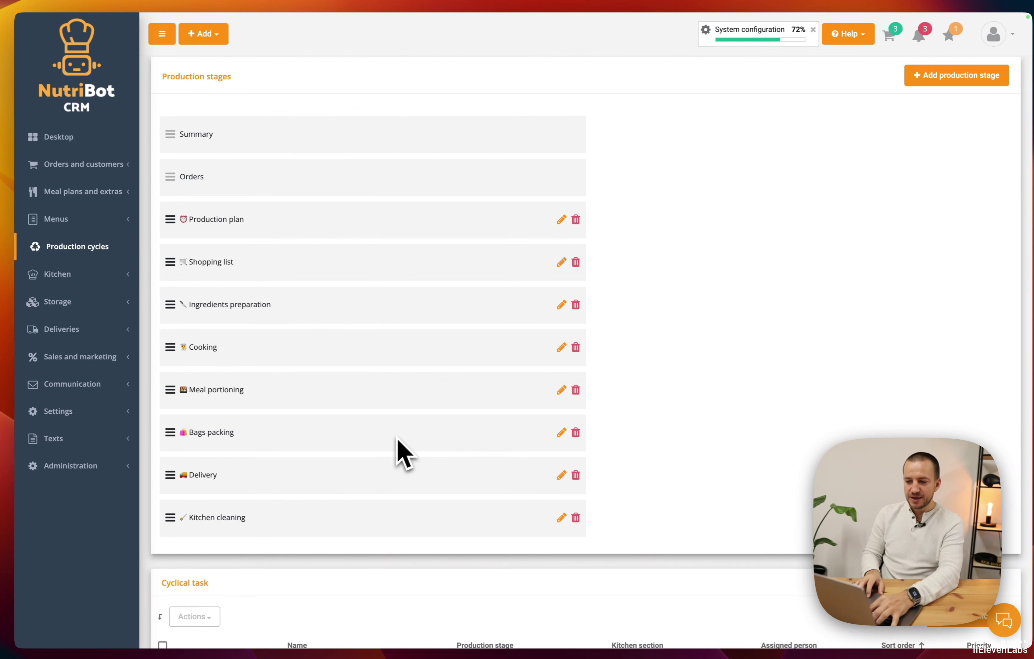
scroll(415, 405, "down", 3)
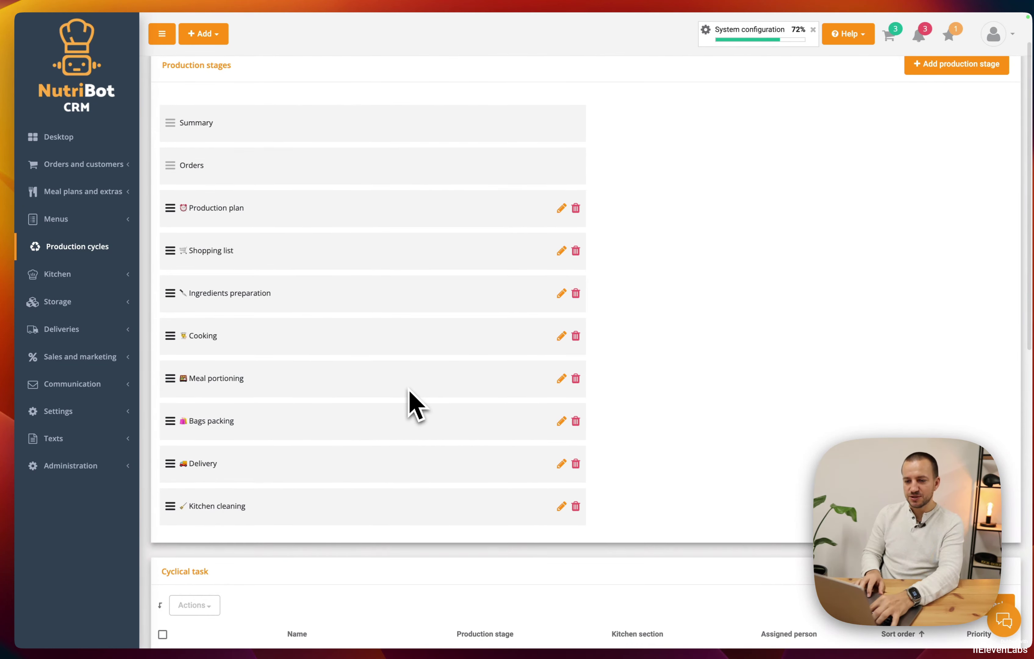
scroll(411, 402, "up", 3)
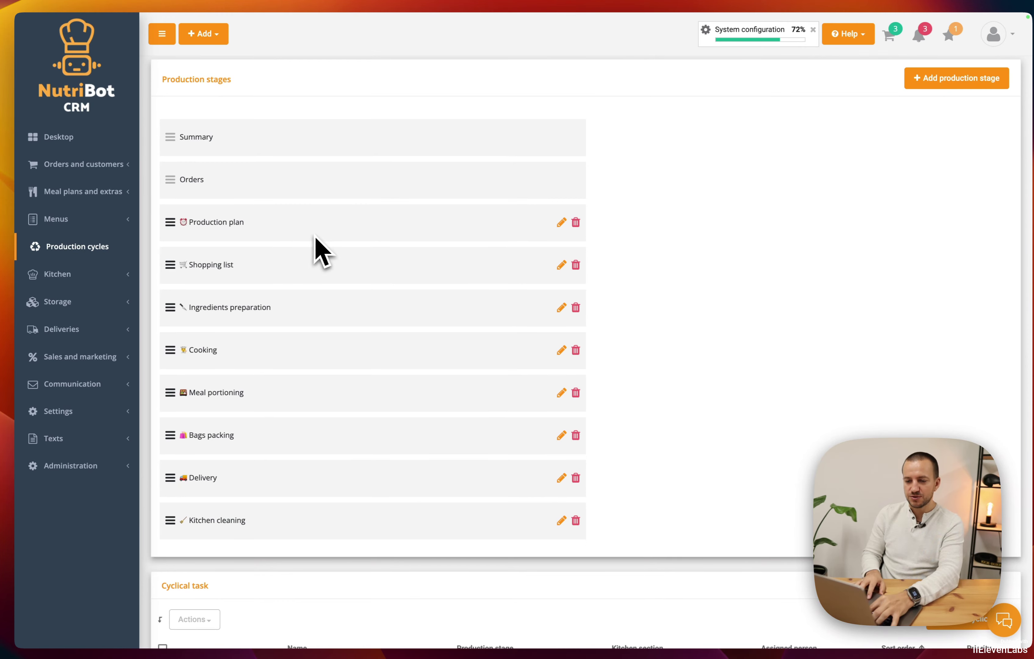
scroll(373, 343, "down", 3)
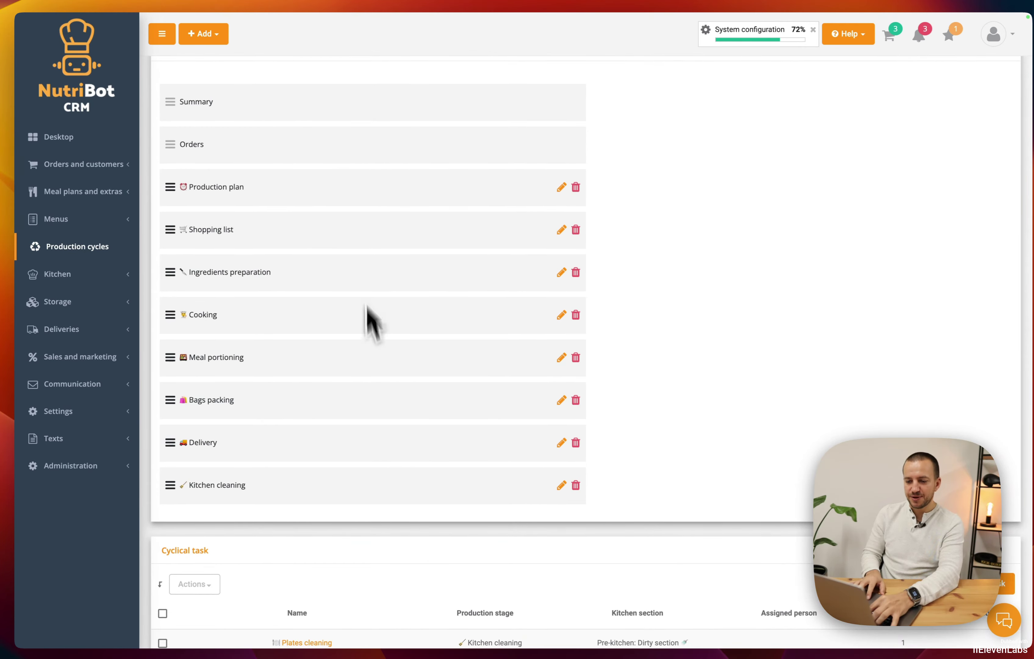
scroll(601, 346, "up", 3)
Step: Open the form for a new production stage, check the available stage types, and cancel without saving
left_click(956, 124)
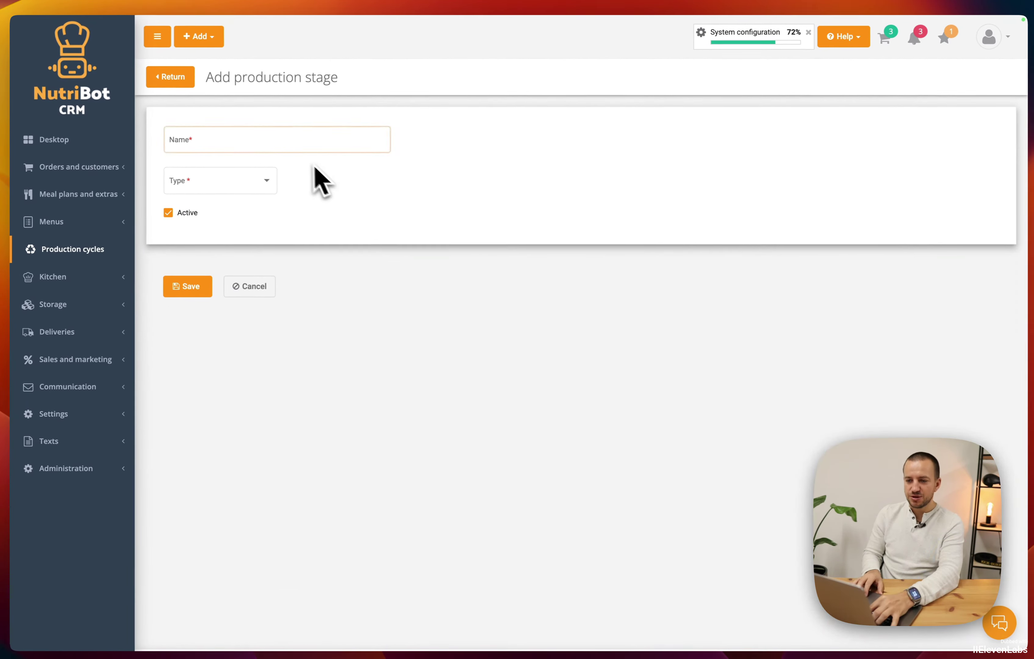
left_click(265, 182)
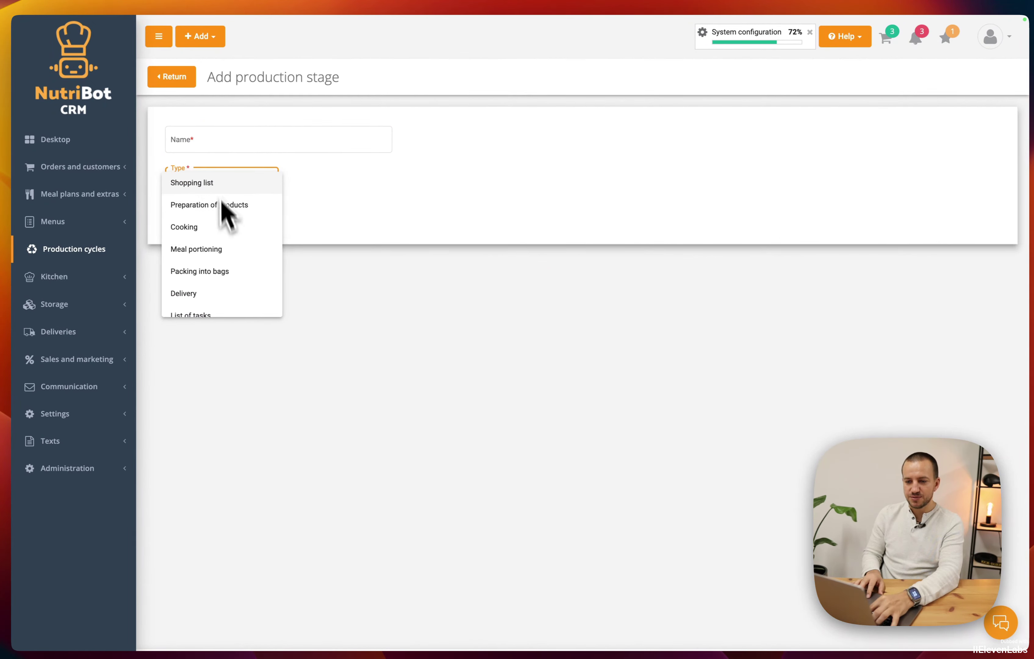
scroll(218, 300, "down", 1)
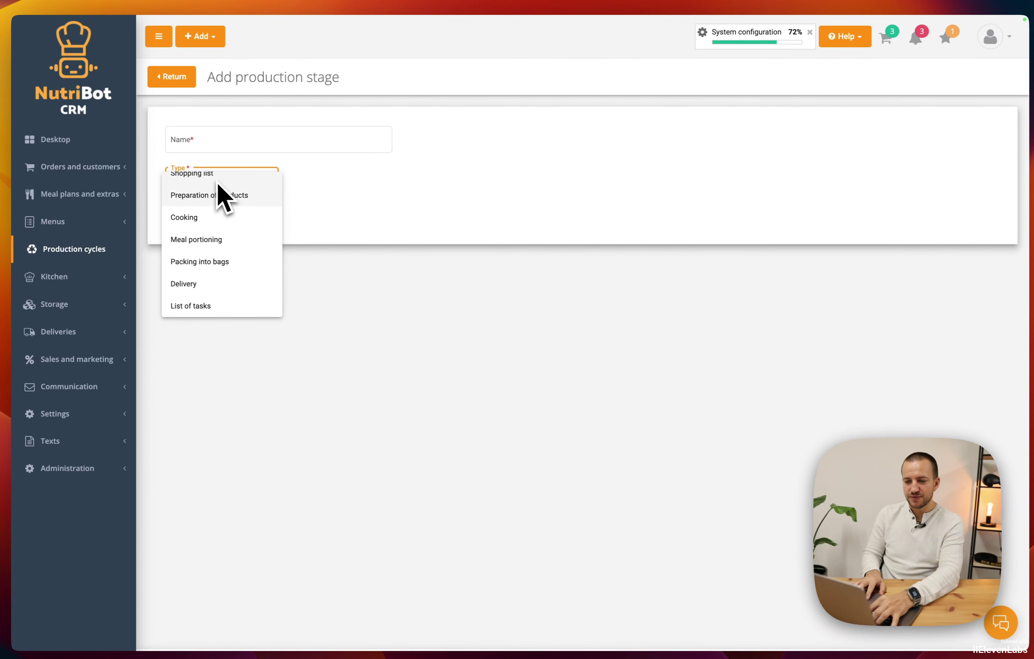
left_click(412, 250)
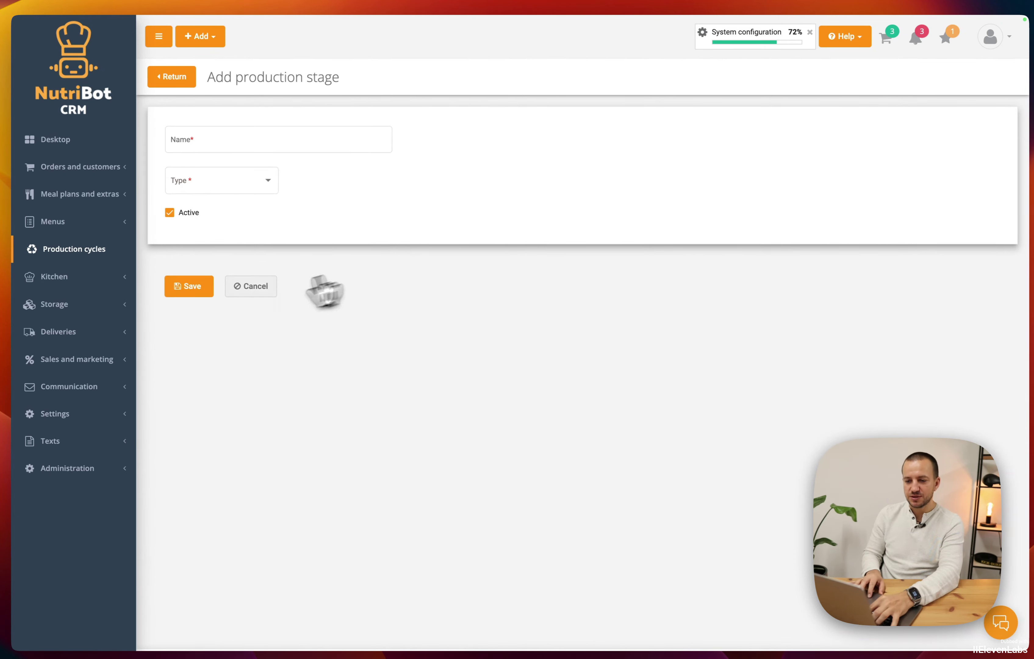
left_click(251, 287)
Step: Examine the cyclical tasks with their production stages and kitchen sections in the production cycle settings
scroll(664, 337, "down", 4)
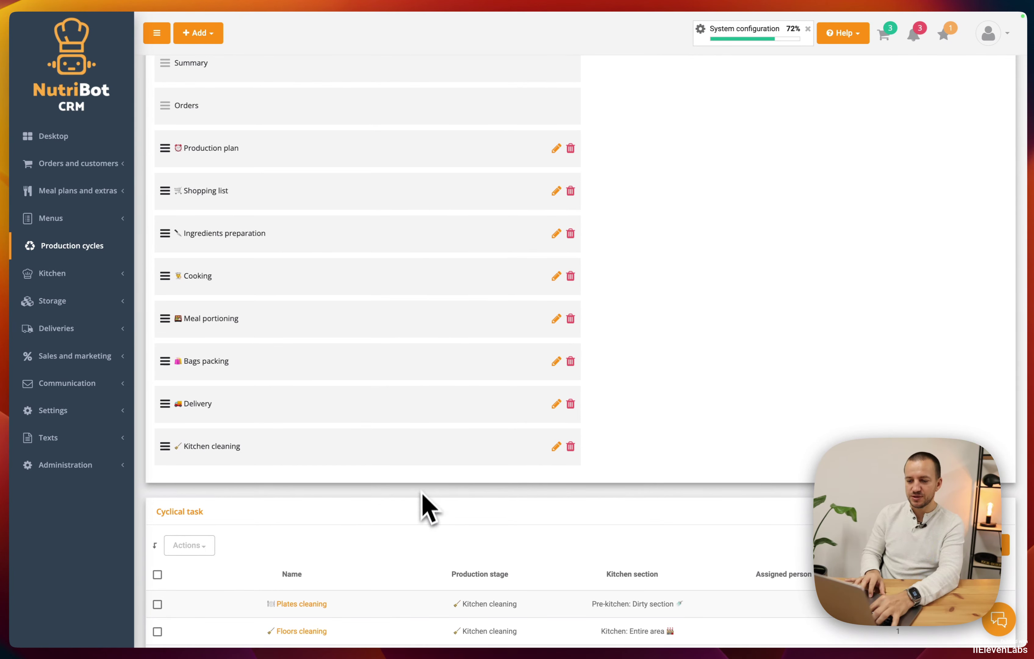
scroll(399, 361, "down", 1)
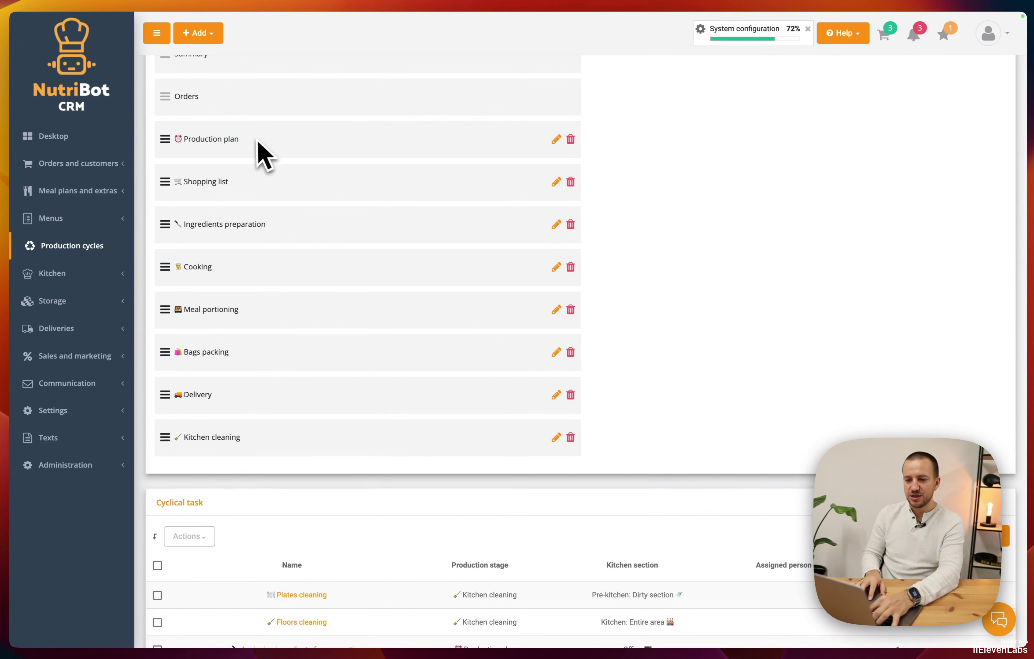
scroll(361, 361, "down", 3)
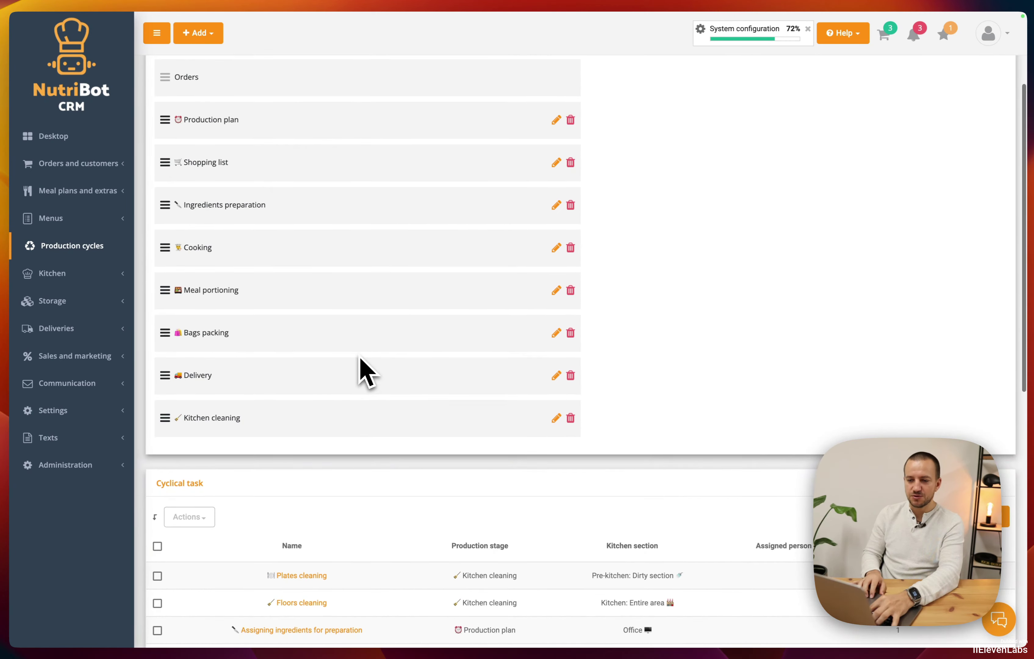
scroll(350, 342, "down", 20)
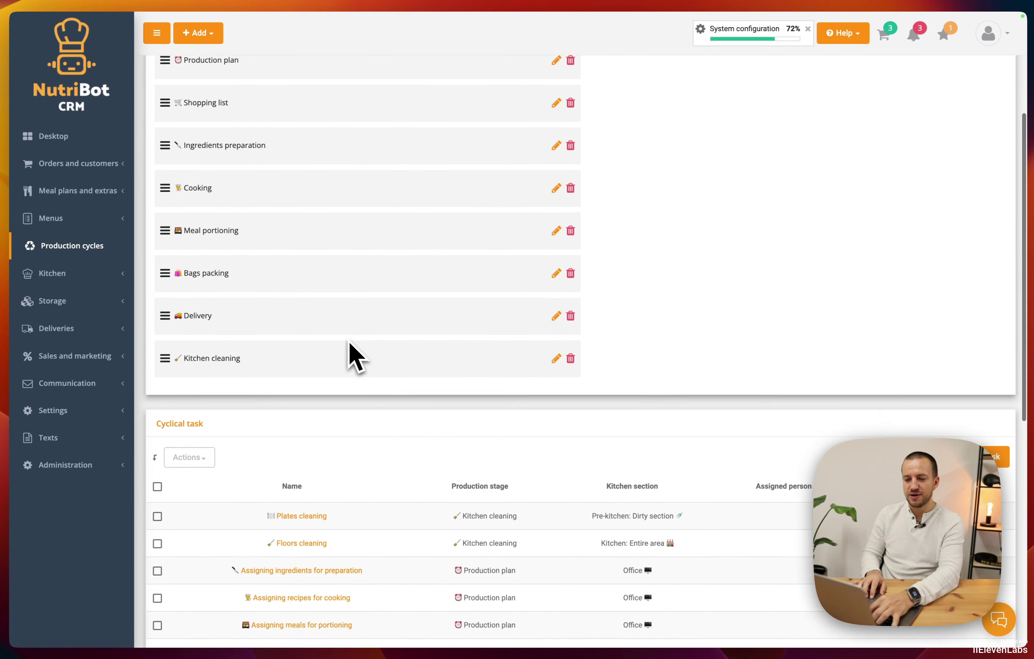
scroll(485, 439, "down", 5)
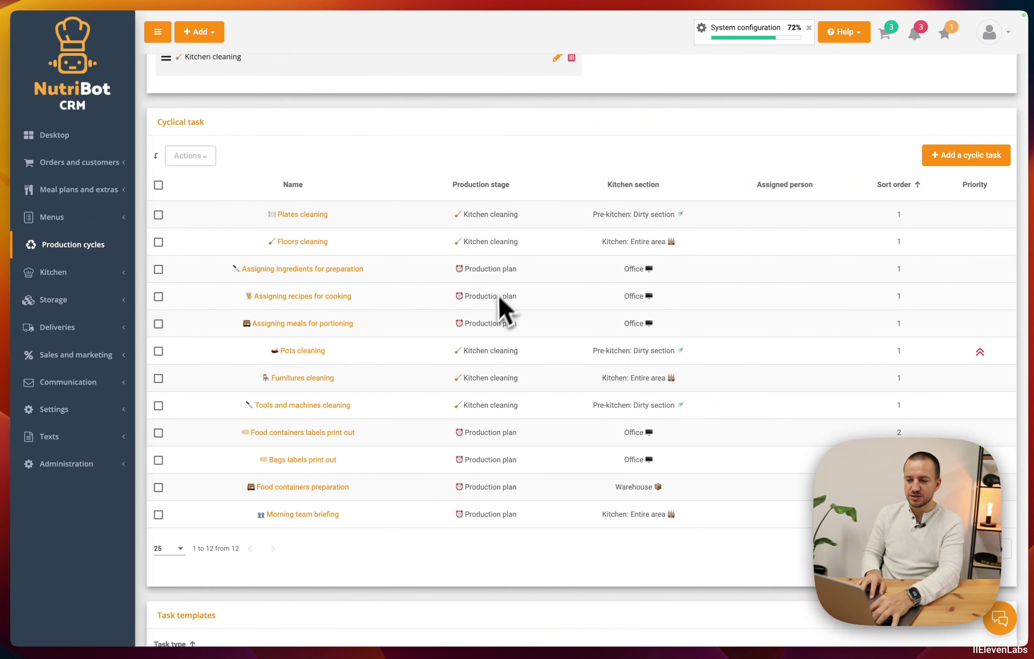
scroll(500, 313, "down", 9)
scroll(496, 319, "up", 15)
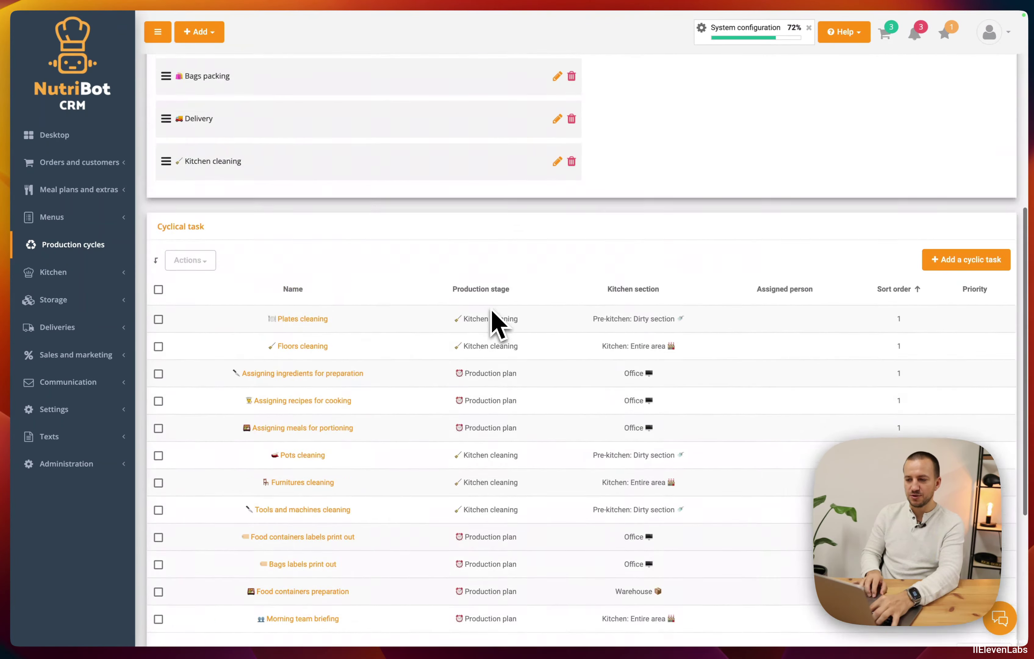
scroll(492, 313, "up", 10)
Step: Start a new production cycle from the production cycles list and set its production period to the single day 17/09/2024
left_click(73, 245)
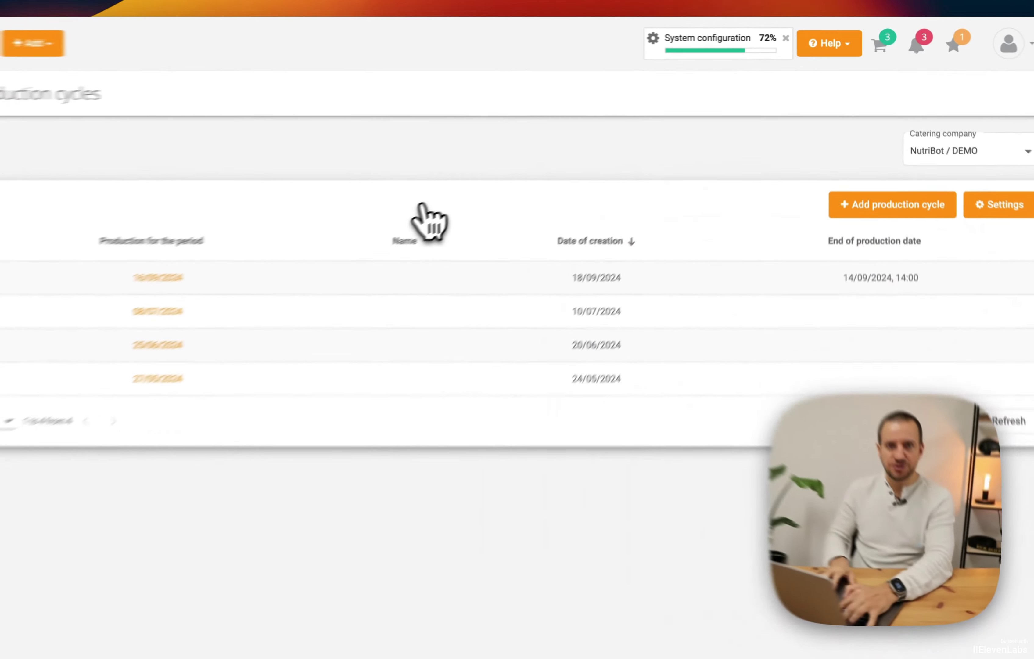
left_click(934, 228)
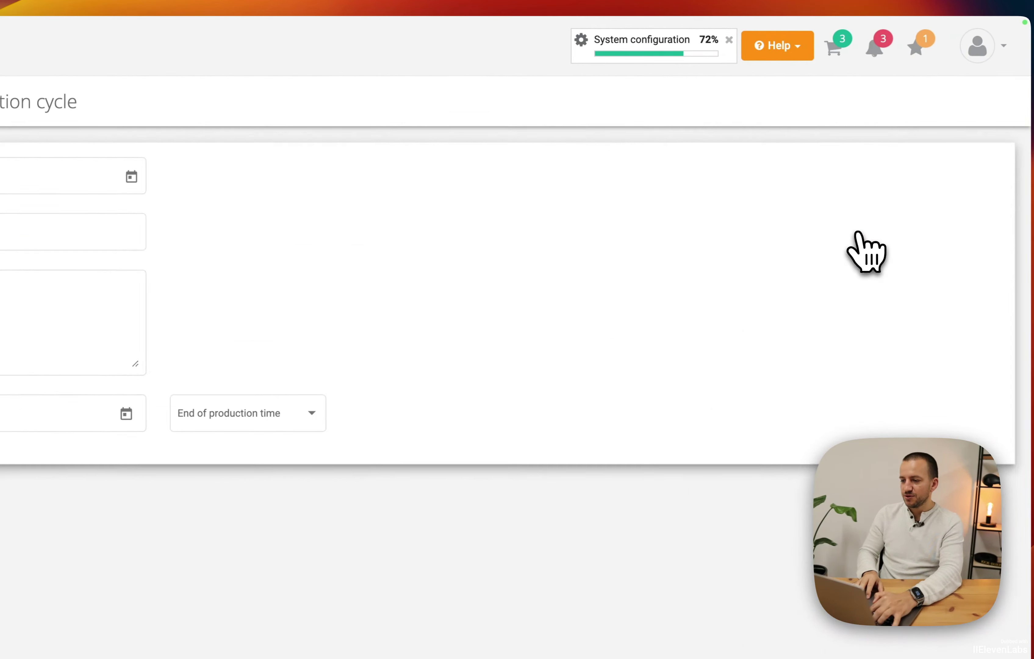
left_click(65, 228)
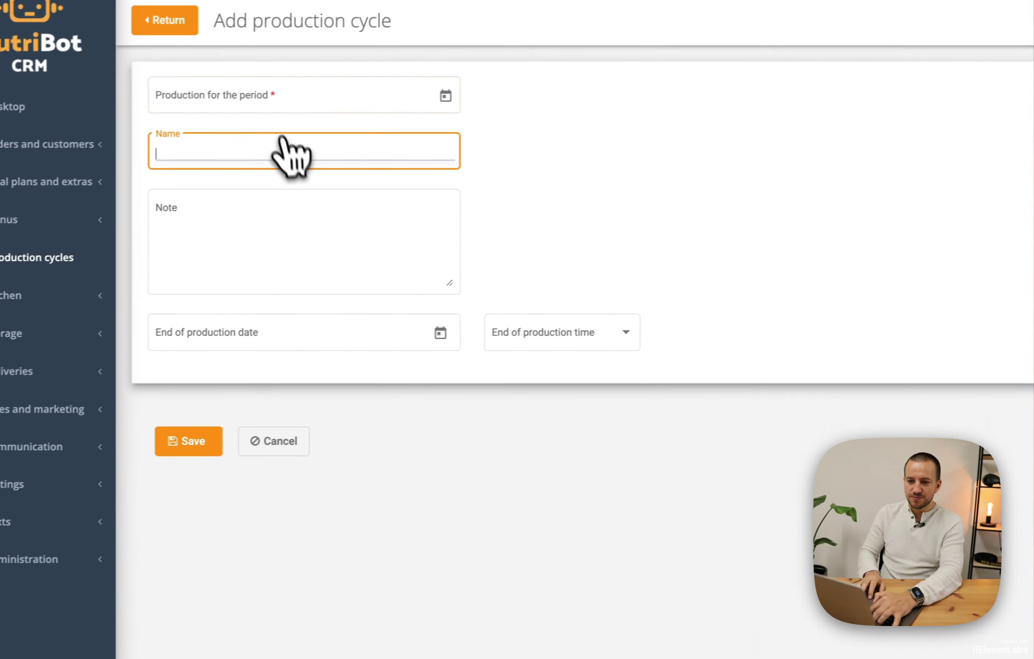
left_click(285, 96)
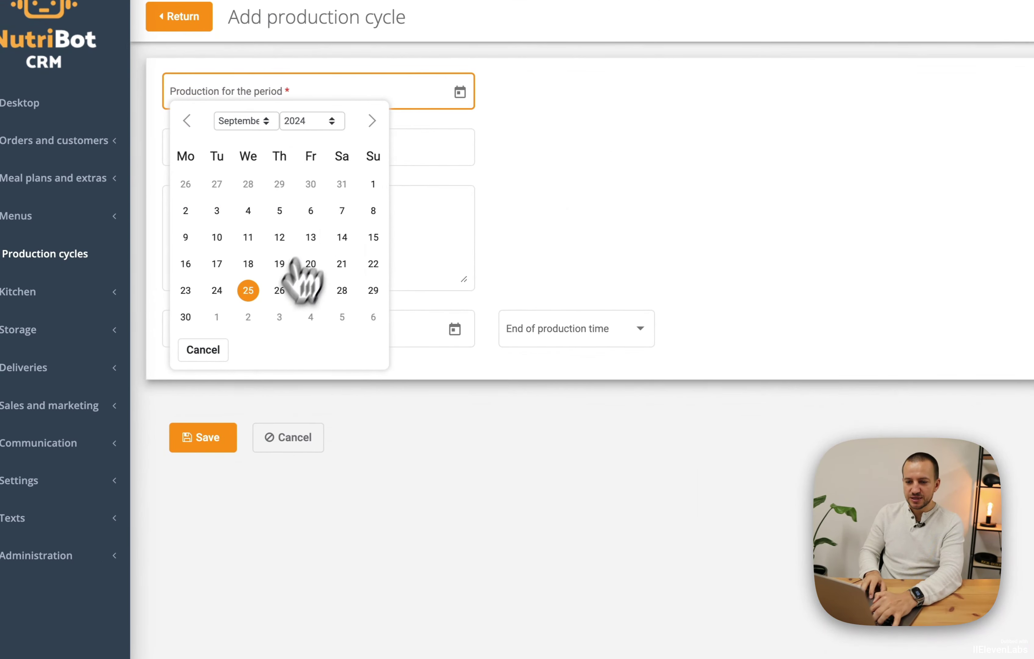
left_click(216, 263)
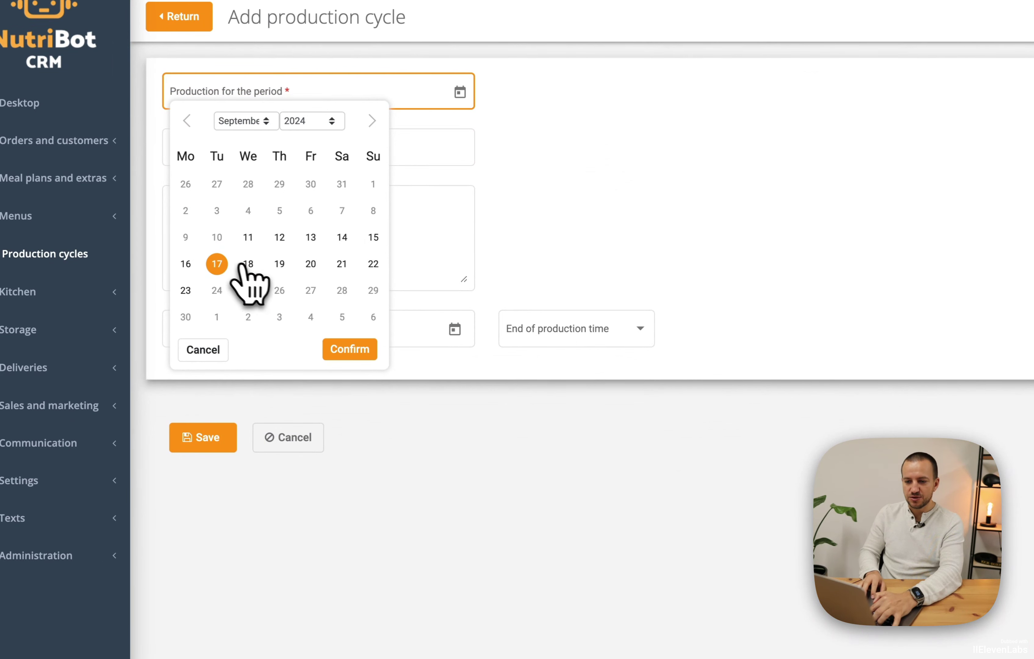
left_click(219, 262)
Step: Set the end of production to 16/09/2024 at 14:00 and save the new production cycle
left_click(246, 328)
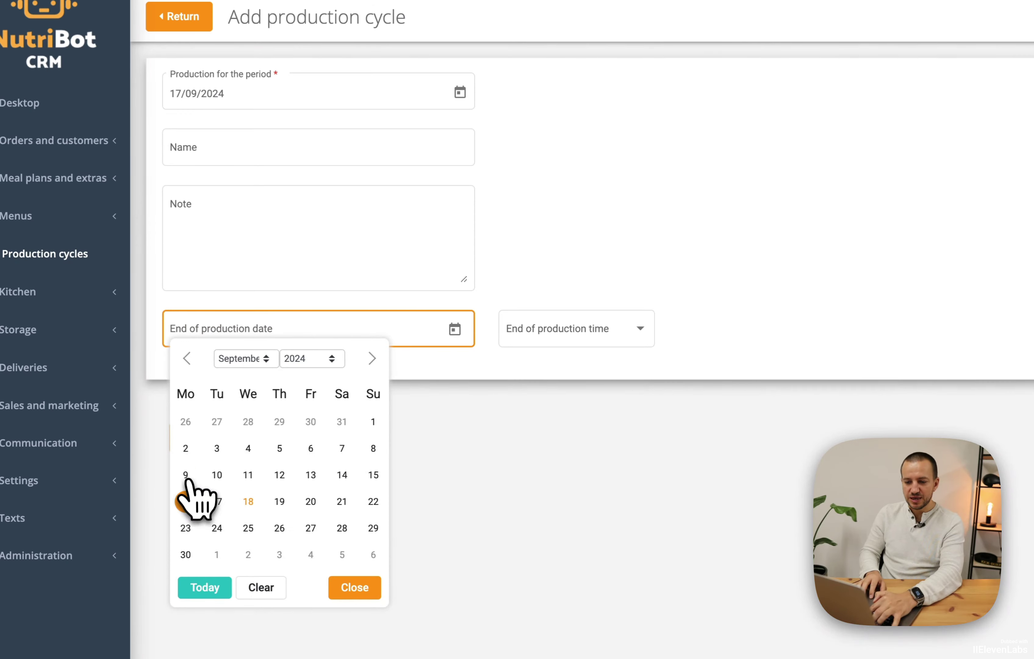
left_click(186, 502)
left_click(580, 333)
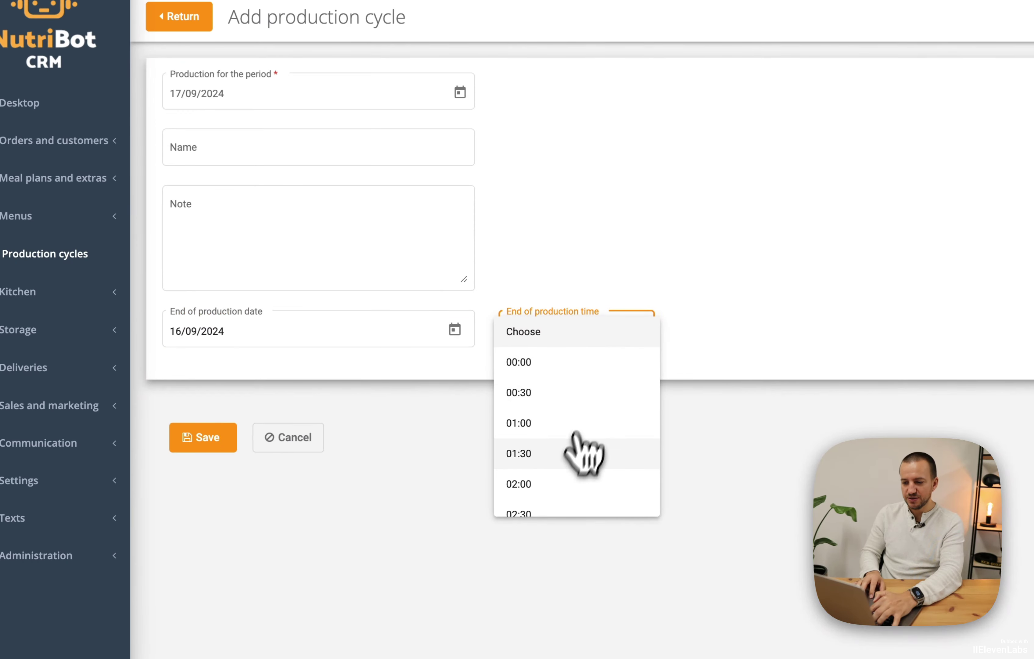
scroll(574, 460, "down", 10)
scroll(565, 461, "down", 5)
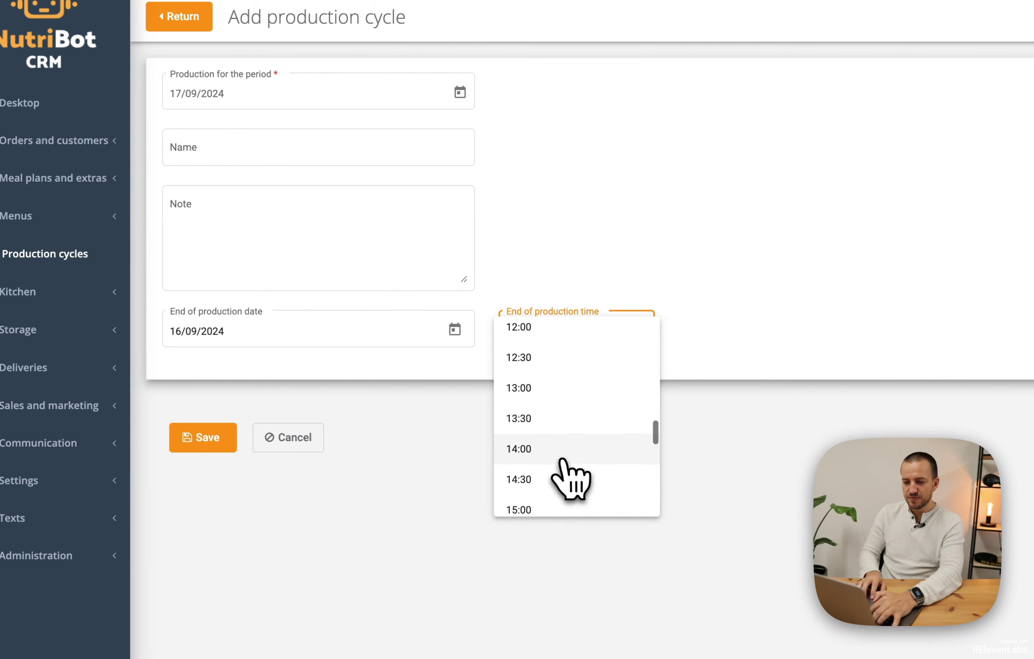
left_click(565, 453)
left_click(215, 434)
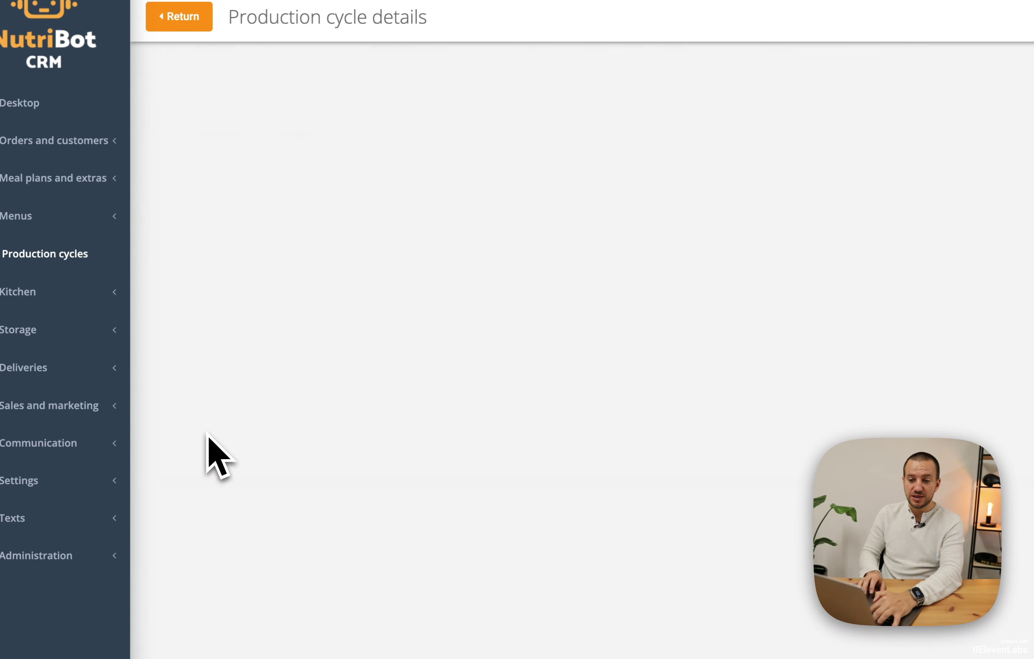
Step: Review the production cycle's status summary and its orders, including the additional report options for meal plans
scroll(542, 358, "down", 1)
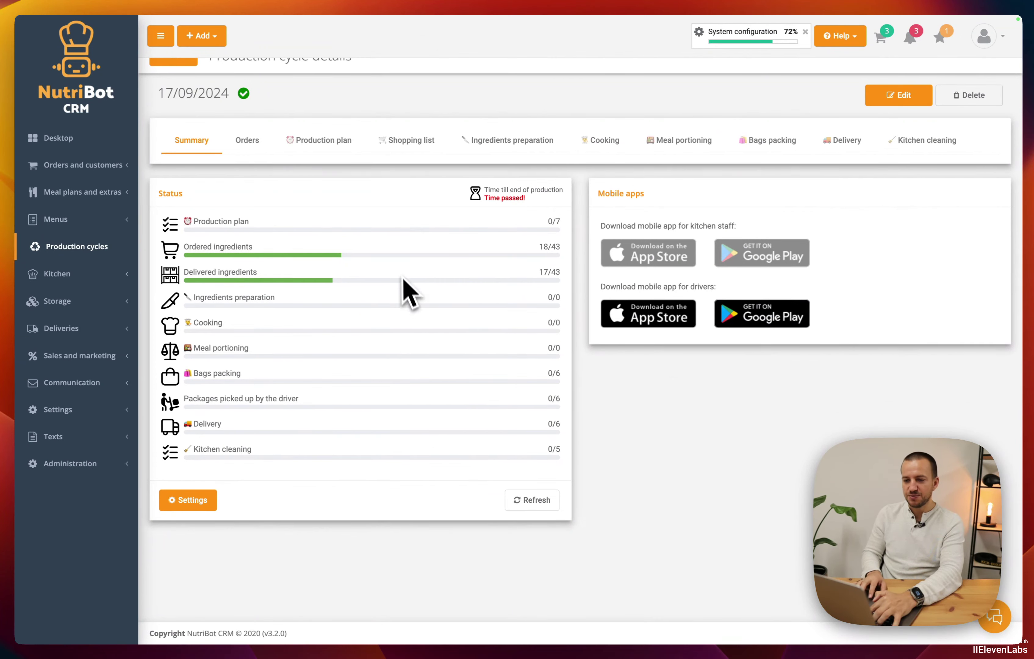
scroll(407, 287, "up", 1)
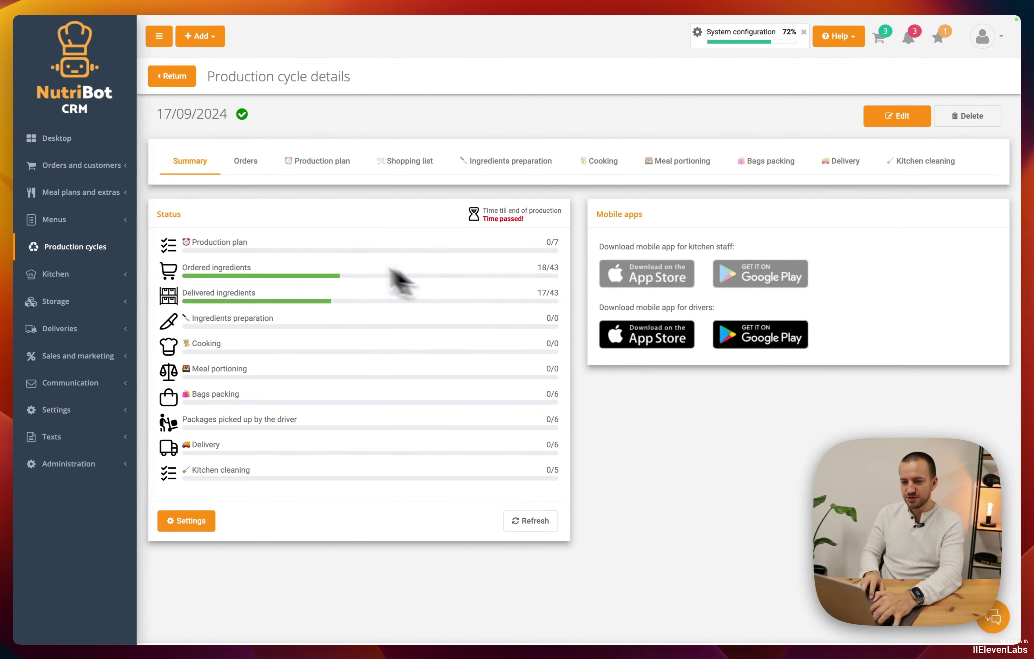
left_click(250, 167)
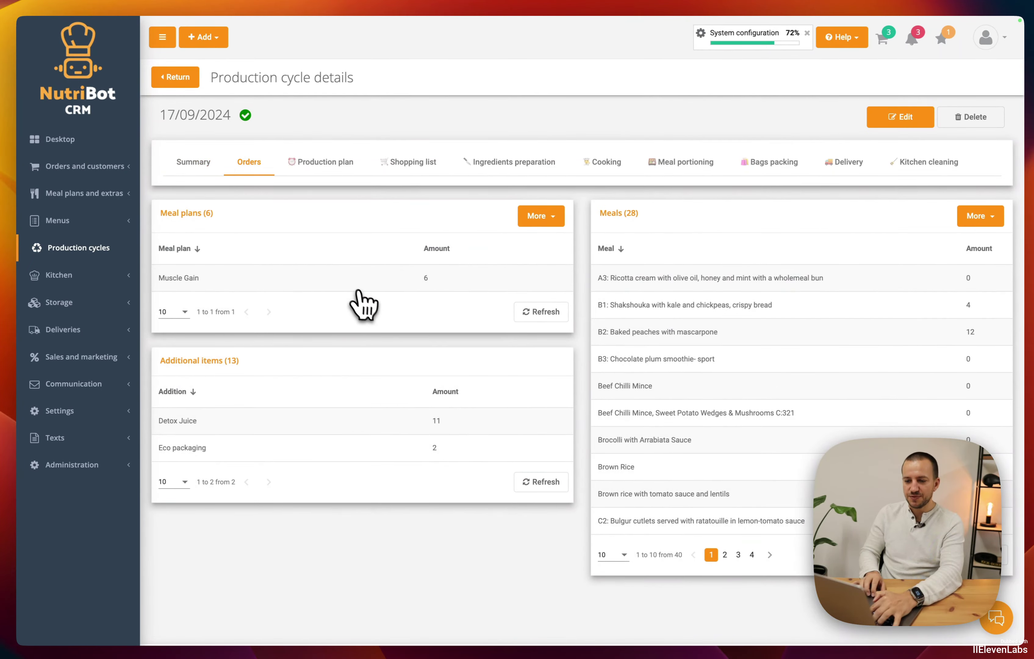
scroll(364, 304, "down", 1)
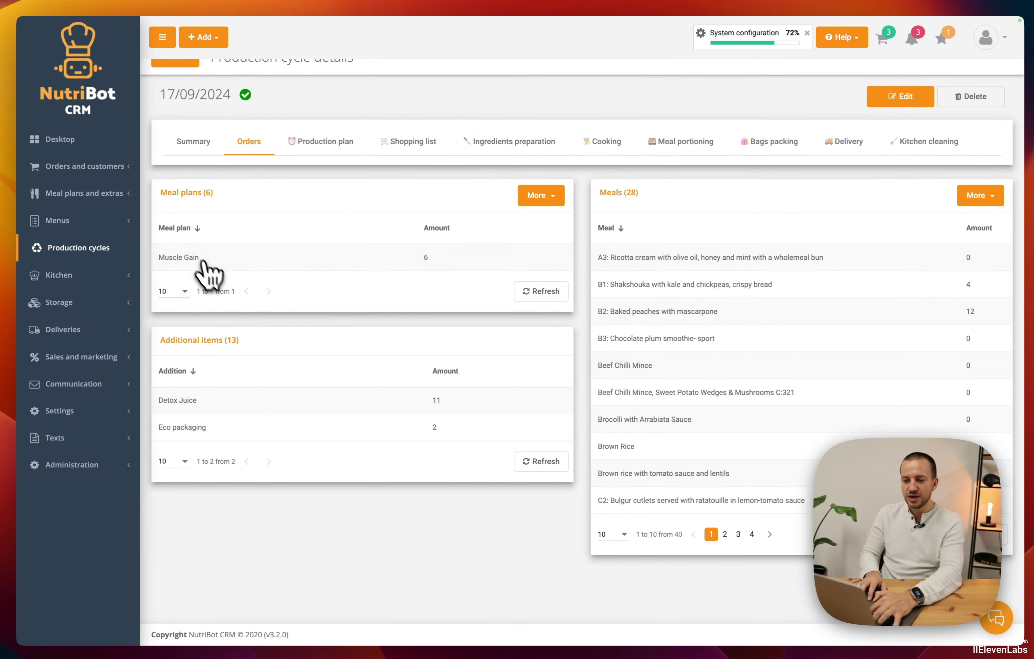
left_click(526, 200)
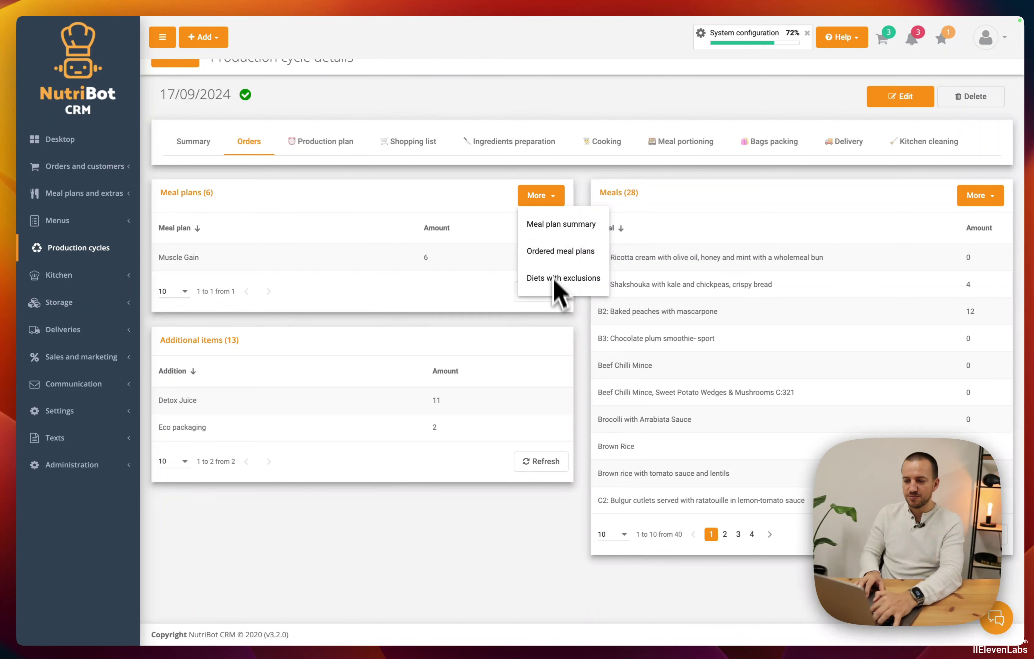
left_click(473, 212)
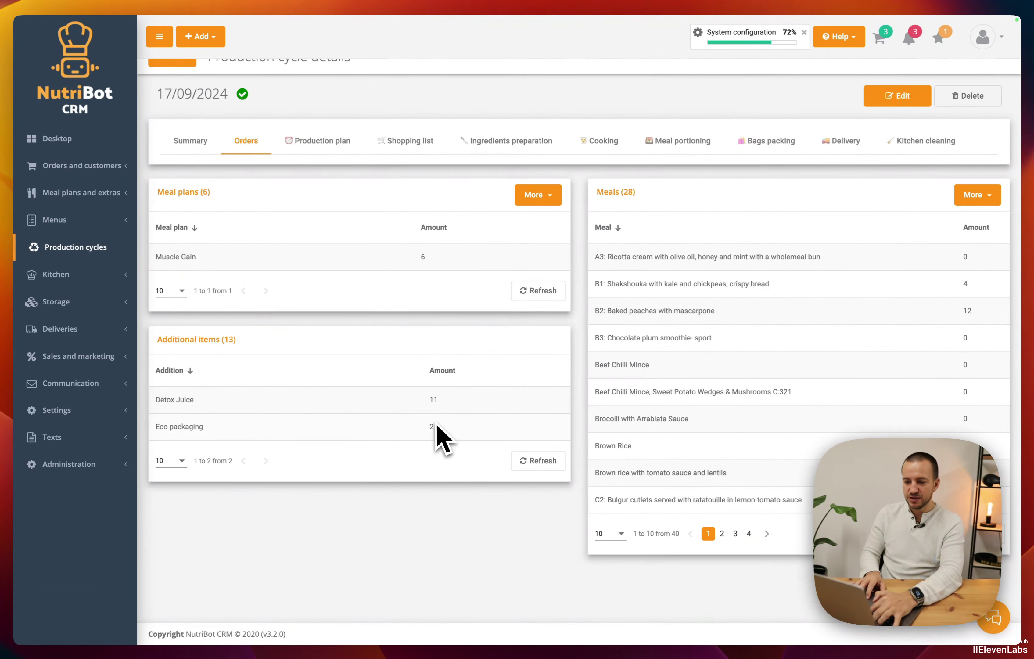
scroll(393, 304, "up", 1)
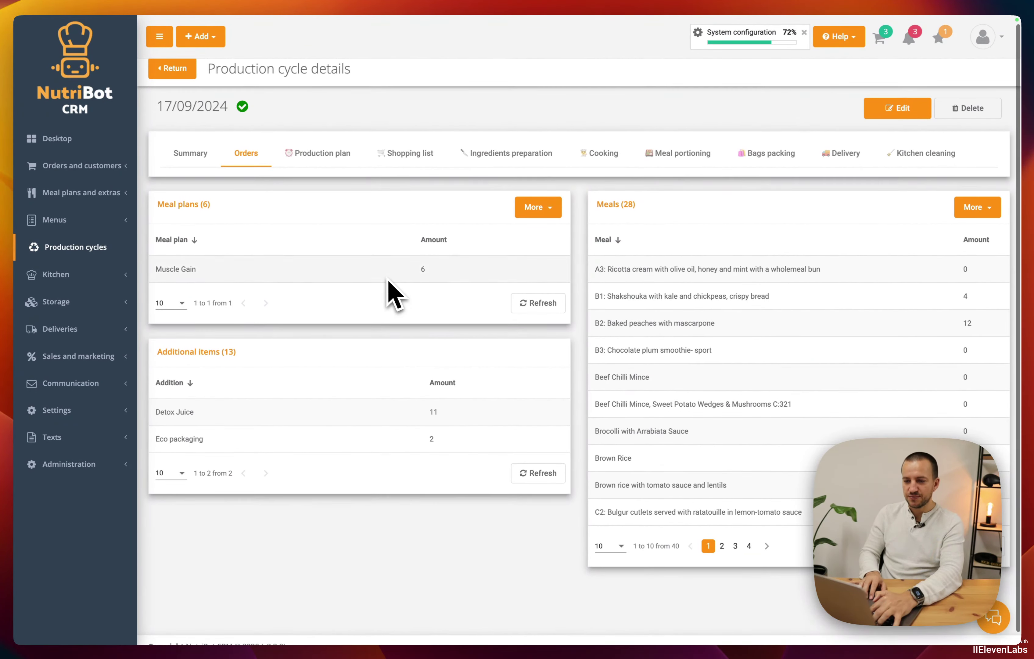
Step: Open the cycle's production plan and look through its task board
left_click(323, 156)
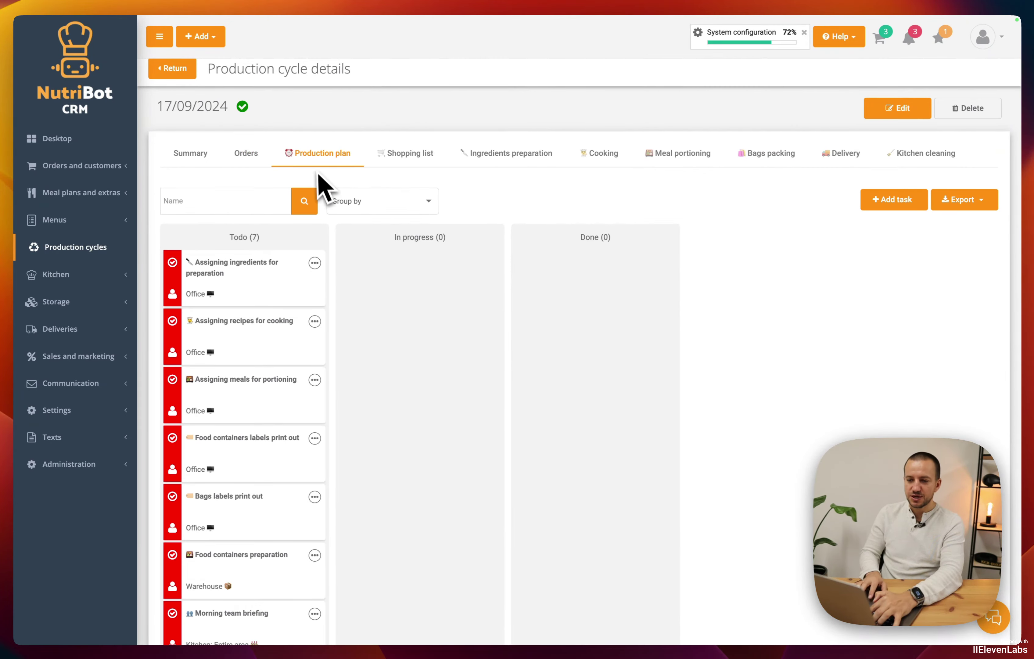
scroll(383, 321, "down", 3)
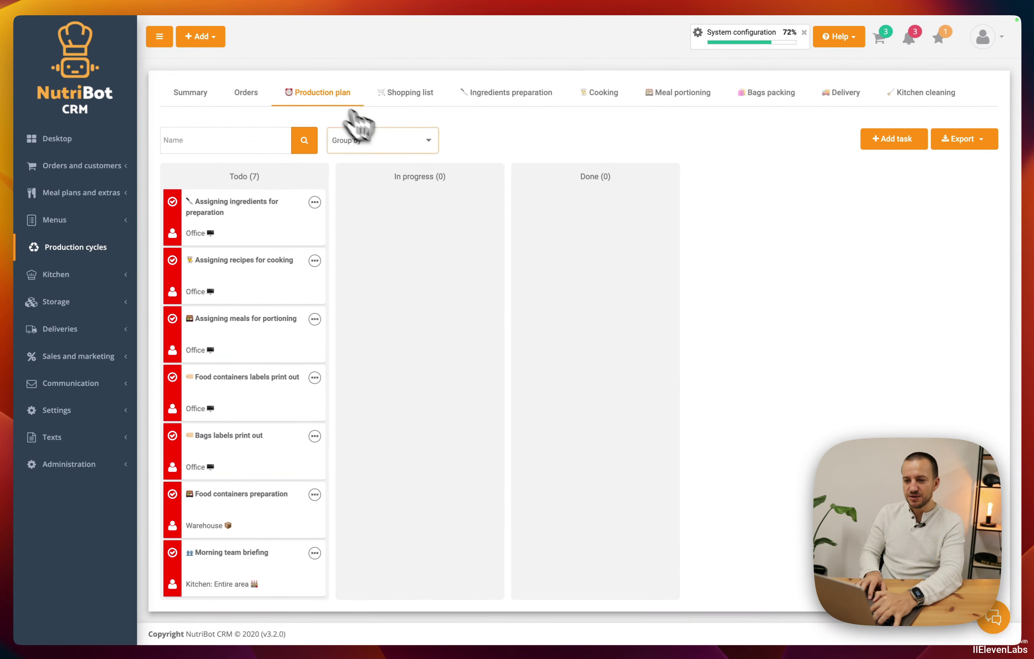
Step: Group the production plan's tasks by kitchen section and check the available grouping options
left_click(402, 144)
left_click(400, 188)
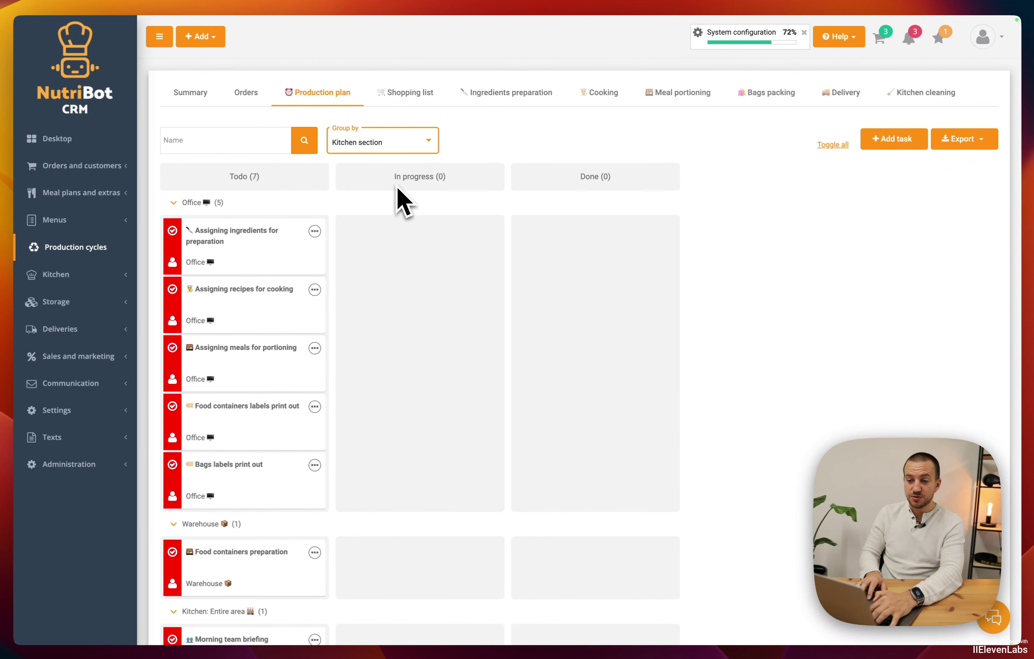
left_click(395, 145)
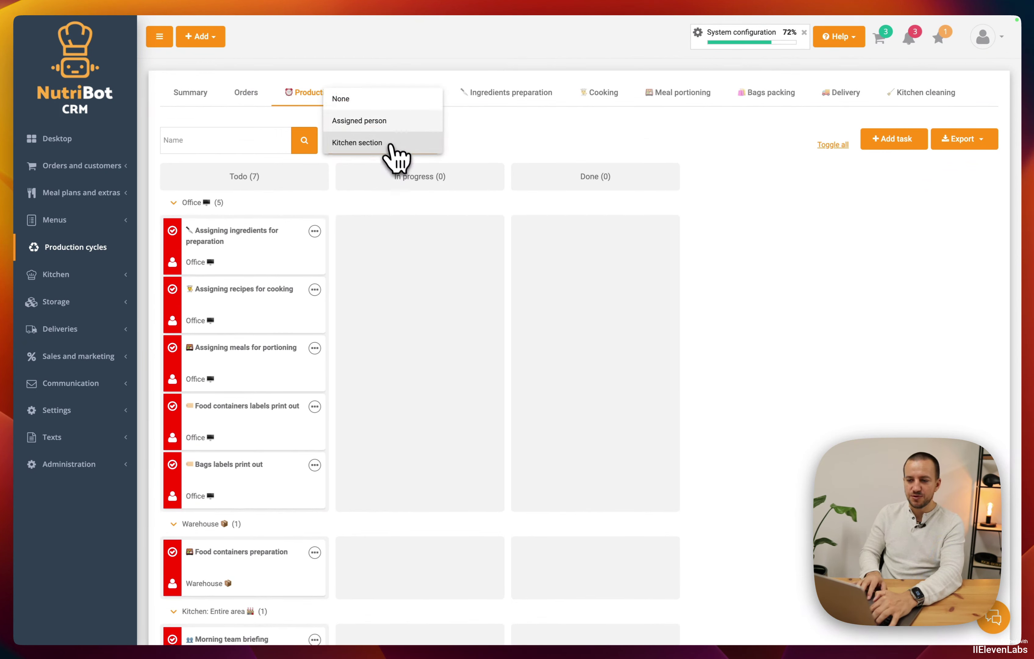
left_click(415, 263)
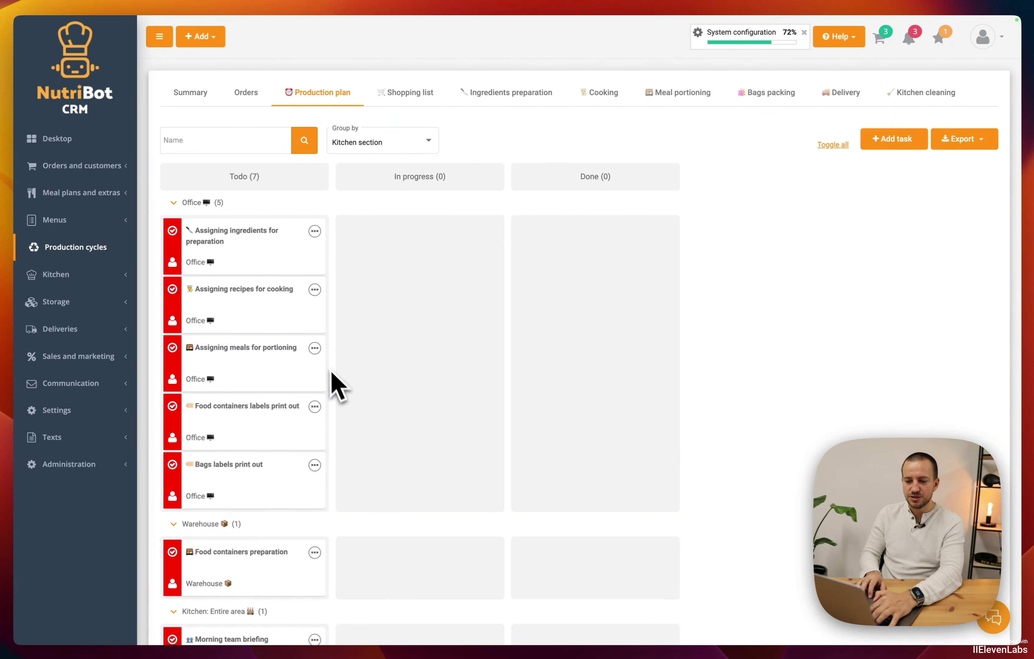
Step: Look through the production plan's tasks in the Office, Warehouse and Kitchen: Entire area sections
scroll(429, 393, "down", 1)
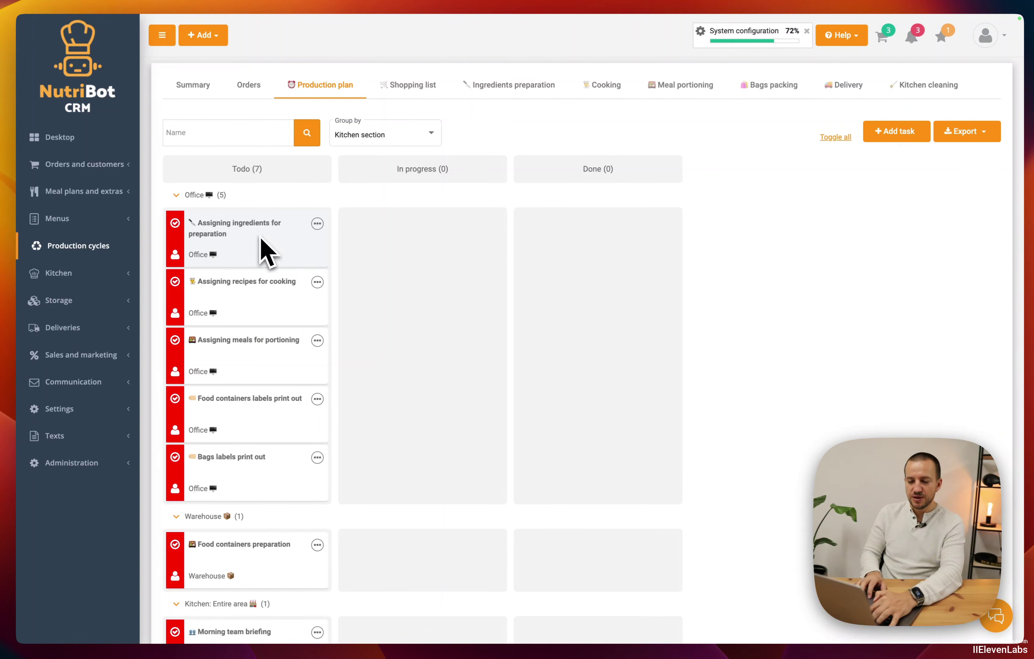
scroll(250, 250, "up", 1)
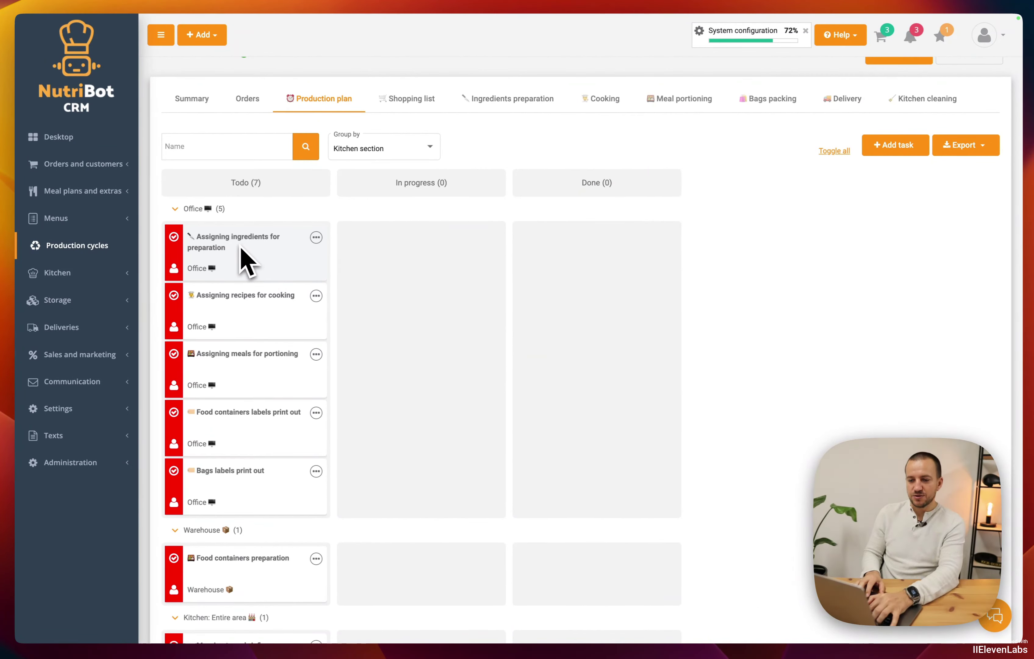
scroll(248, 256, "up", 1)
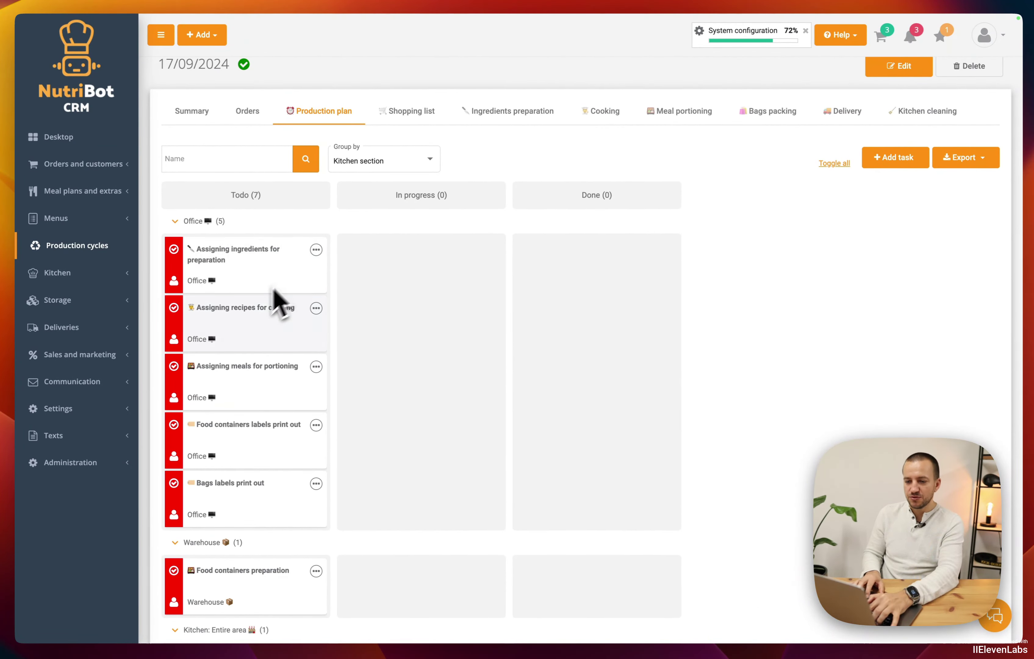
scroll(278, 348, "down", 1)
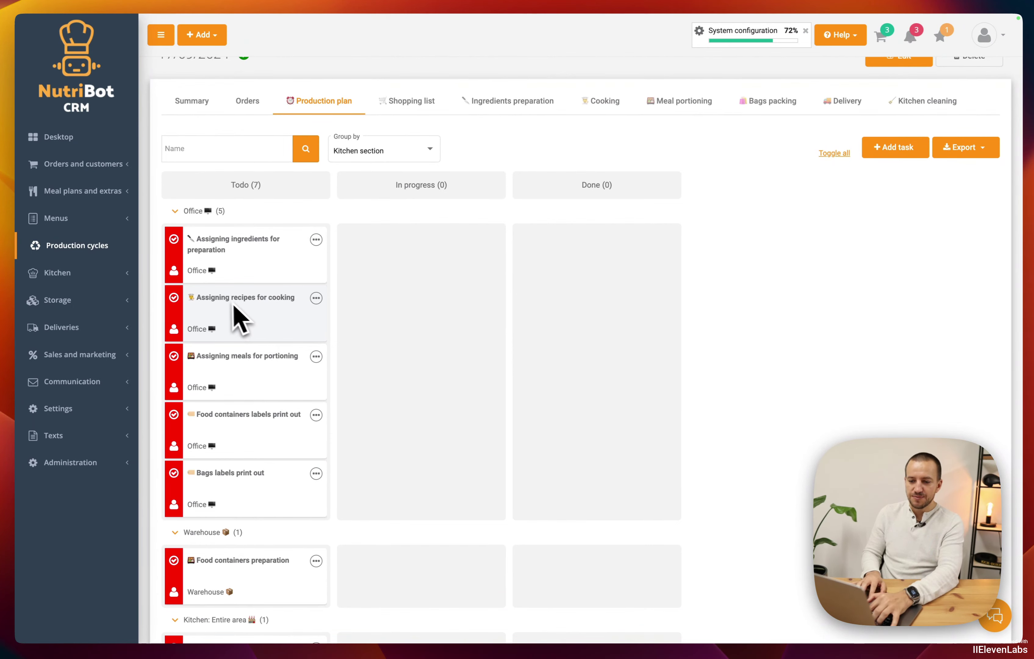
scroll(248, 309, "down", 2)
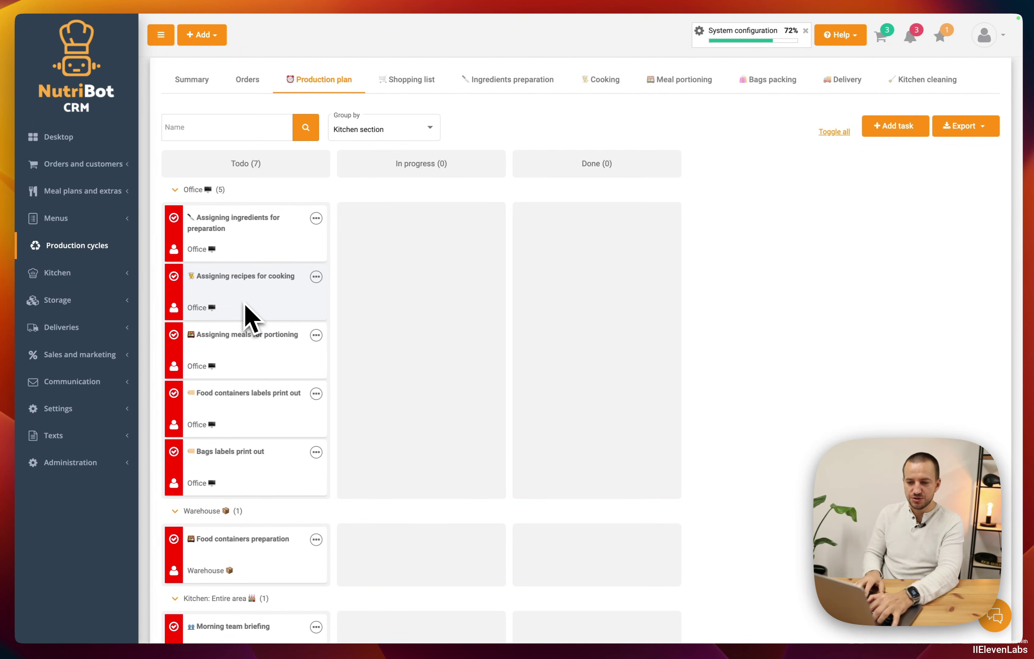
scroll(247, 369, "down", 2)
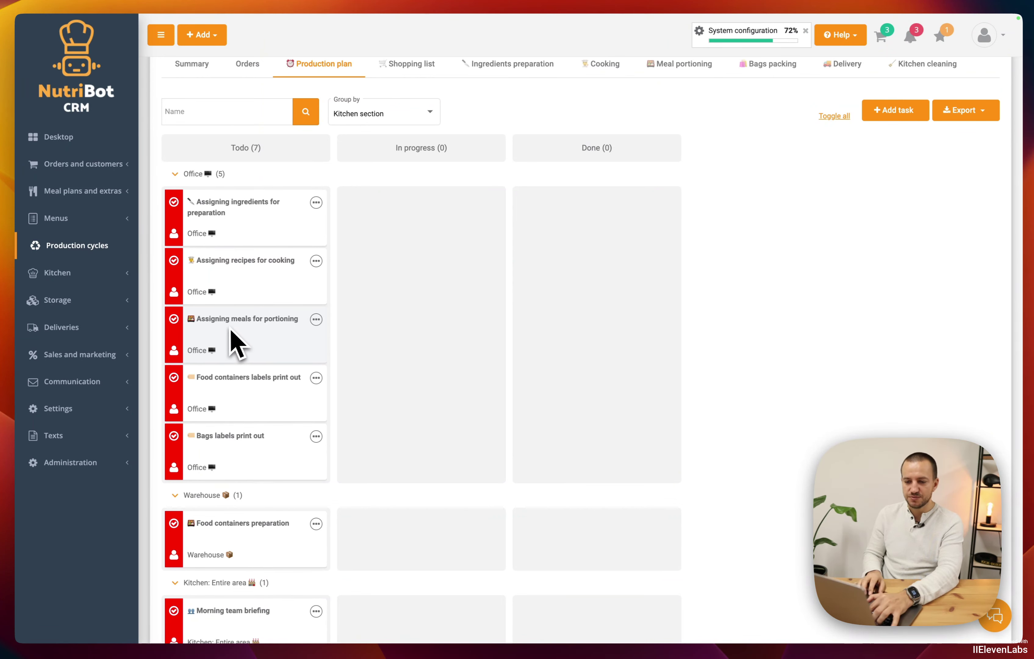
scroll(243, 340, "down", 1)
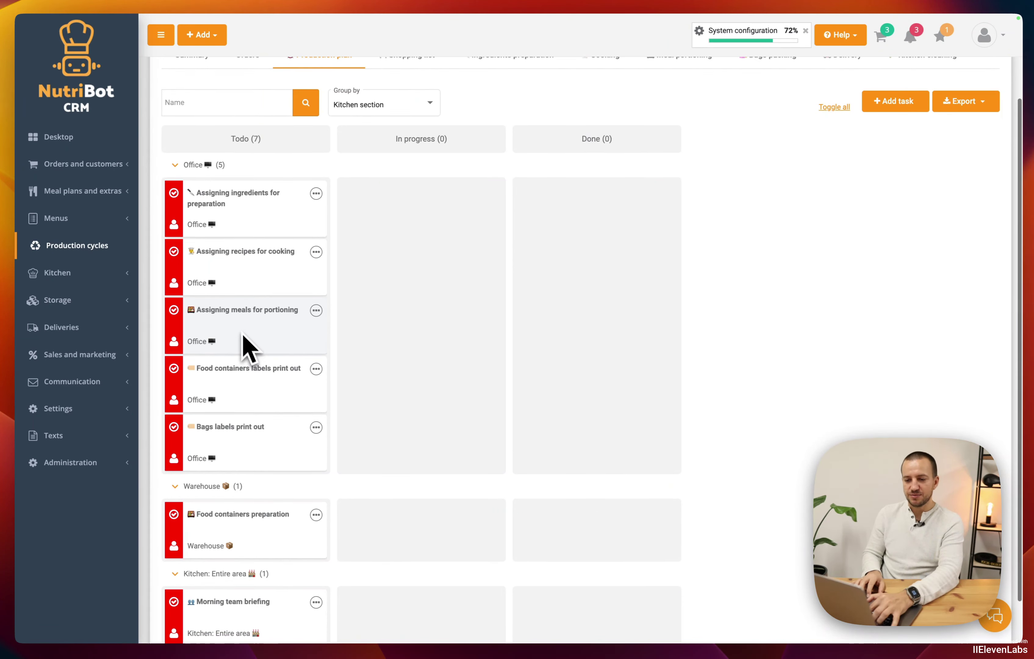
scroll(272, 341, "down", 1)
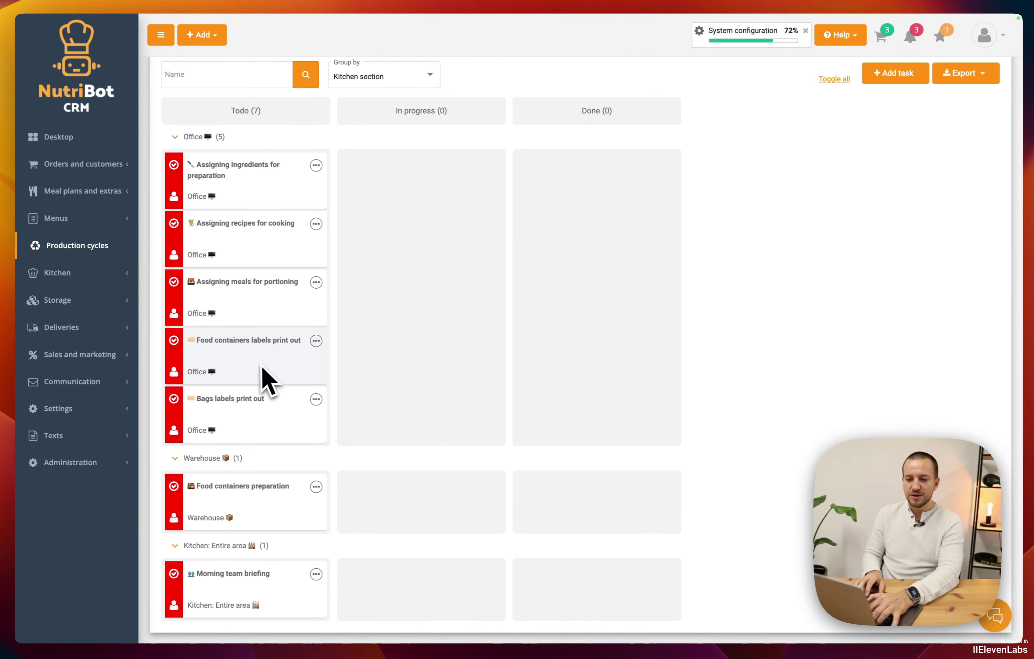
scroll(260, 368, "down", 1)
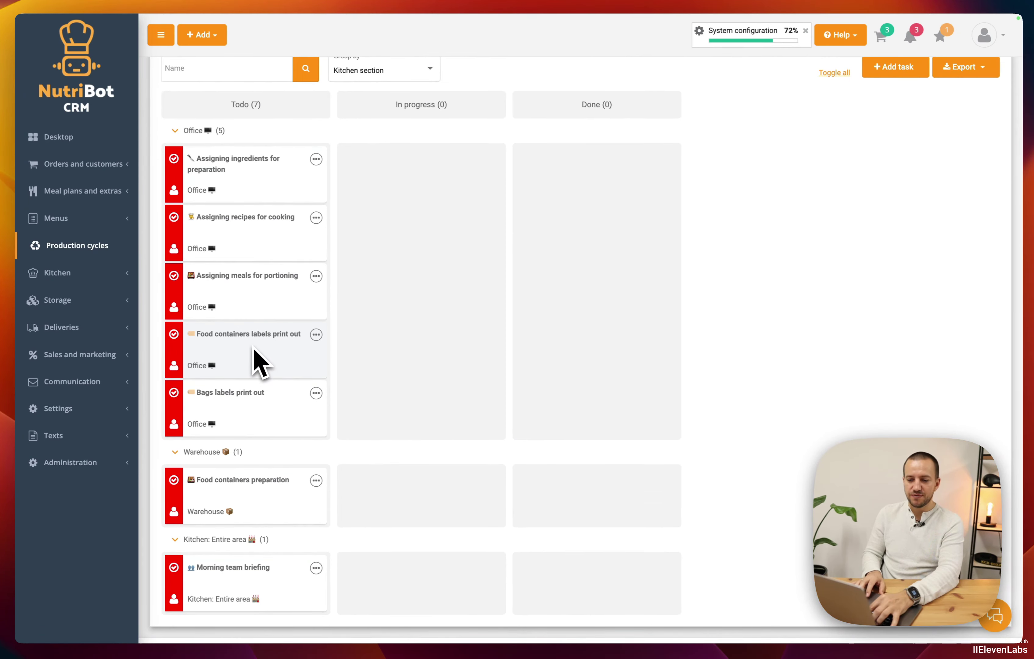
scroll(256, 357, "down", 1)
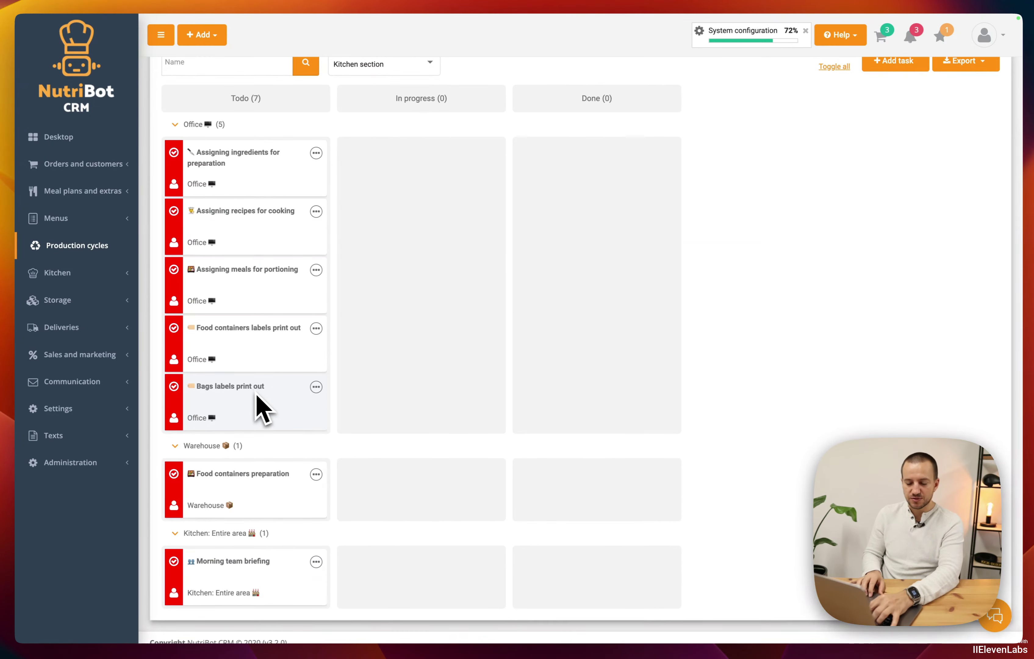
scroll(259, 404, "down", 1)
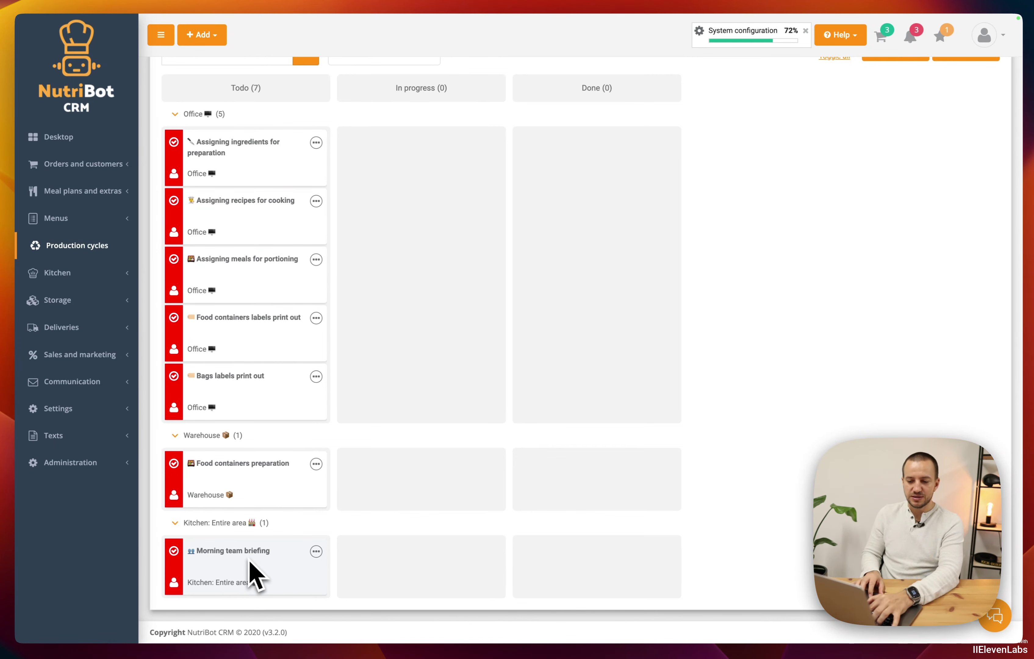
scroll(283, 479, "up", 4)
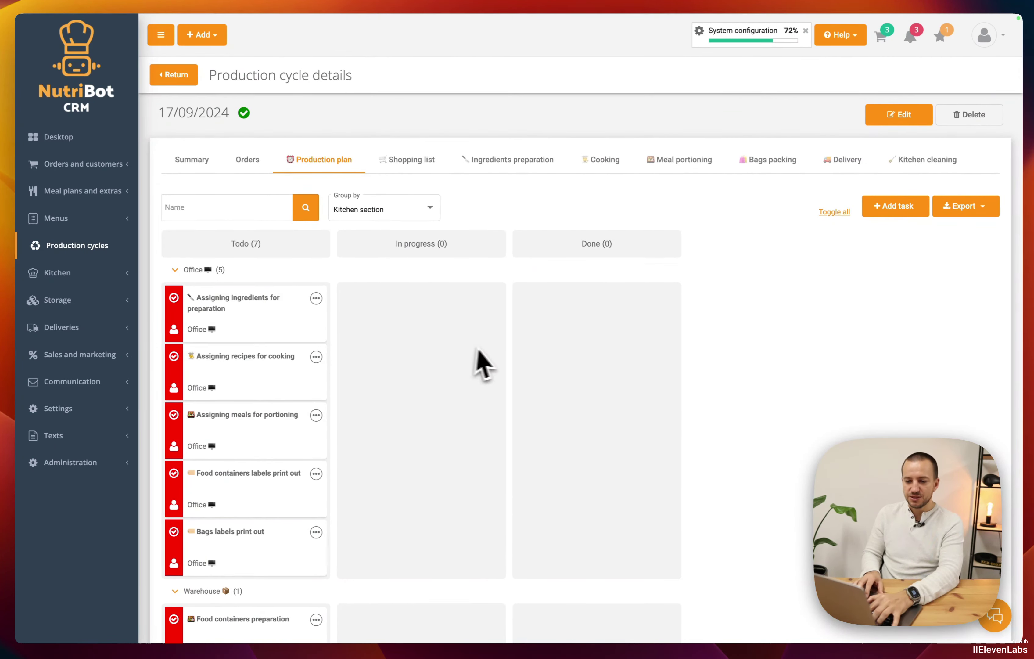
Step: Move the "Assigning ingredients for preparation" task from Todo to Done on the production plan's task board
left_click_drag(289, 318, 580, 300)
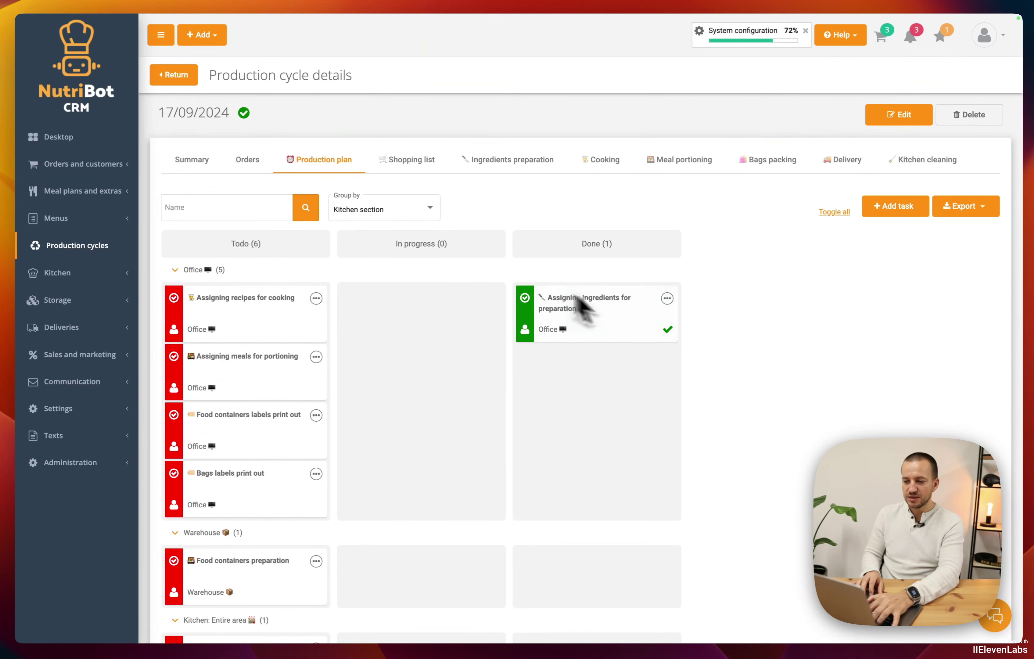
left_click(619, 316)
left_click(412, 393)
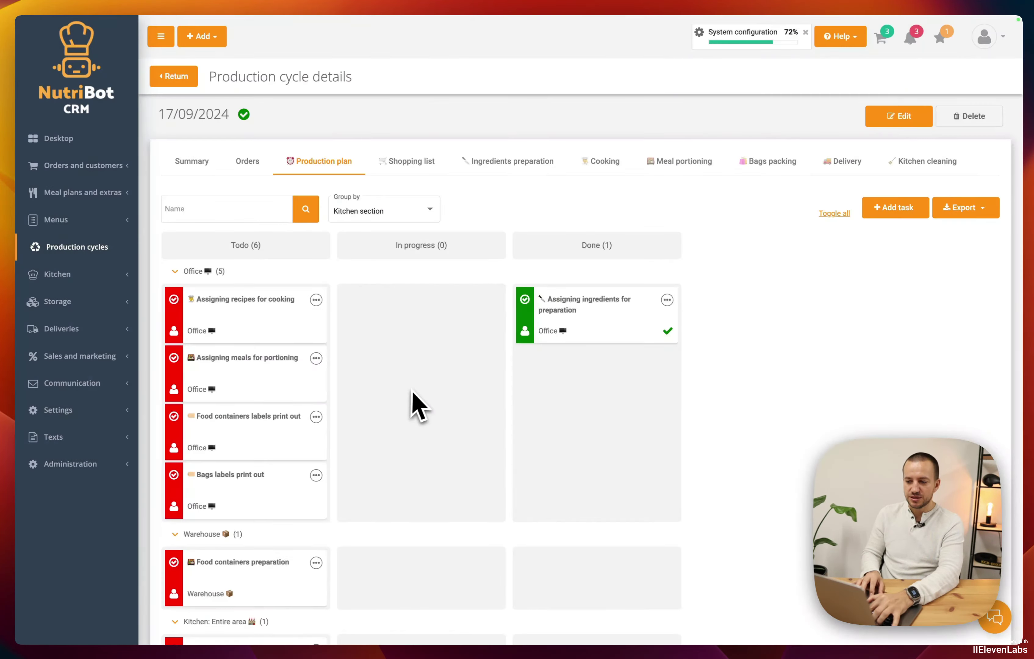
Step: Read the description of the Warehouse task "Food containers preparation" and close it
scroll(415, 496, "down", 3)
left_click(270, 474)
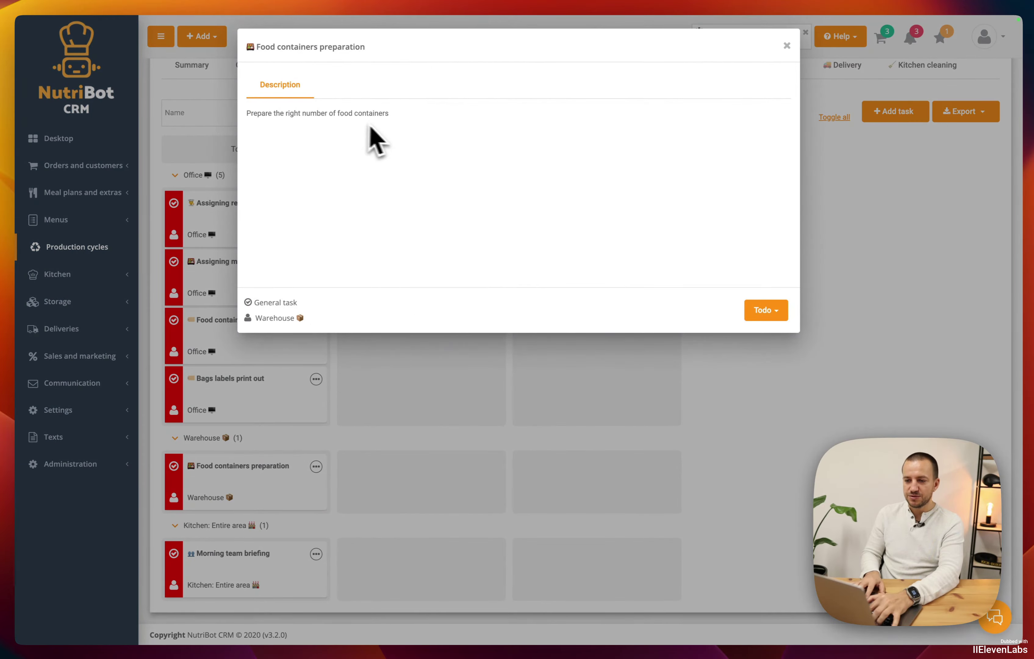
left_click(437, 435)
scroll(430, 348, "up", 3)
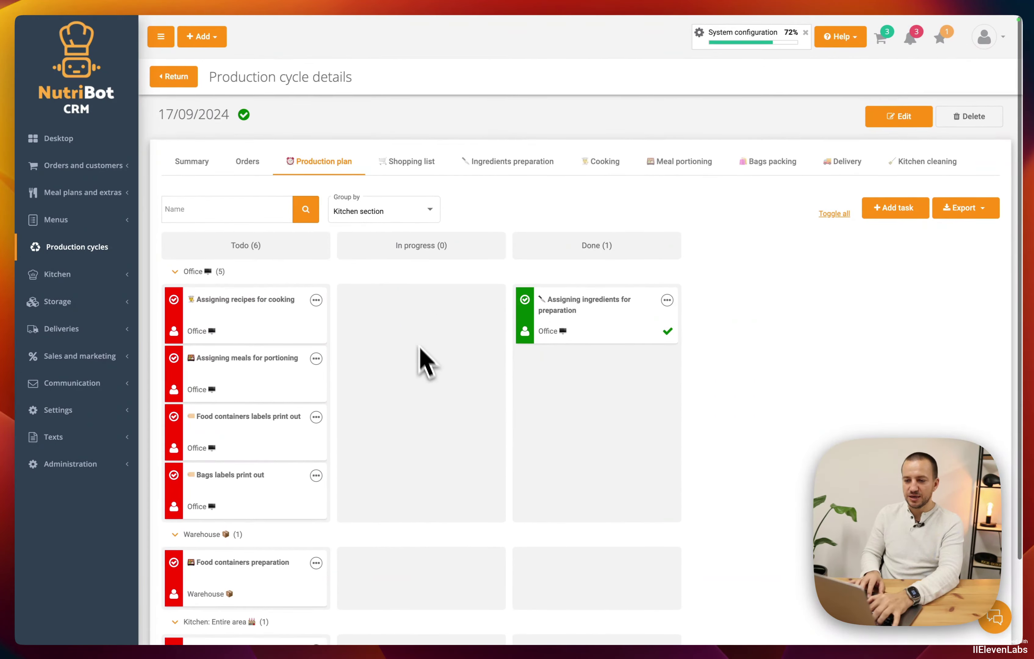
Step: Review the ingredients on the cycle's shopping list for 17/09/2024, return to the cycle details and expand the Kitchen section
left_click(415, 166)
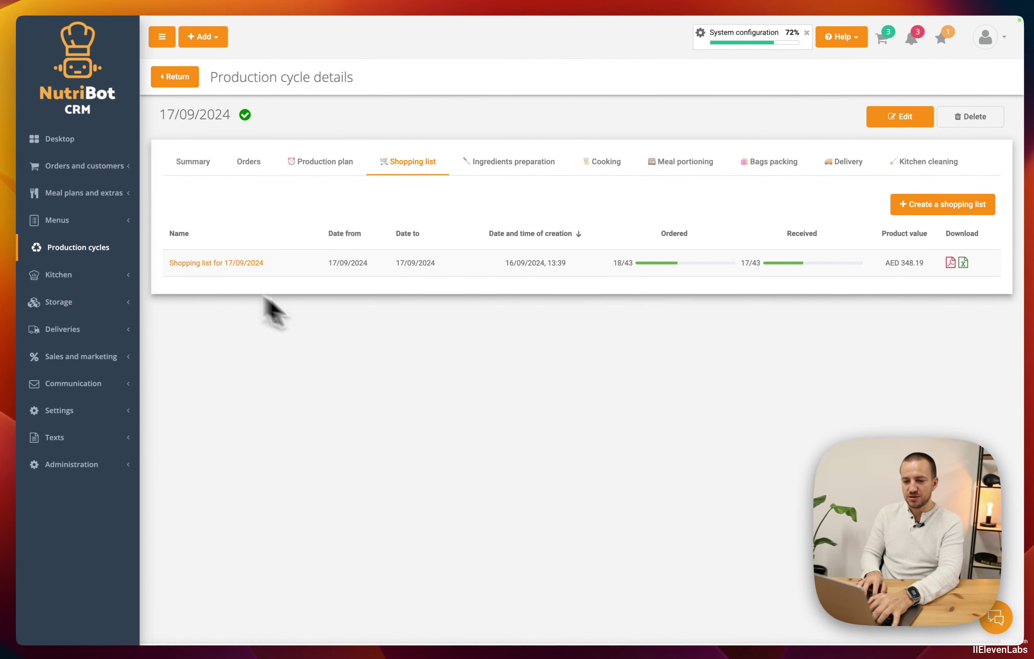
left_click(258, 262)
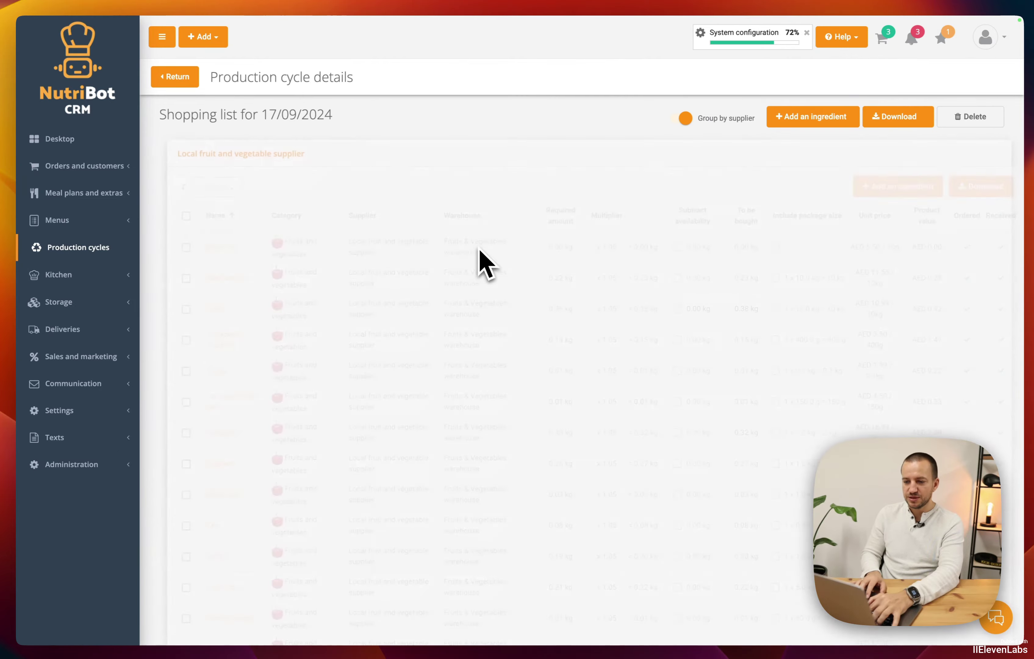
scroll(487, 313, "down", 10)
scroll(469, 343, "up", 10)
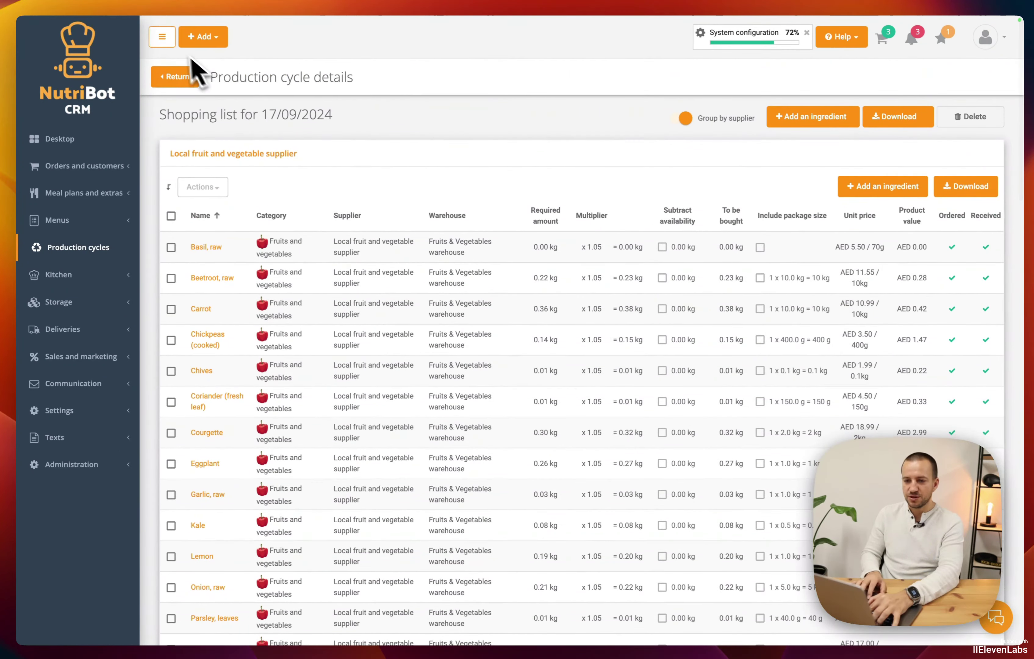
left_click(177, 80)
left_click(90, 278)
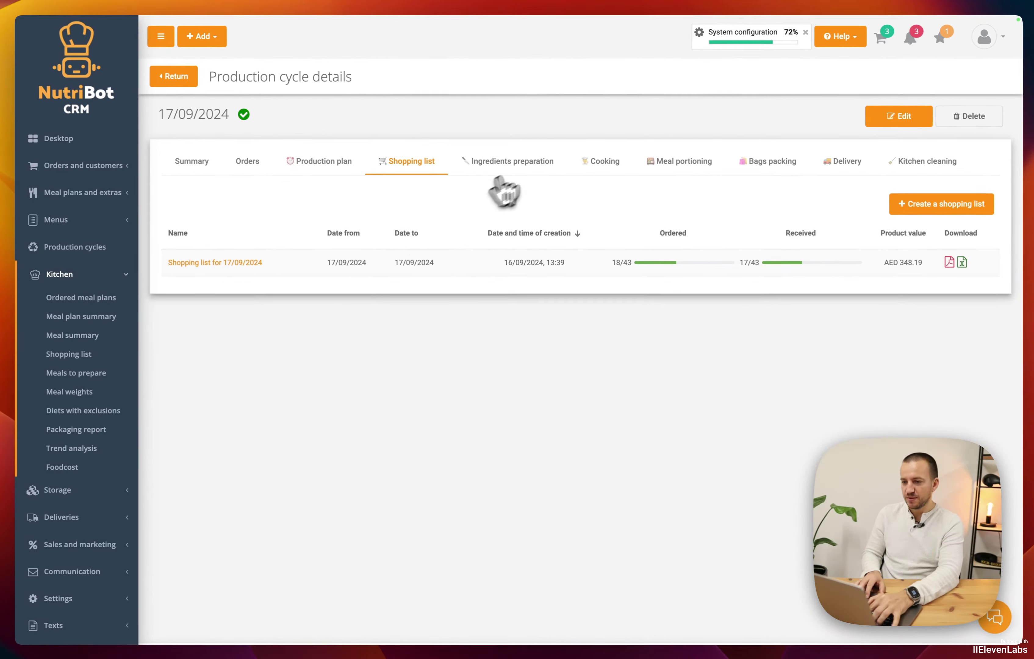
Step: Open the cycle's ingredients preparation list, look through the products and sort them by category
left_click(520, 173)
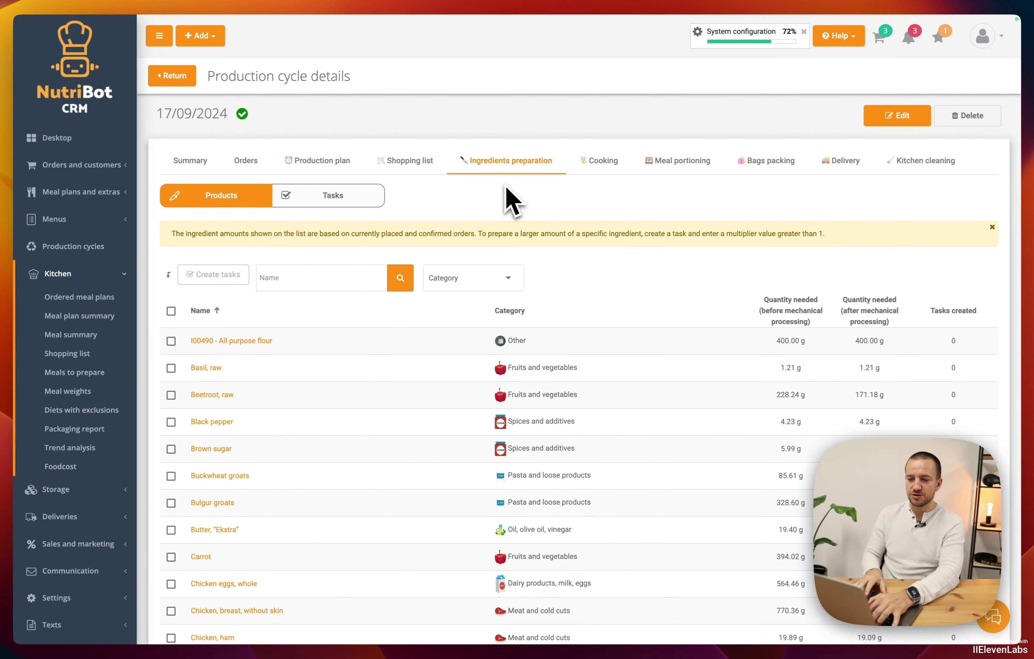
scroll(382, 398, "down", 10)
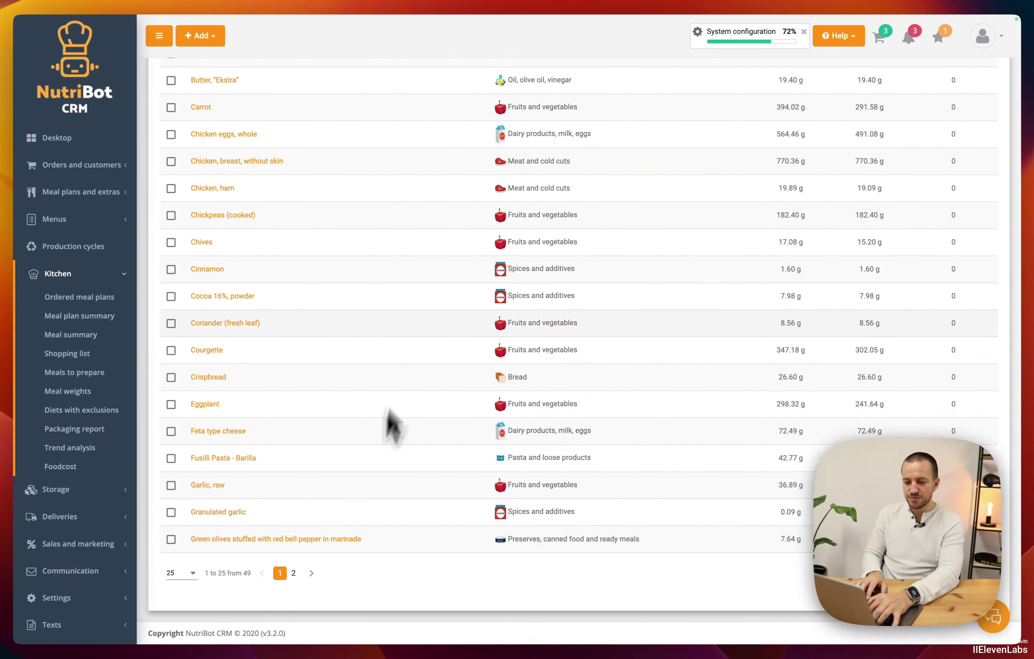
scroll(416, 347, "up", 10)
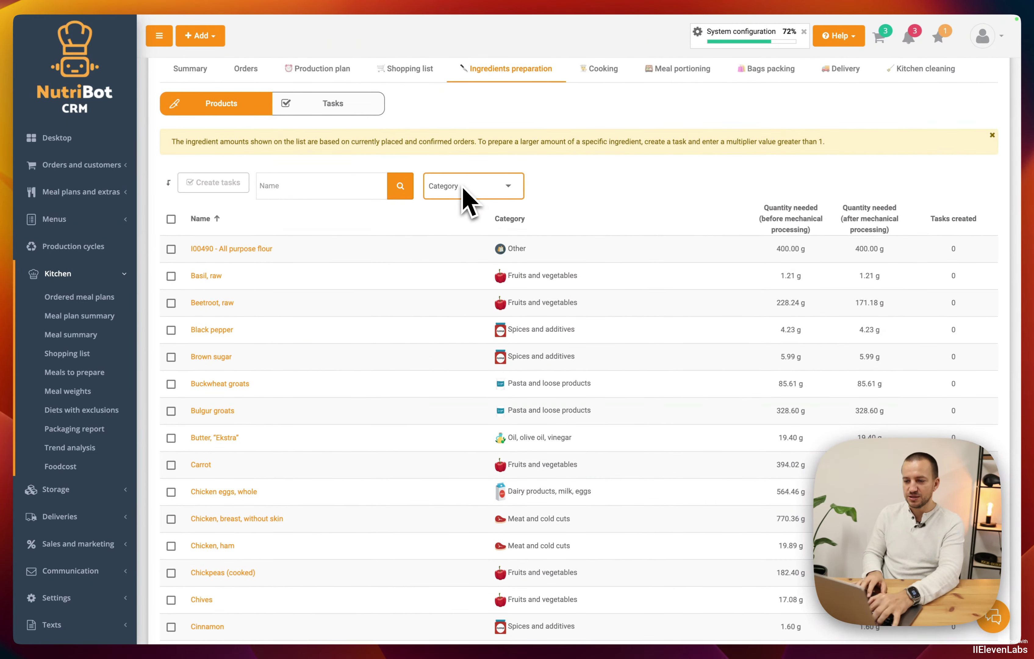
left_click(509, 221)
scroll(418, 382, "down", 10)
scroll(404, 406, "up", 10)
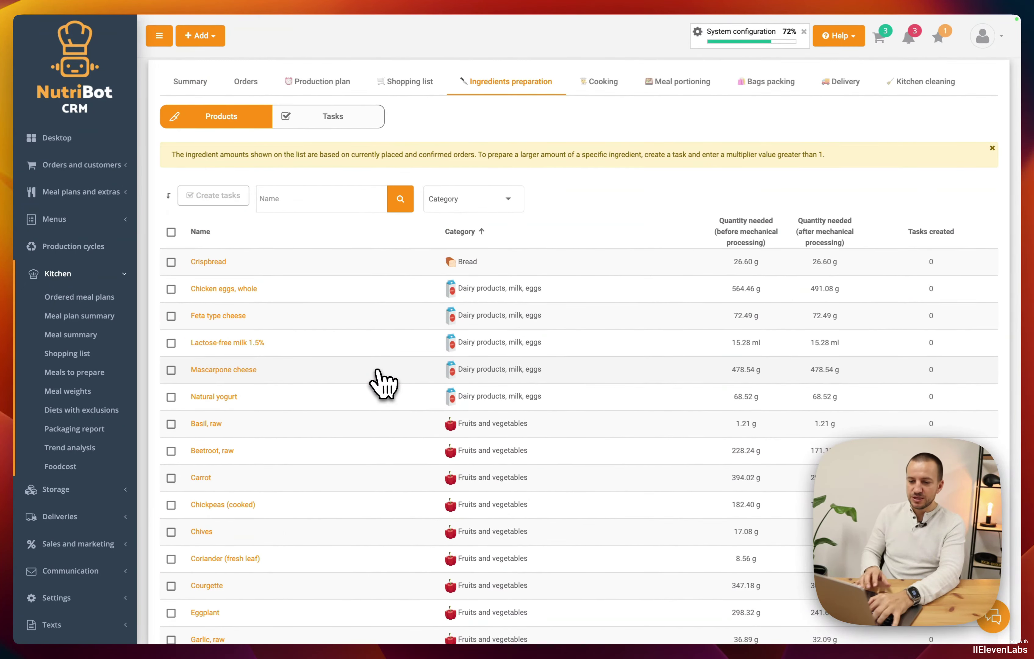
scroll(341, 205, "up", 2)
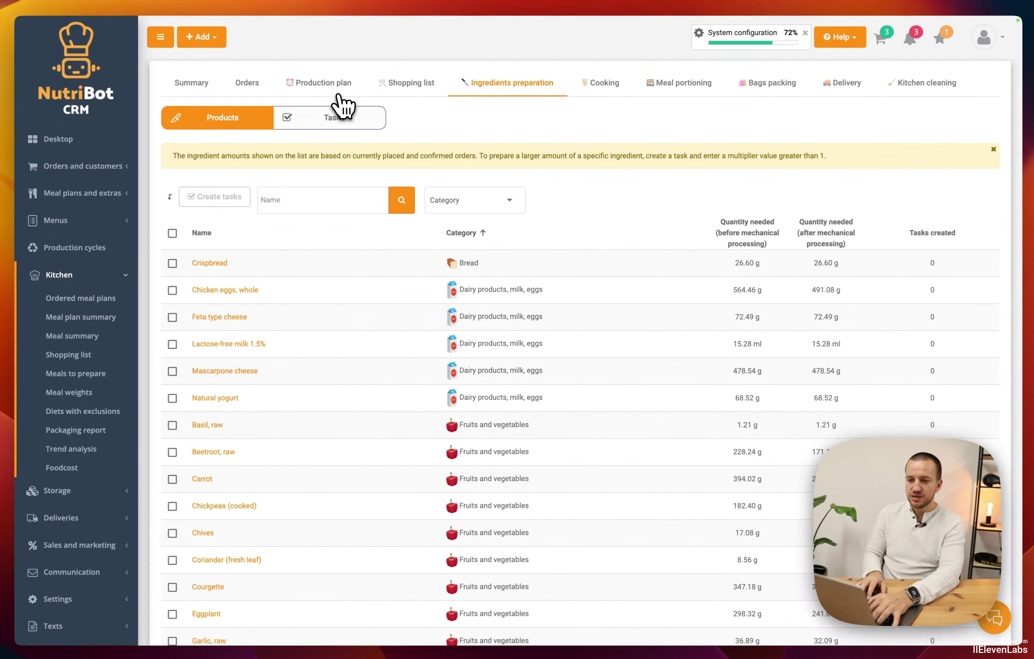
Step: Return to the production plan and move the "Assigning ingredients for preparation" task to In progress
left_click(333, 144)
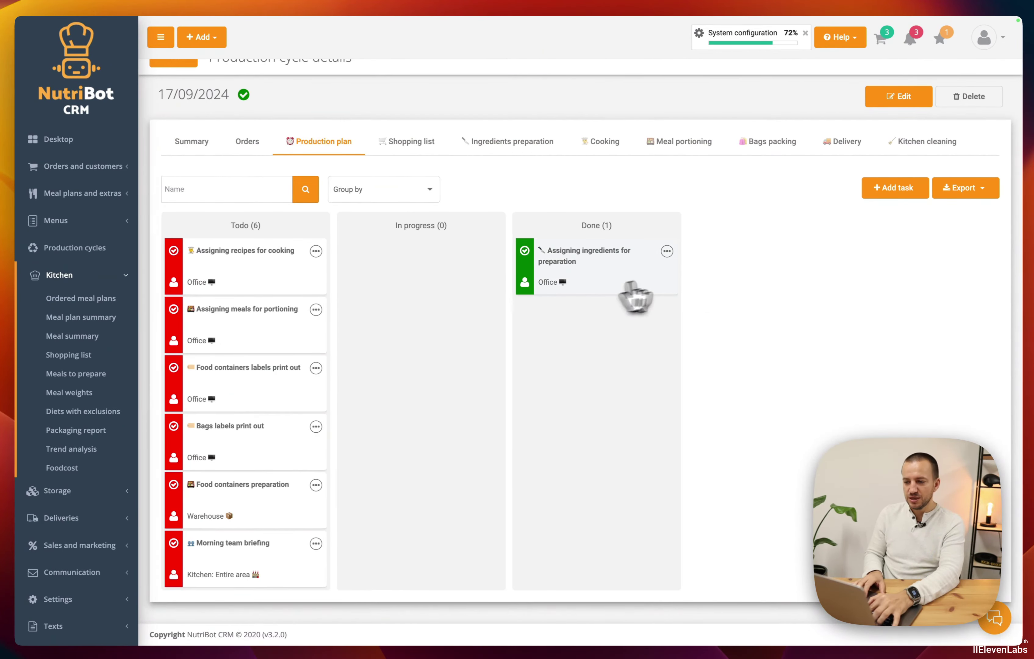
left_click_drag(626, 286, 488, 279)
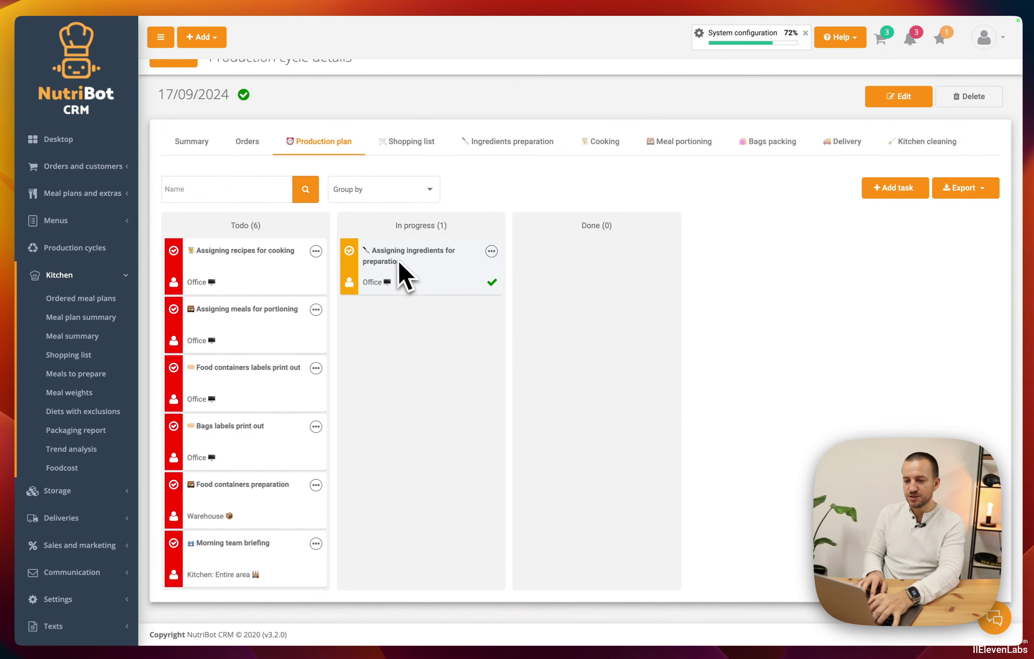
Step: Filter the ingredients preparation products to the category "Oil, olive oil, vinegar" and open the recipe breakdown of Butter, "Ekstra"
left_click(500, 145)
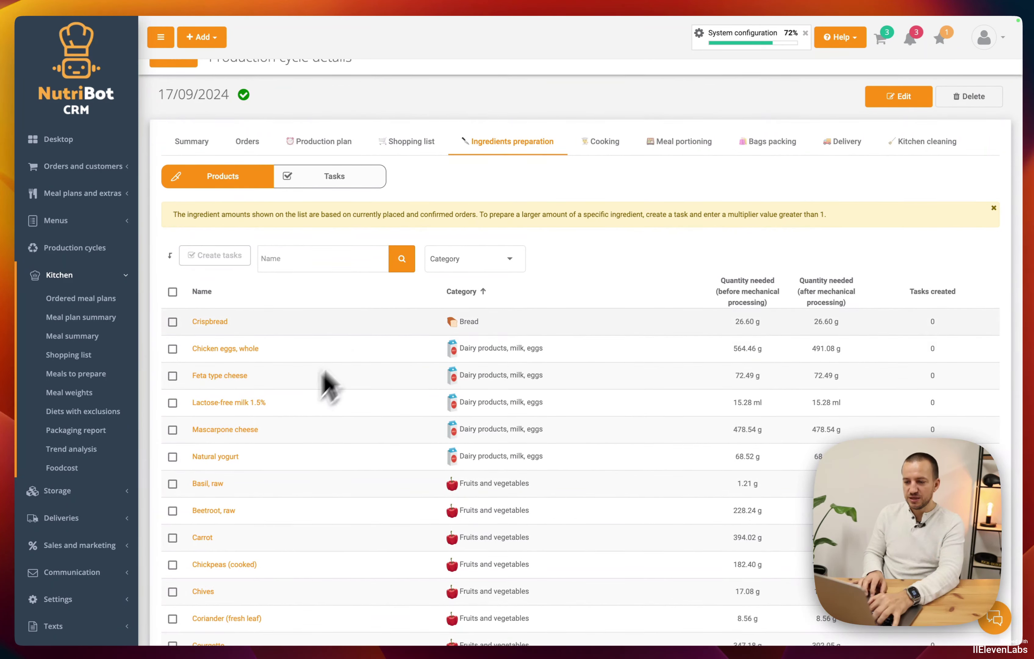
scroll(381, 312, "down", 1)
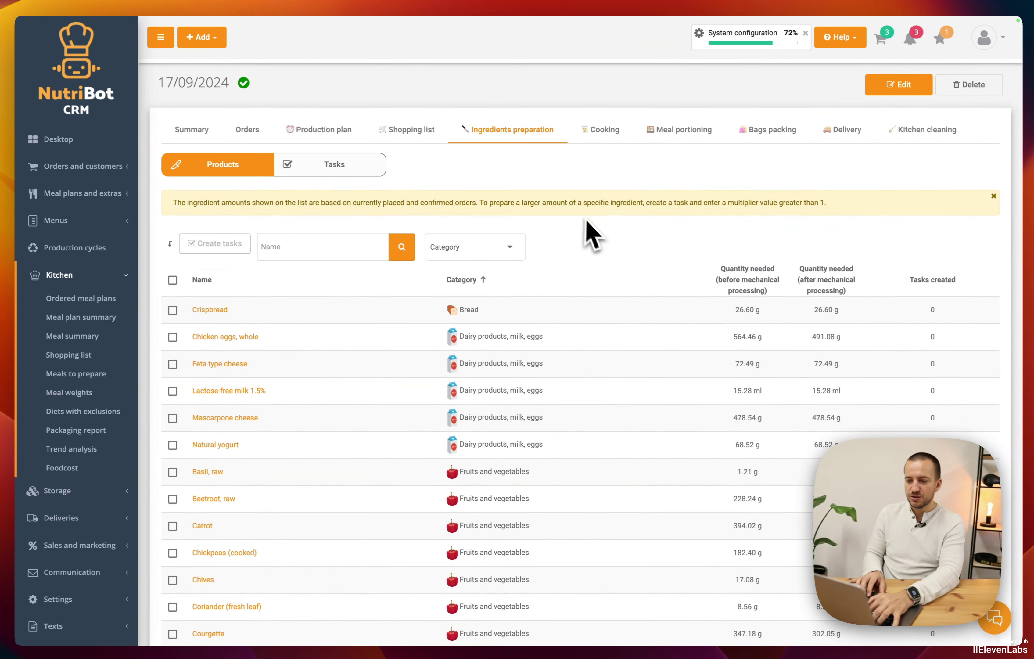
scroll(585, 226, "down", 3)
left_click(500, 137)
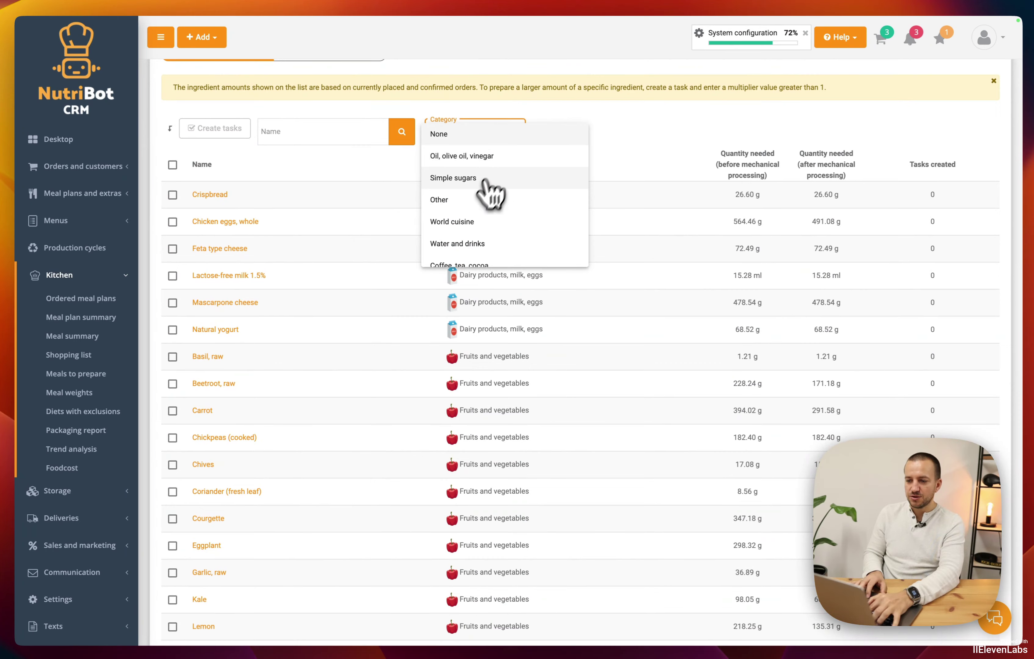
left_click(449, 157)
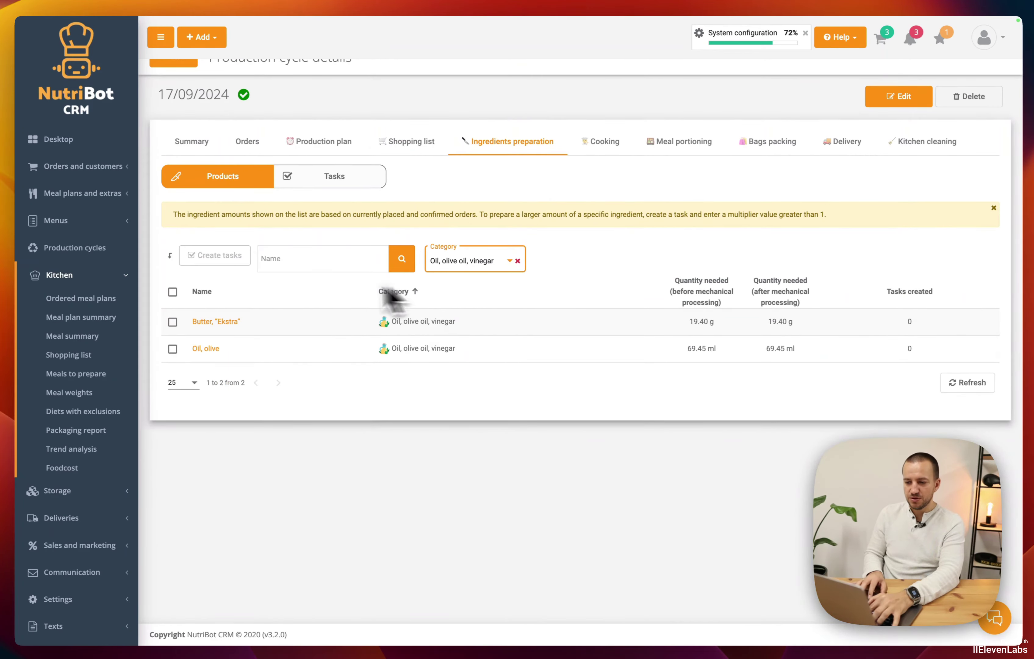
left_click(215, 322)
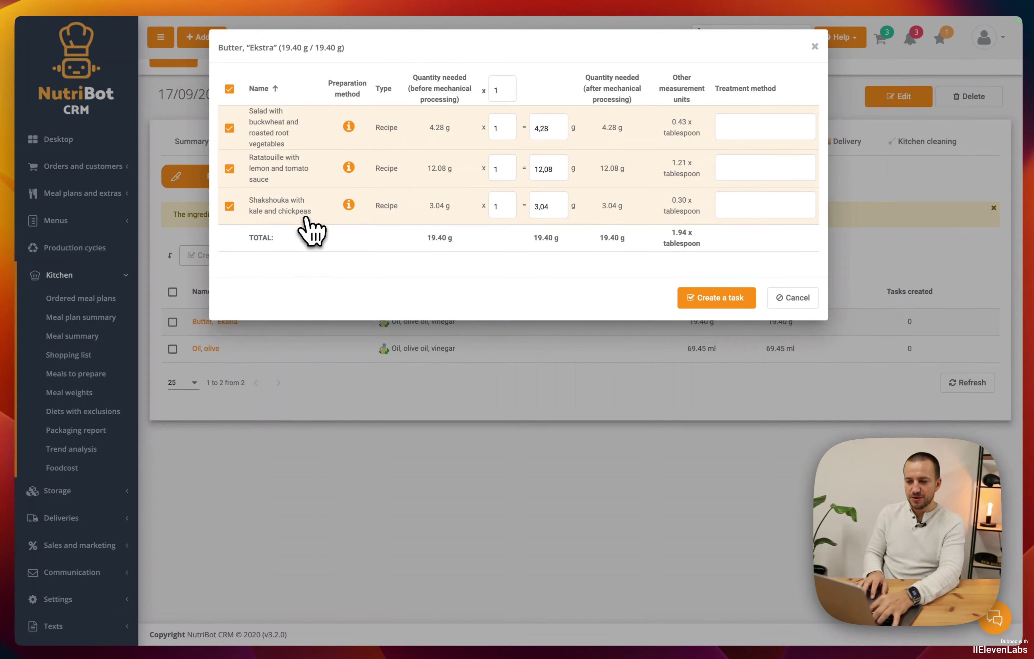
Step: Enter "Open and weigh" as the treatment method for all three recipes that use Butter, "Ekstra"
mouse_move(343, 187)
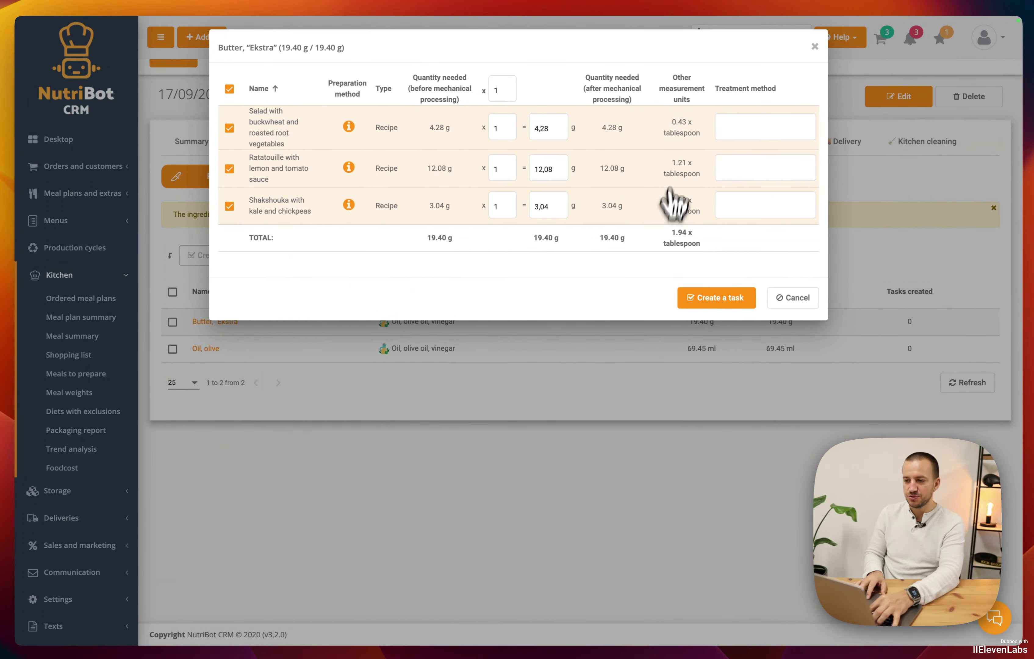
left_click(741, 127)
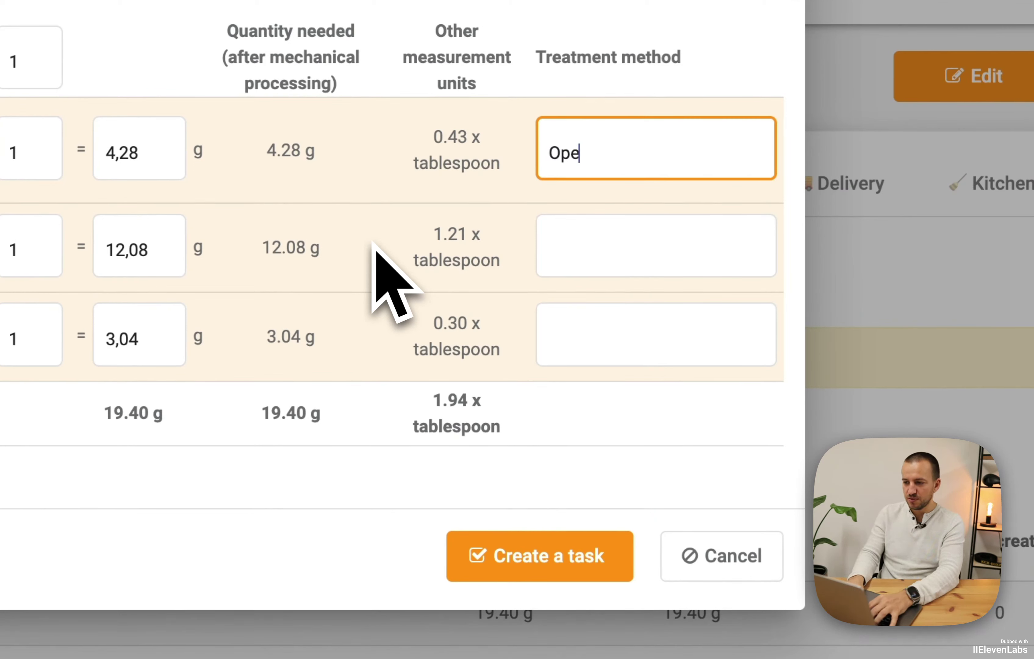
type("Open and weigh")
key("ctrl+a")
key("ctrl+c")
left_click(608, 243)
key("ctrl+v")
left_click(586, 344)
key("ctrl+v")
left_click(309, 522)
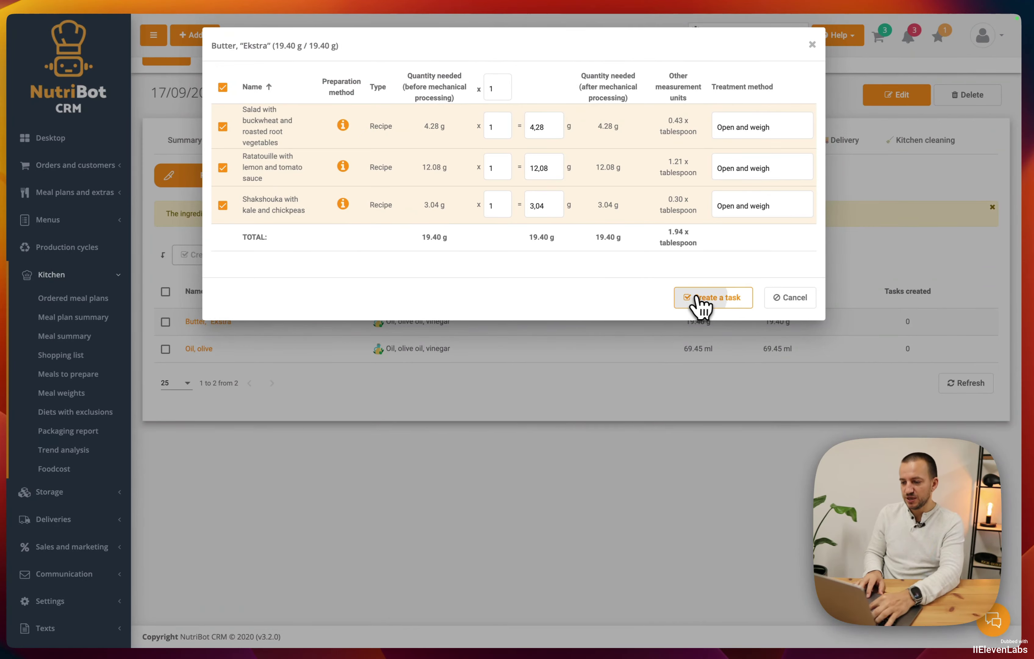
Step: Create the butter processing task with the kitchen section "Pre-kitchen: Clean section, Others" and save it
left_click(698, 305)
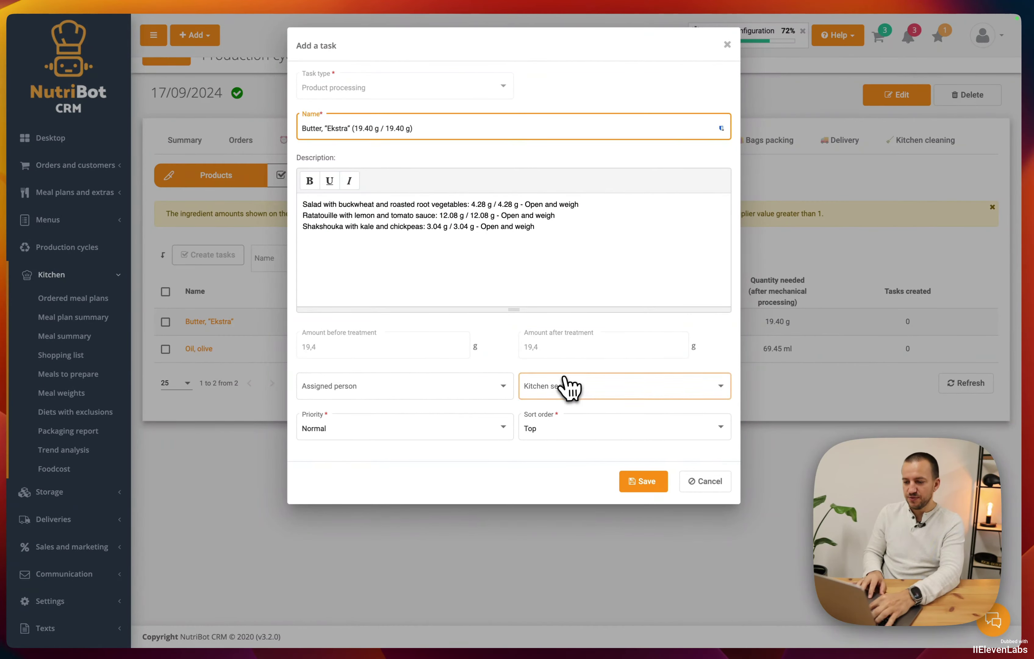
left_click(567, 385)
scroll(613, 358, "down", 10)
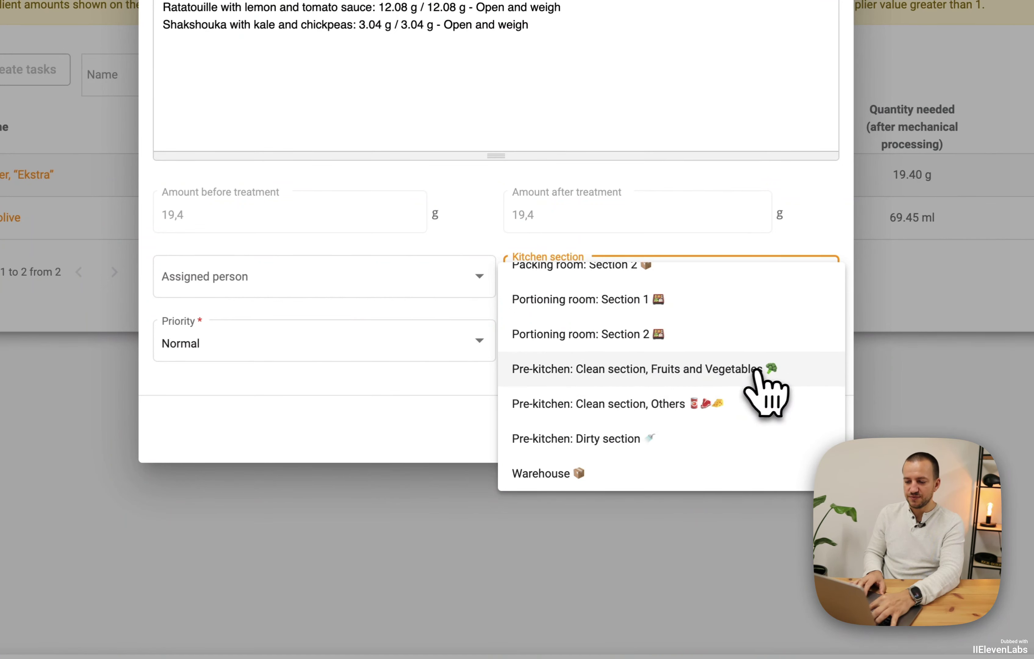
left_click(662, 406)
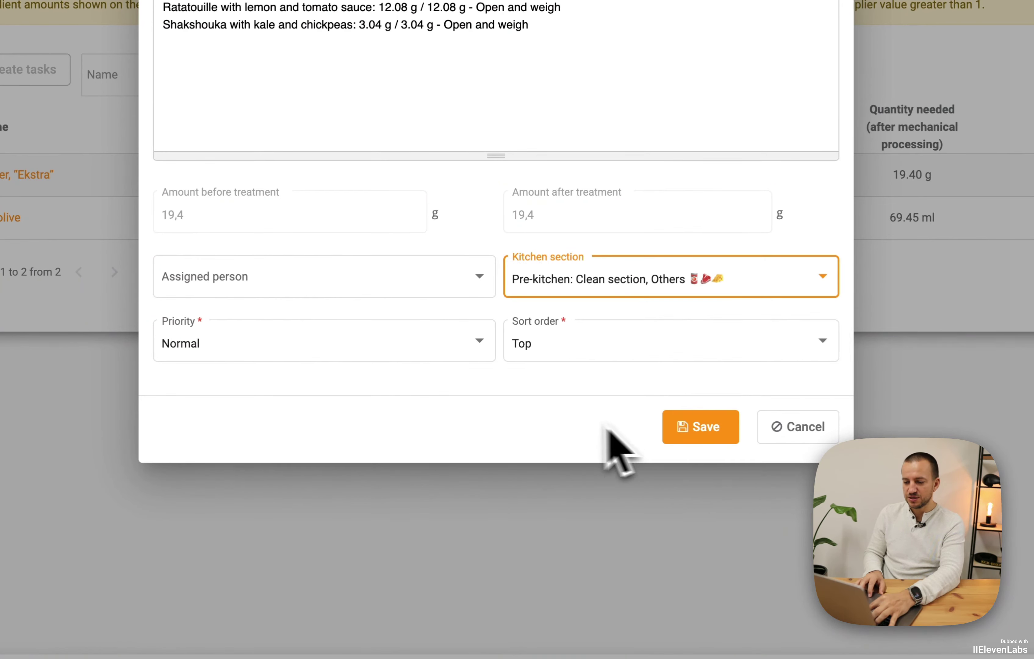
left_click(687, 426)
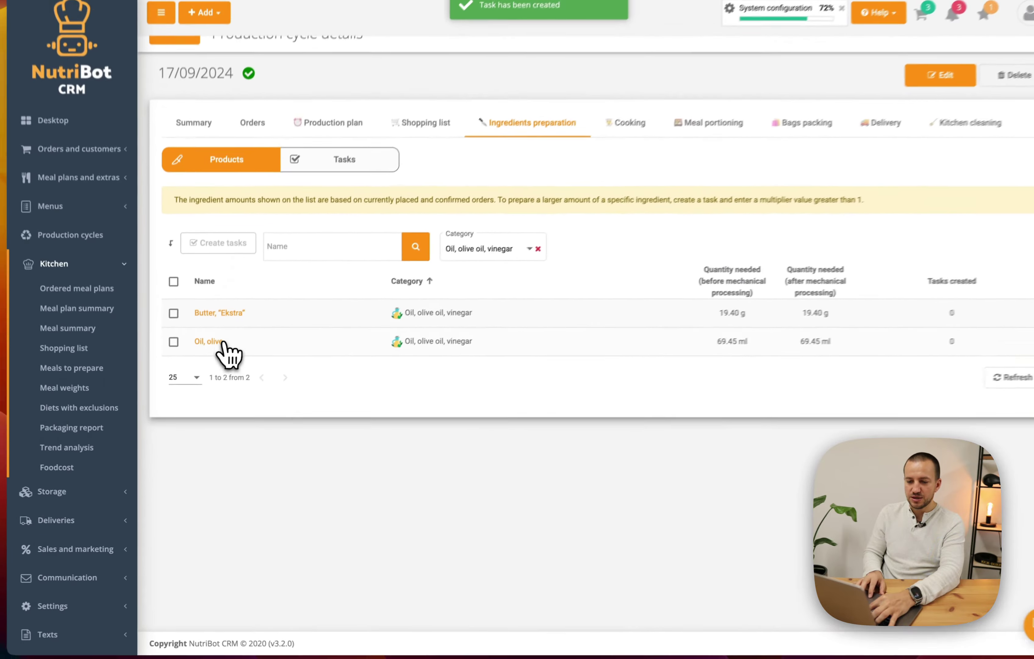
Step: Open the recipe breakdown of "Oil, olive" and enter "Open and weigh" as the treatment method for all three dishes
left_click(15, 218)
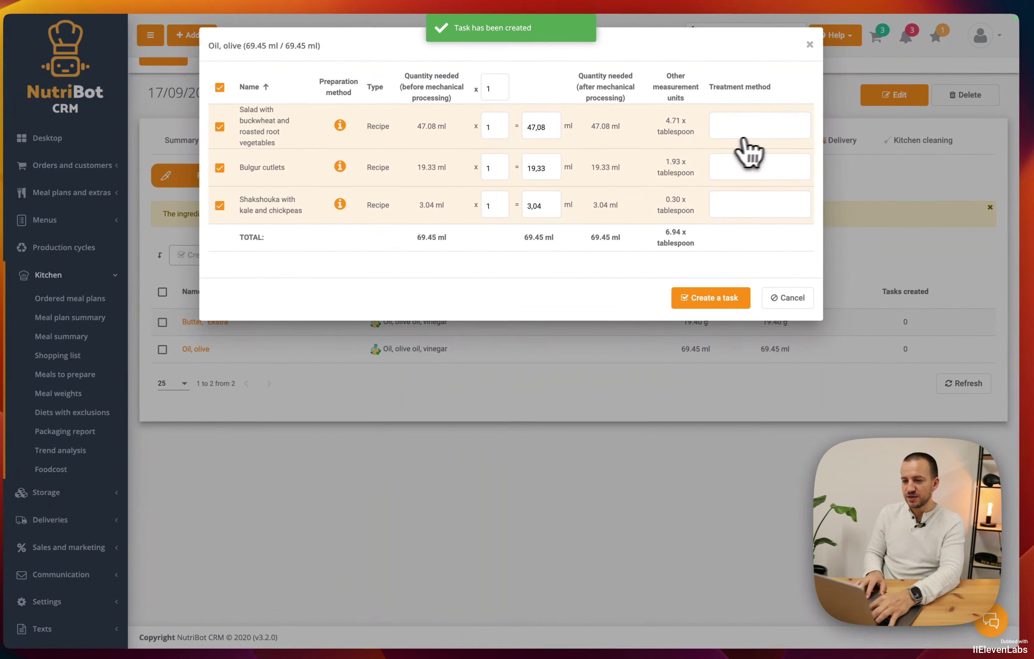
left_click(743, 130)
type("Open and weigh")
left_click(731, 170)
type("Open and weigh")
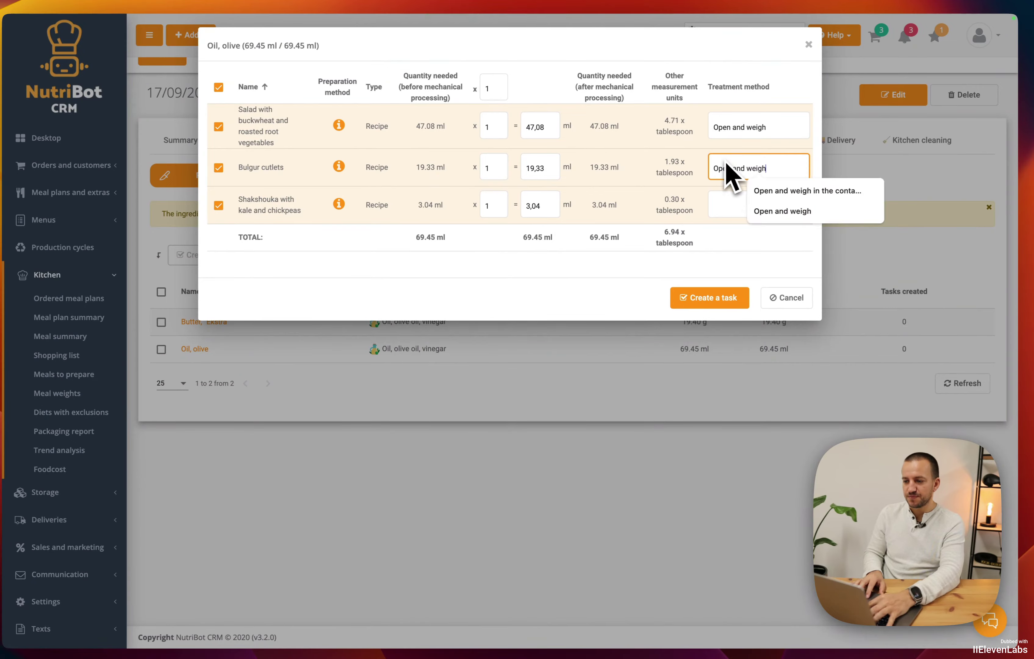
type("Open and weigh")
Step: Create the olive oil processing task in the section "Pre-kitchen: Clean section, Others" and save it
left_click(704, 299)
left_click(585, 394)
scroll(612, 483, "down", 6)
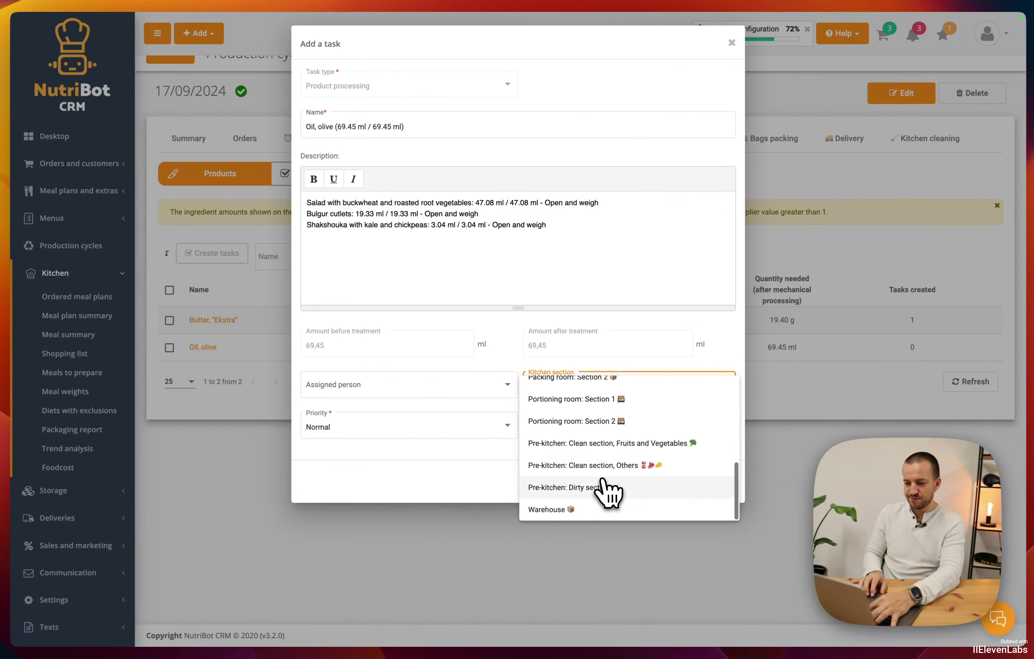
left_click(608, 466)
left_click(643, 480)
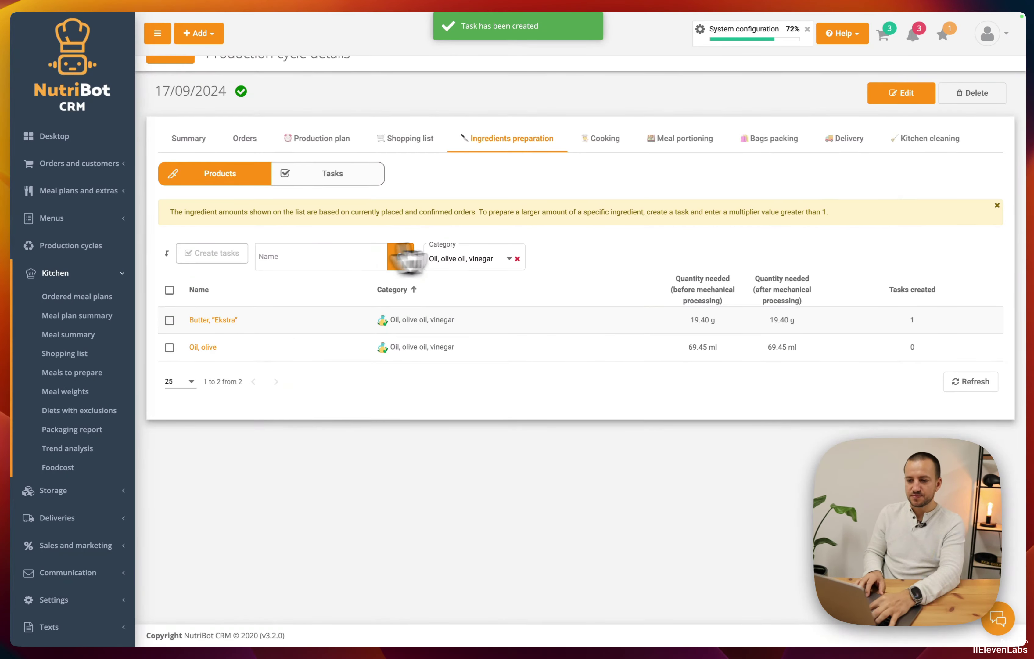
Step: Switch the product category filter to "Simple sugars" and on to "Other"
left_click(458, 260)
left_click(465, 281)
left_click(461, 260)
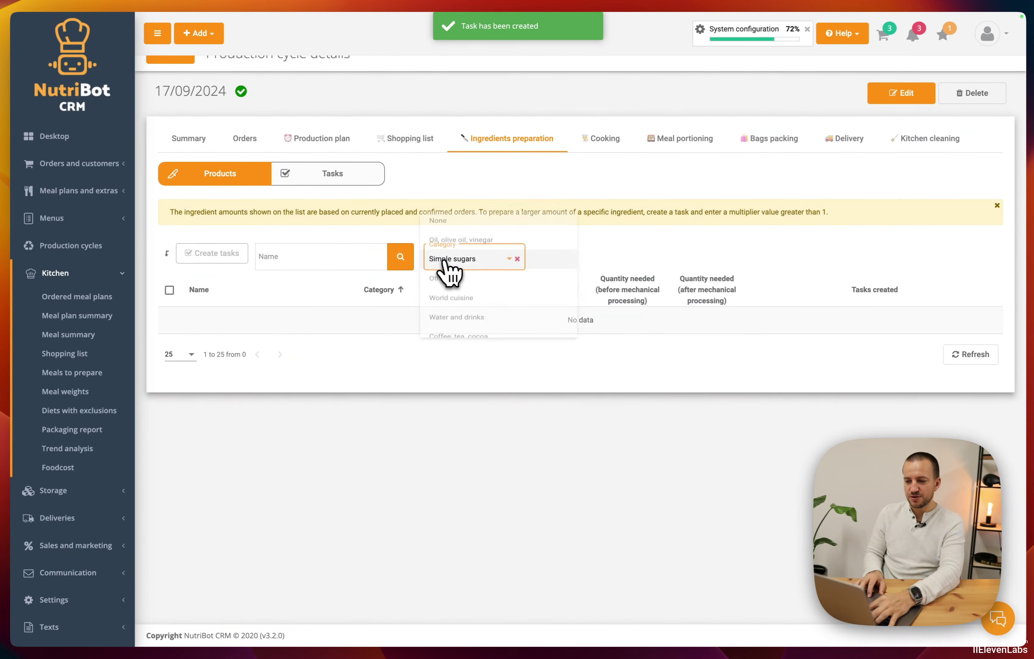
left_click(474, 281)
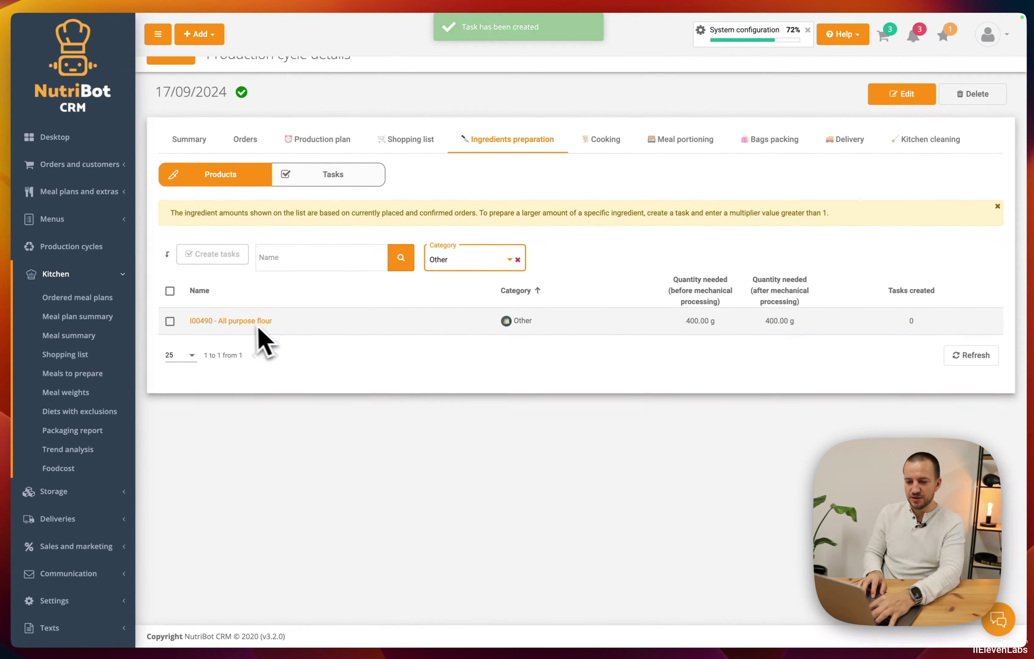
Step: Create and save a task for All purpose flour with treatment method "Open and weigh" in the section "Pre-kitchen: Clean section, Others"
left_click(247, 323)
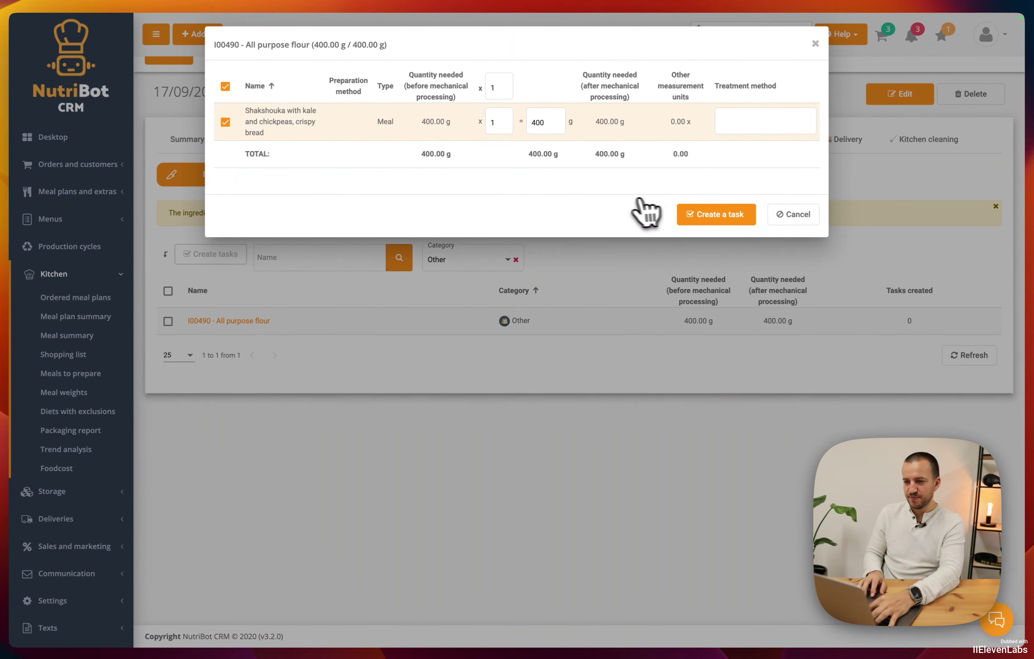
left_click(720, 127)
left_click(725, 143)
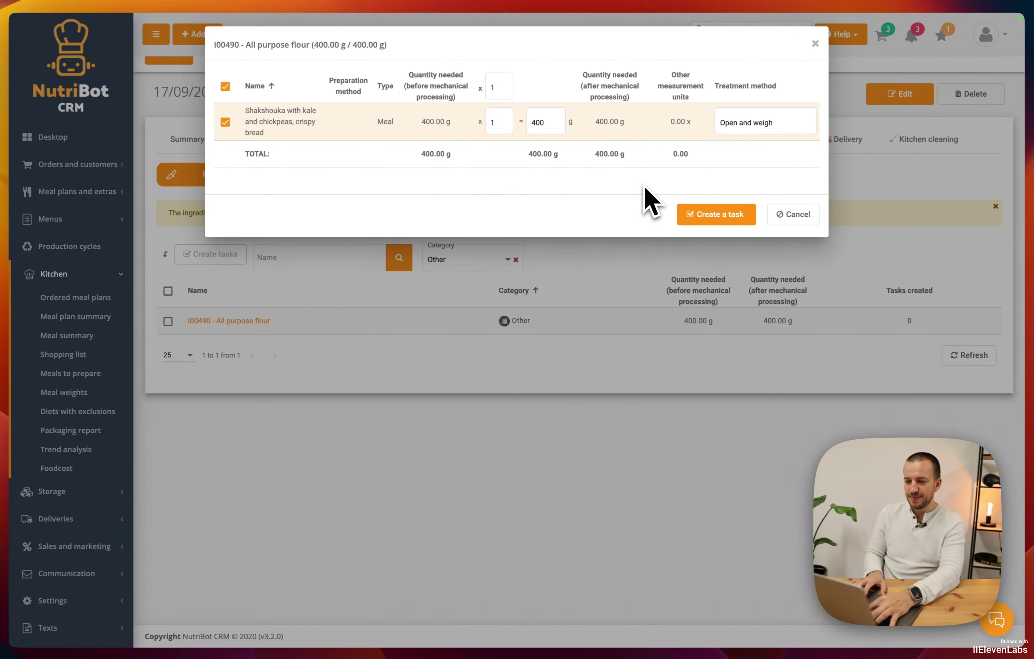
left_click(717, 214)
left_click(620, 391)
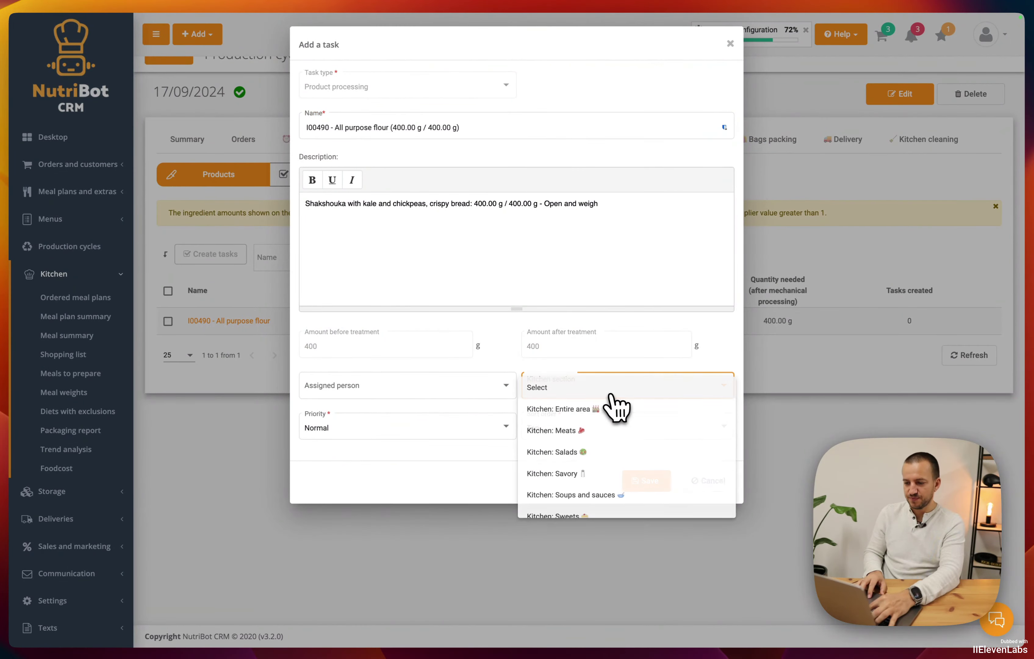
scroll(612, 456, "down", 5)
left_click(650, 468)
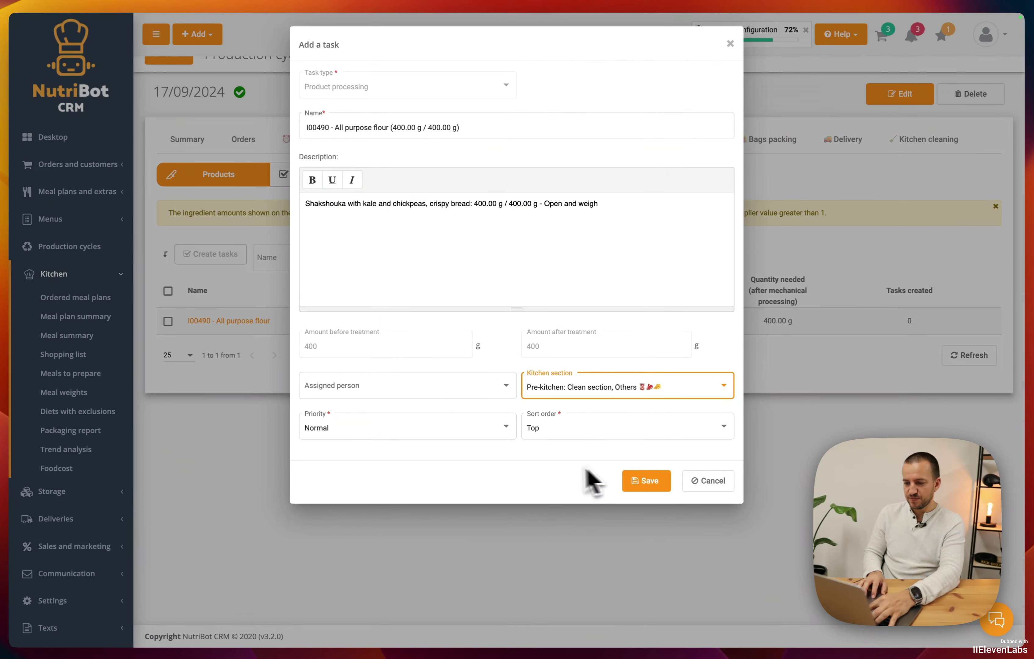
left_click(649, 481)
Step: Filter the ingredients preparation products to the category "Fruits and vegetables" and look through the list
left_click(470, 261)
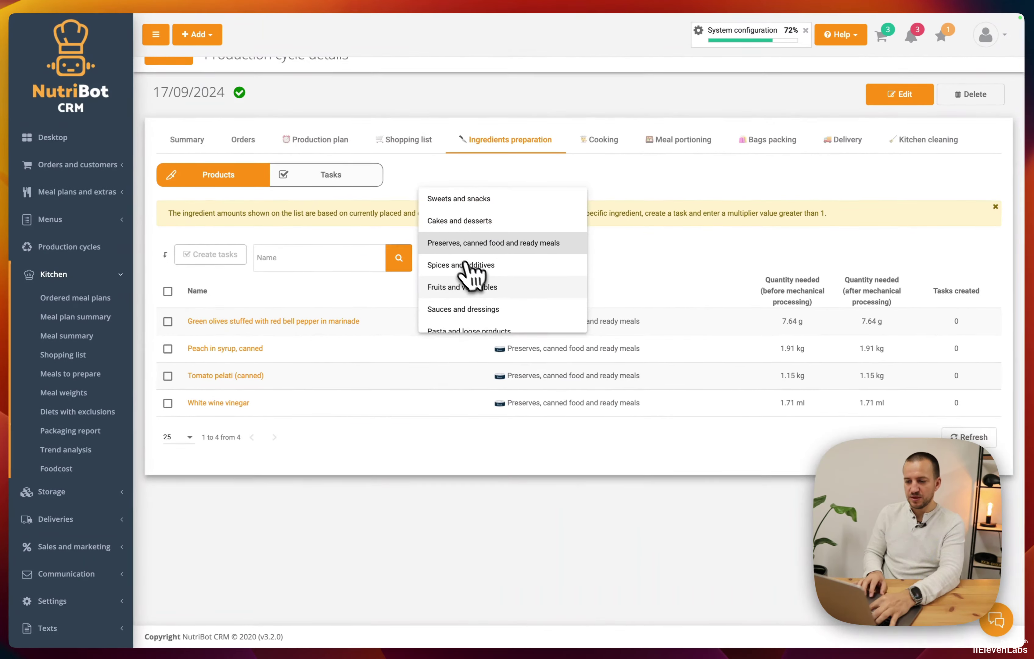
left_click(467, 286)
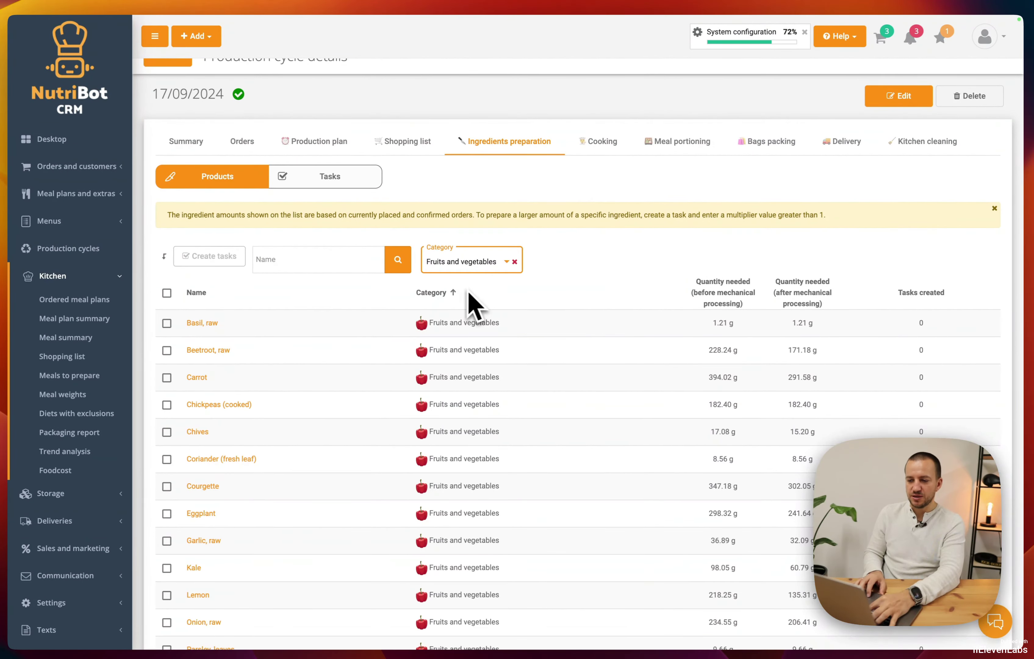
scroll(450, 331, "down", 1)
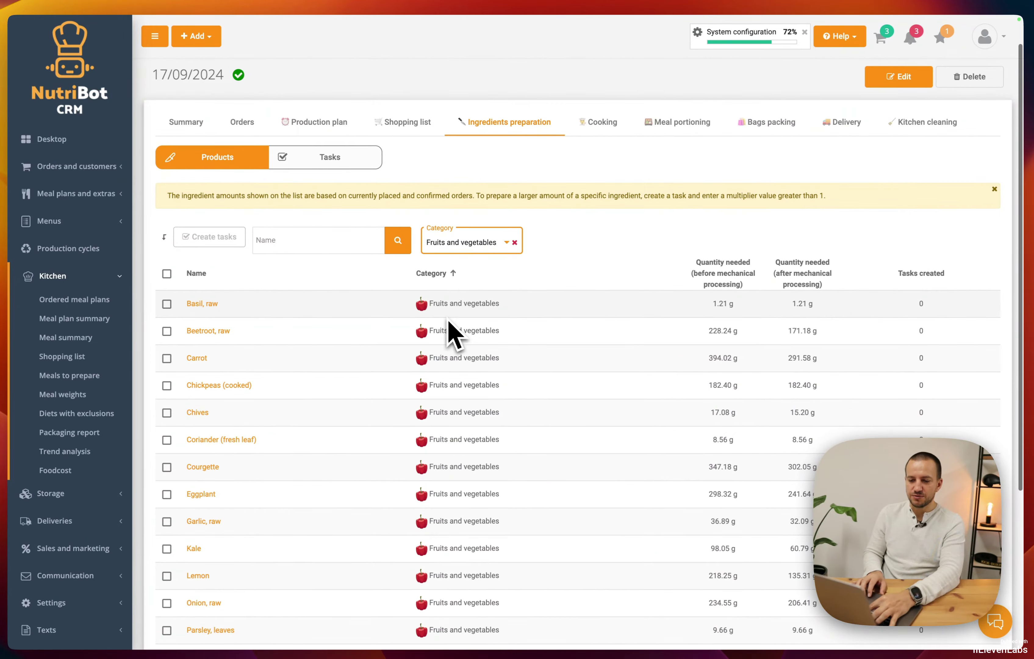
scroll(291, 321, "down", 1)
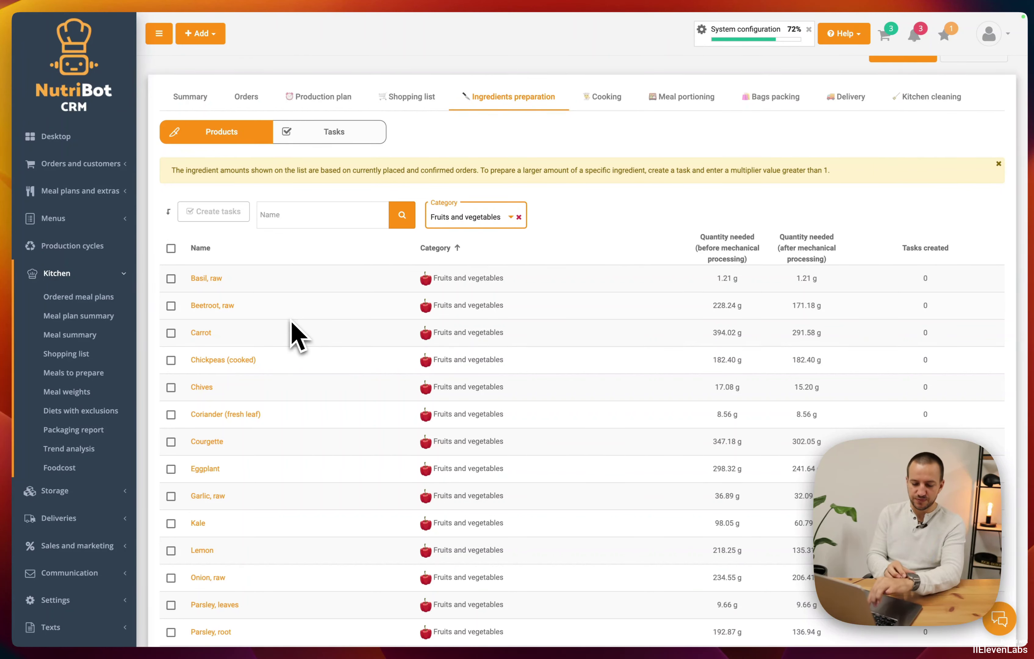
scroll(299, 330, "down", 1)
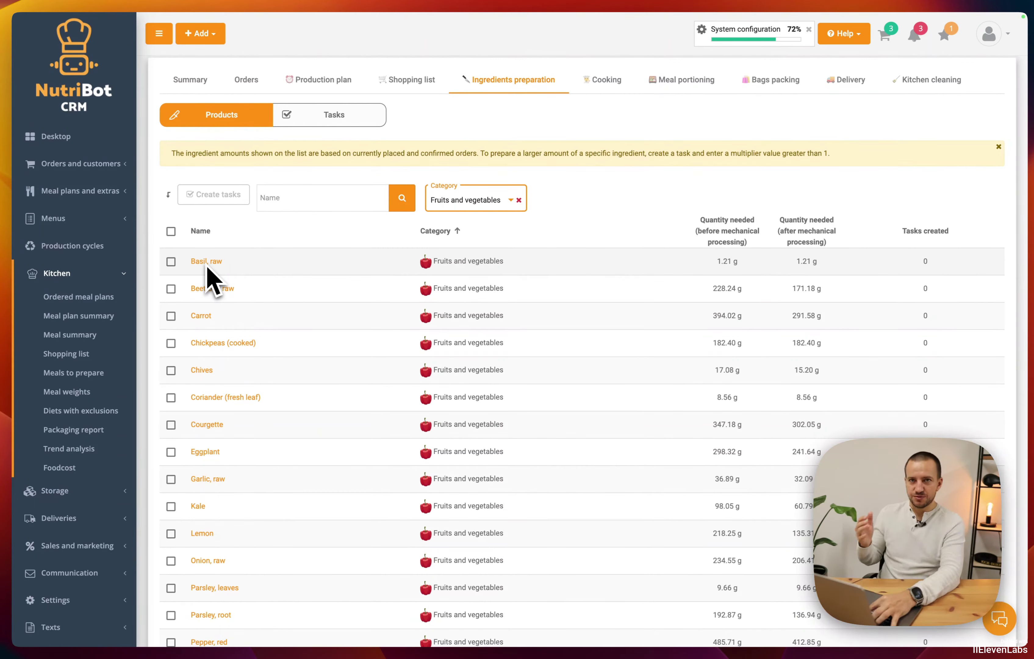
scroll(213, 289, "down", 1)
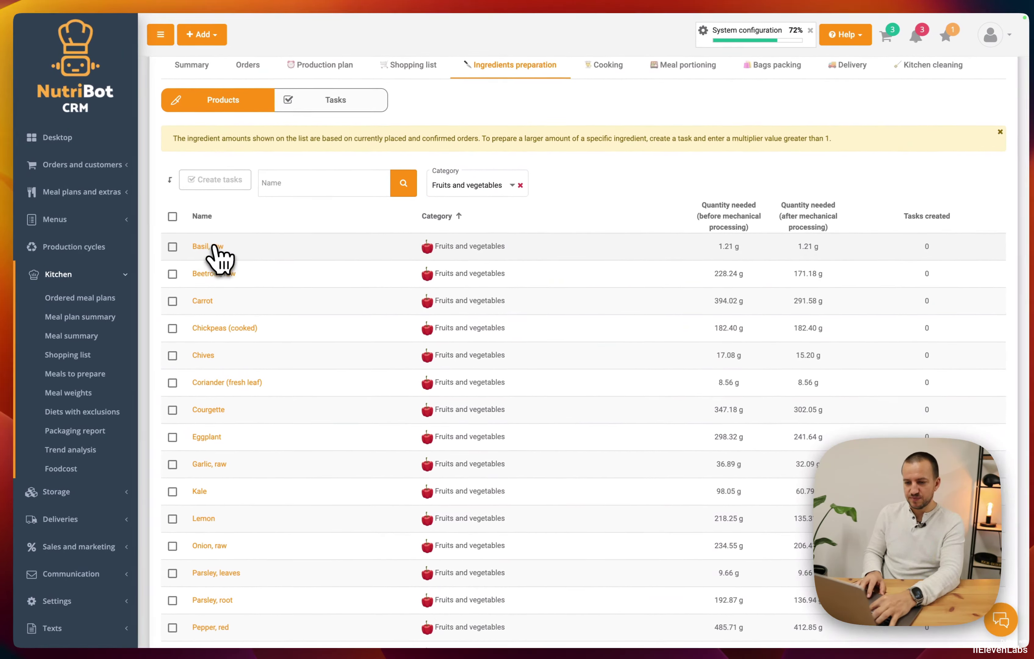
Step: Create and save a task for "Basil, raw" with treatment method "Open and weigh" in the section "Pre-kitchen: Clean section, Fruits and Vegetables"
left_click(213, 249)
left_click(765, 123)
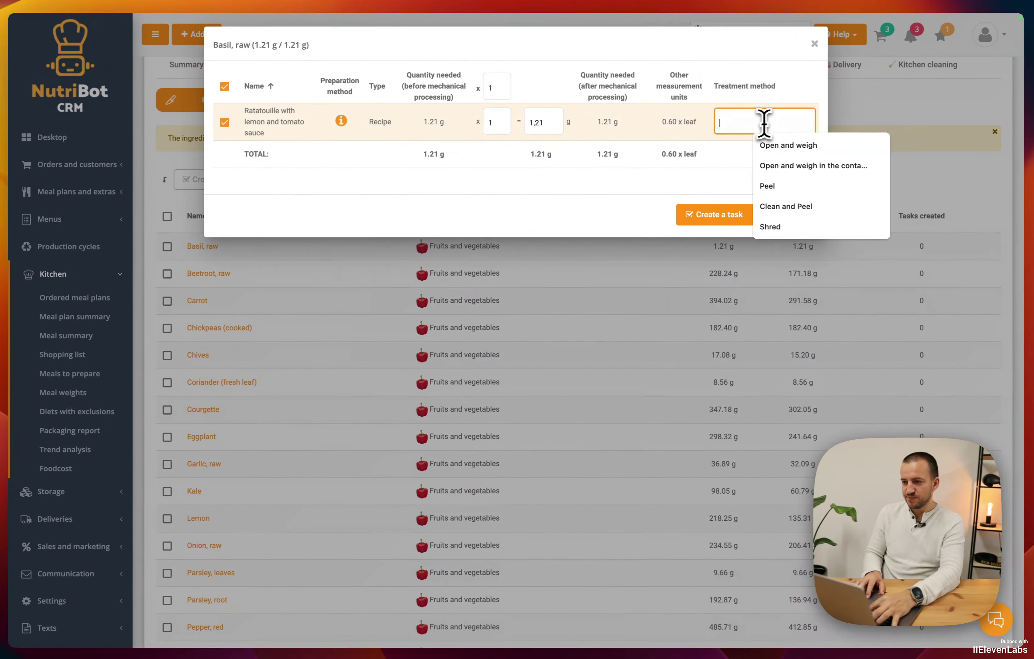
left_click(765, 145)
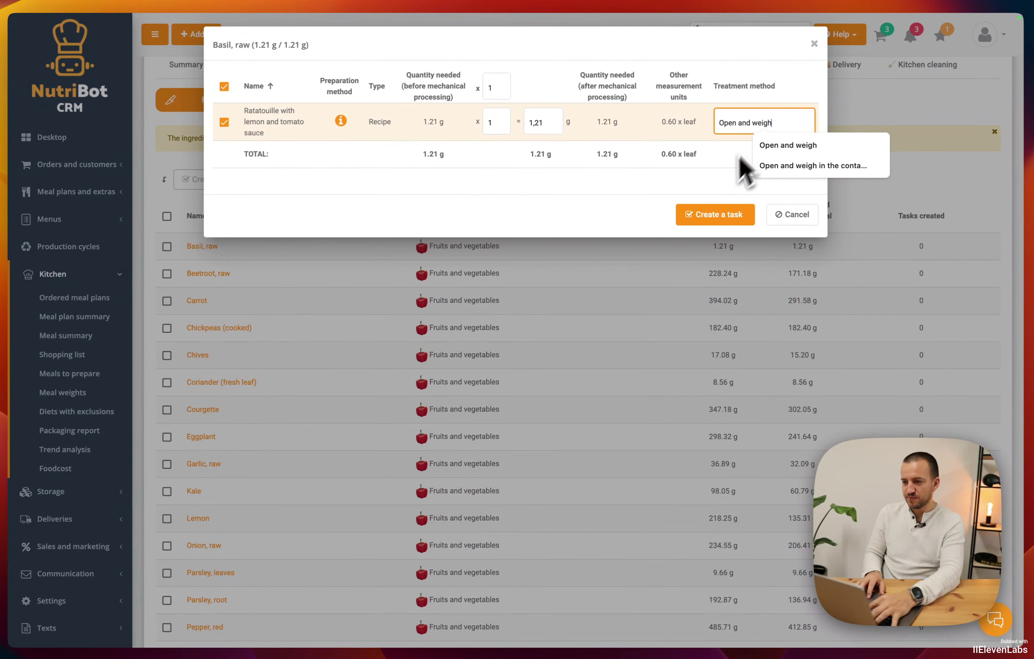
left_click(717, 216)
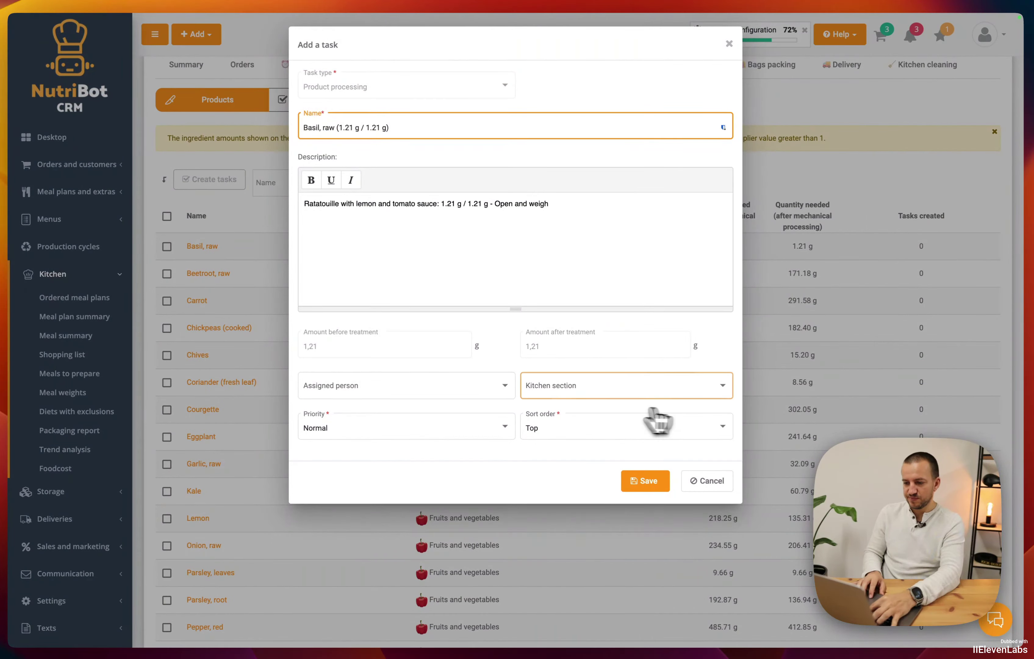
left_click(617, 389)
scroll(619, 443, "down", 5)
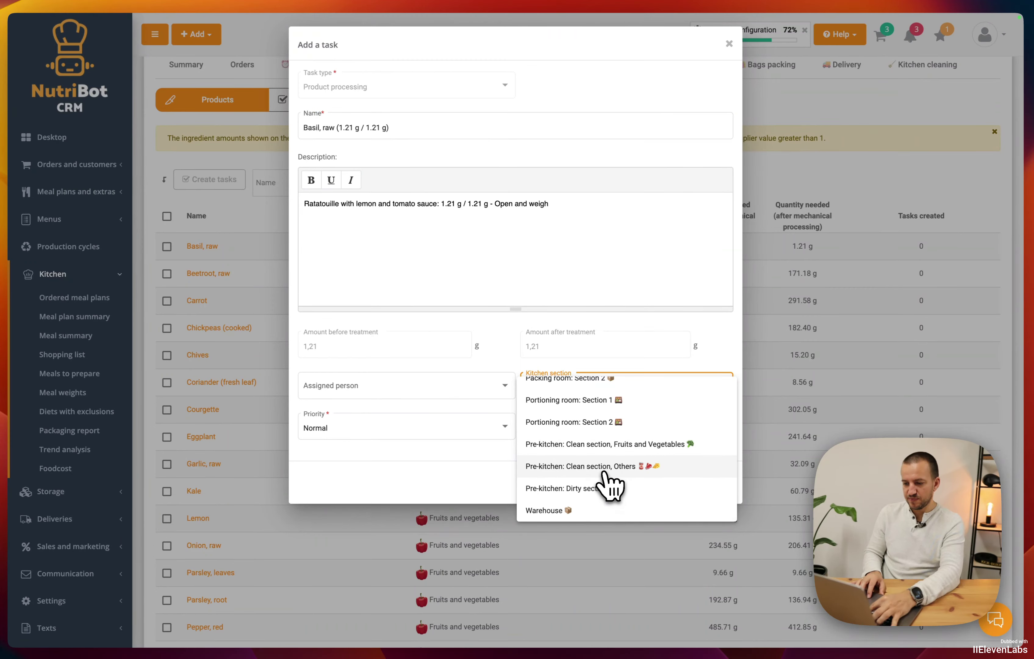
left_click(626, 445)
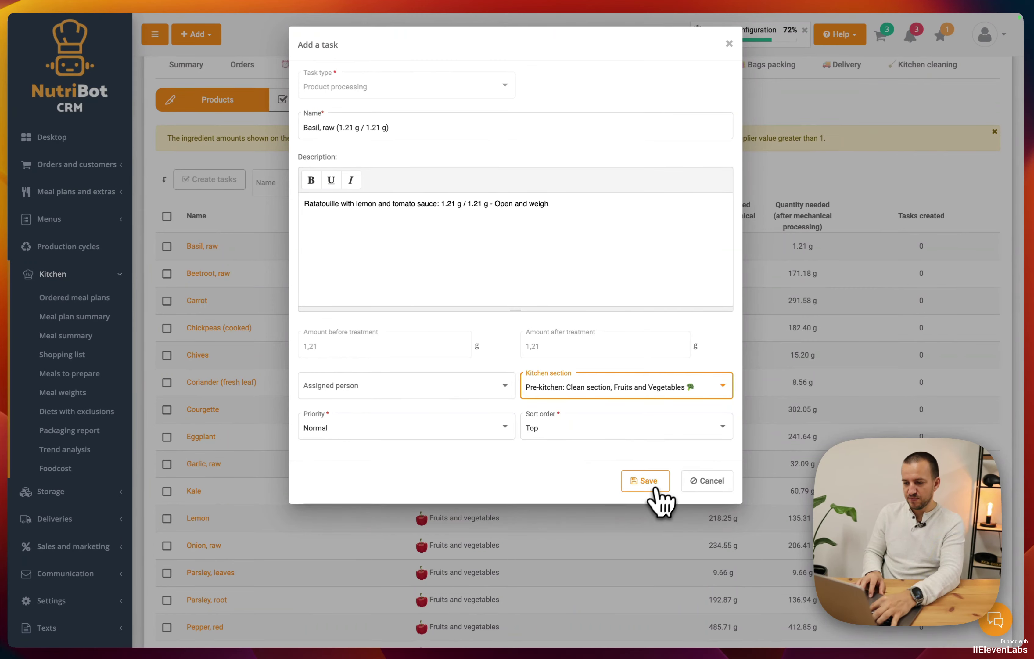
left_click(653, 482)
Step: Open the recipe breakdown of "Beetroot, raw" and enter "Clean and peel" as the treatment method
left_click(209, 274)
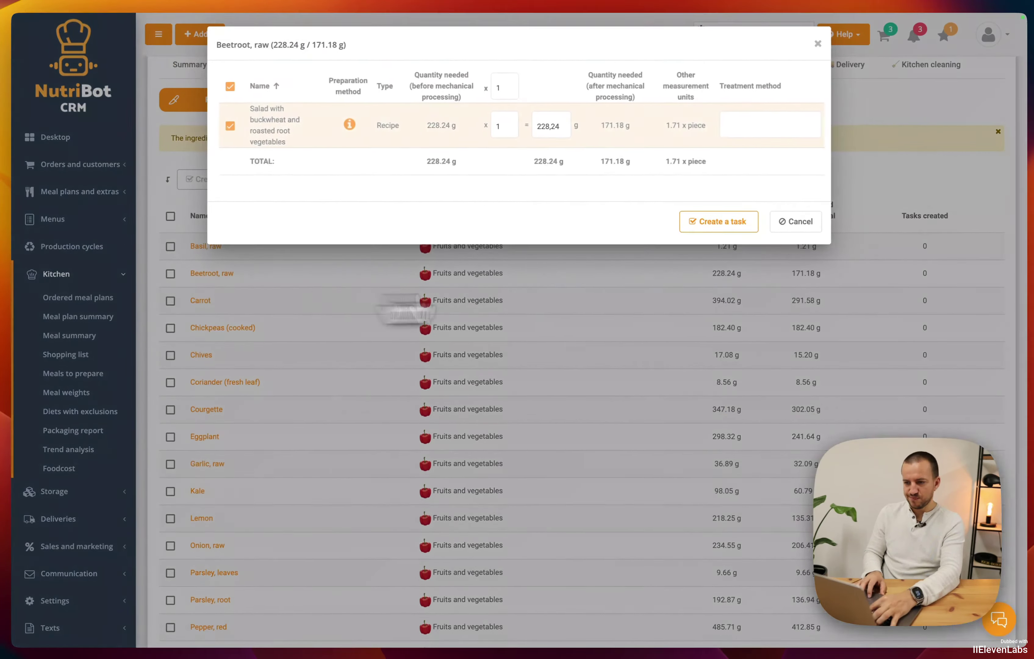
left_click(750, 130)
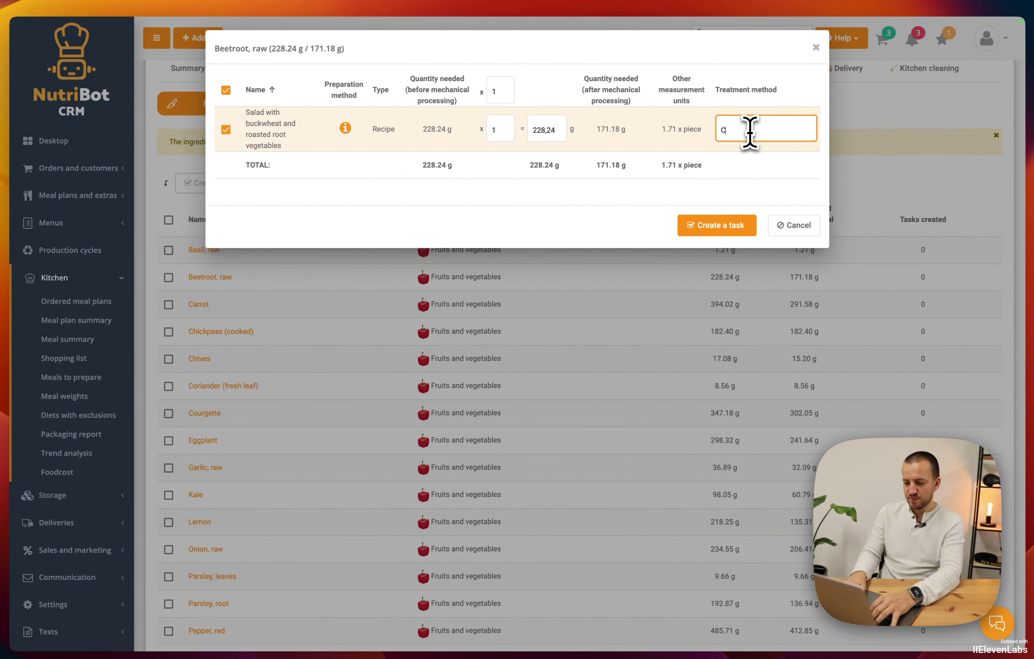
left_click(482, 215)
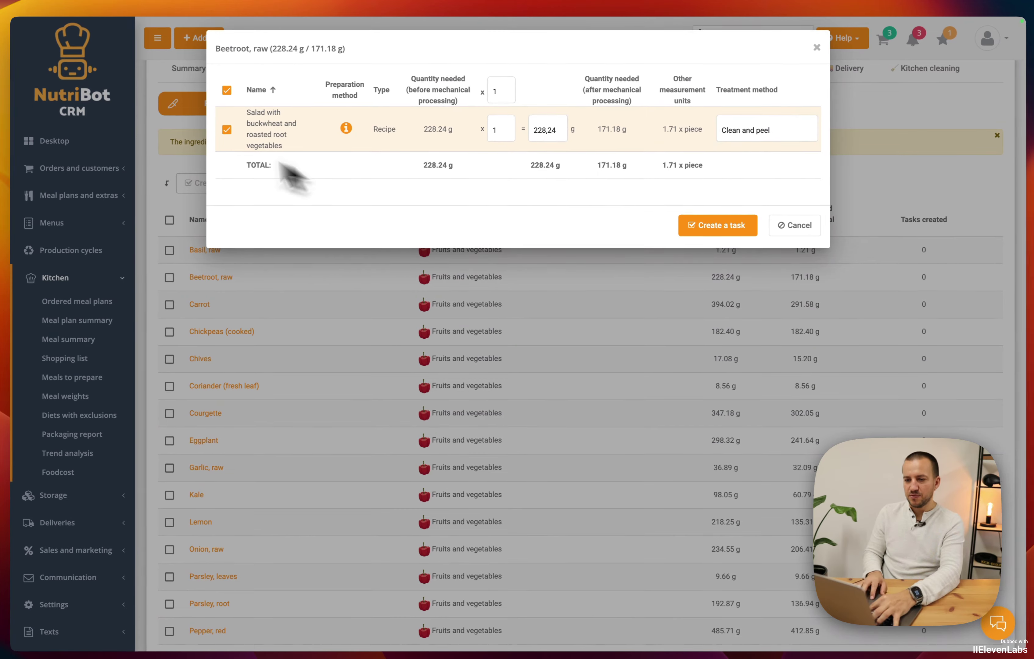
left_click(761, 129)
left_click(593, 225)
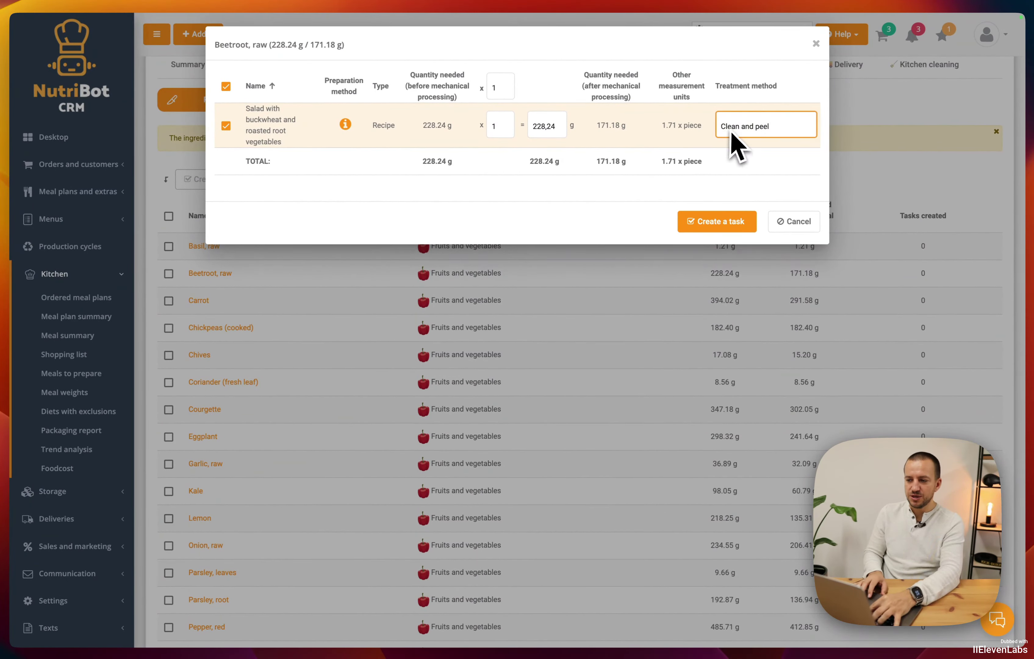
Step: Create the beetroot processing task with the kitchen section "Pre-kitchen: Dirty section" and save it
left_click(695, 227)
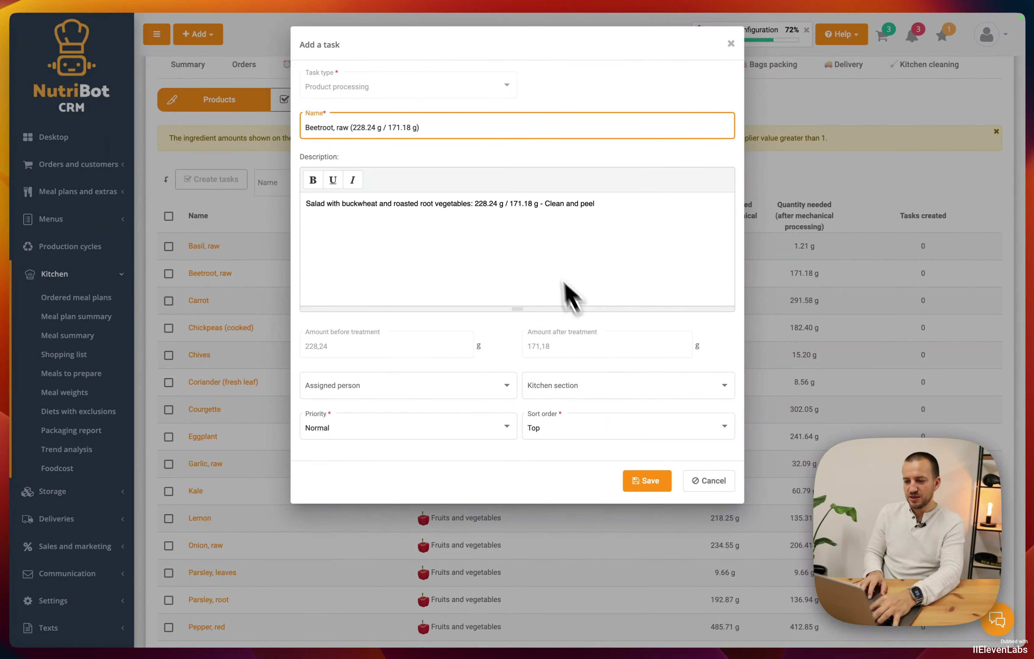
left_click(608, 394)
scroll(591, 453, "down", 4)
scroll(595, 463, "down", 2)
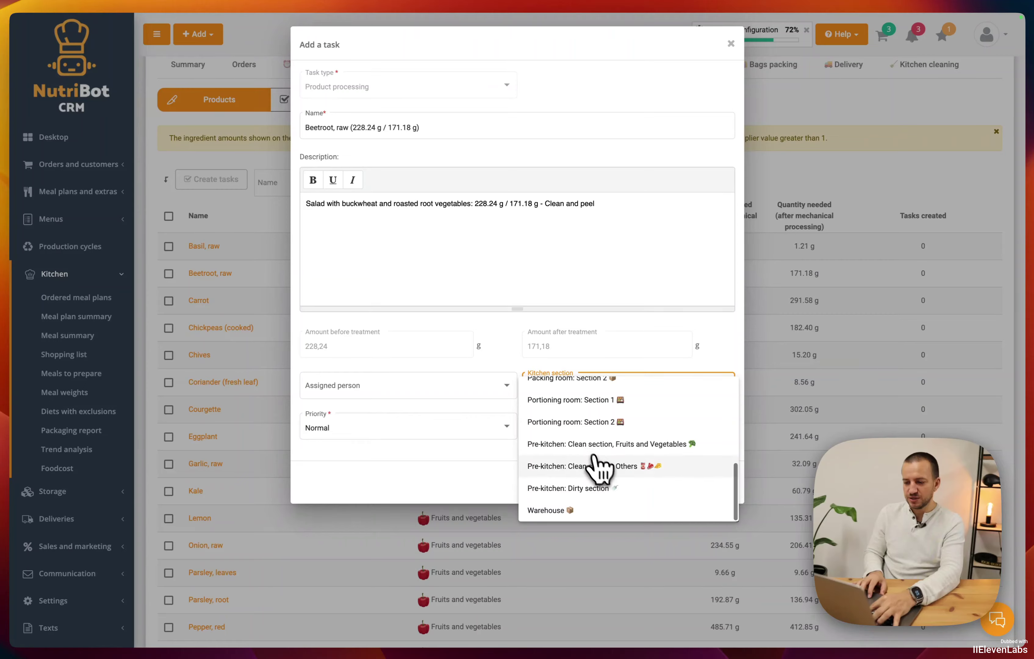
left_click(578, 494)
left_click(635, 481)
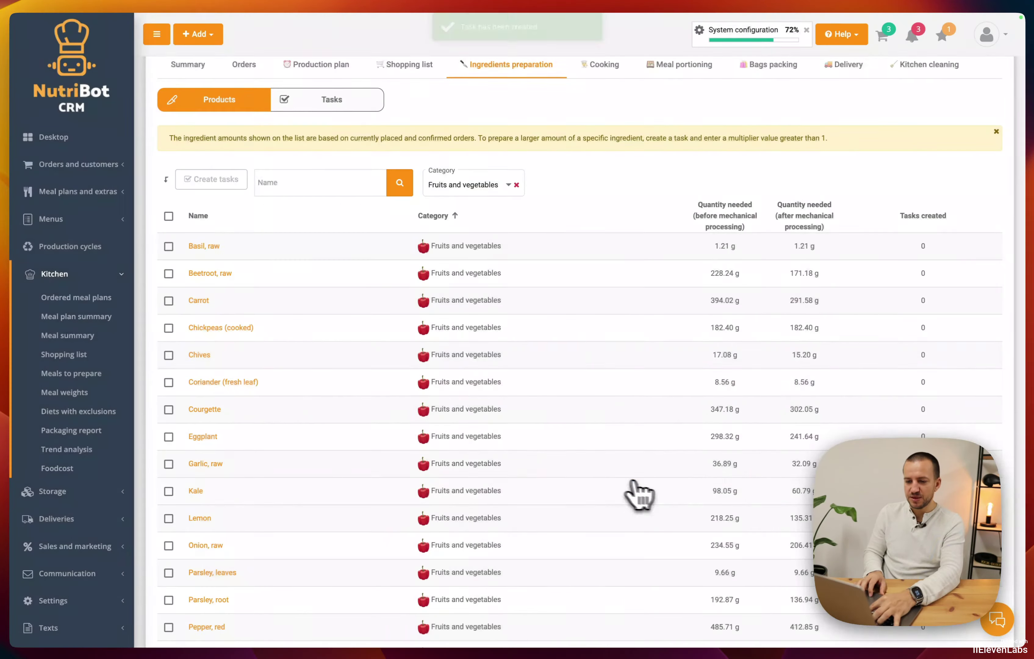
Step: Open the recipe breakdown of "Beetroot, raw" again and enter "Sticks" as the treatment method for the salad
left_click(215, 280)
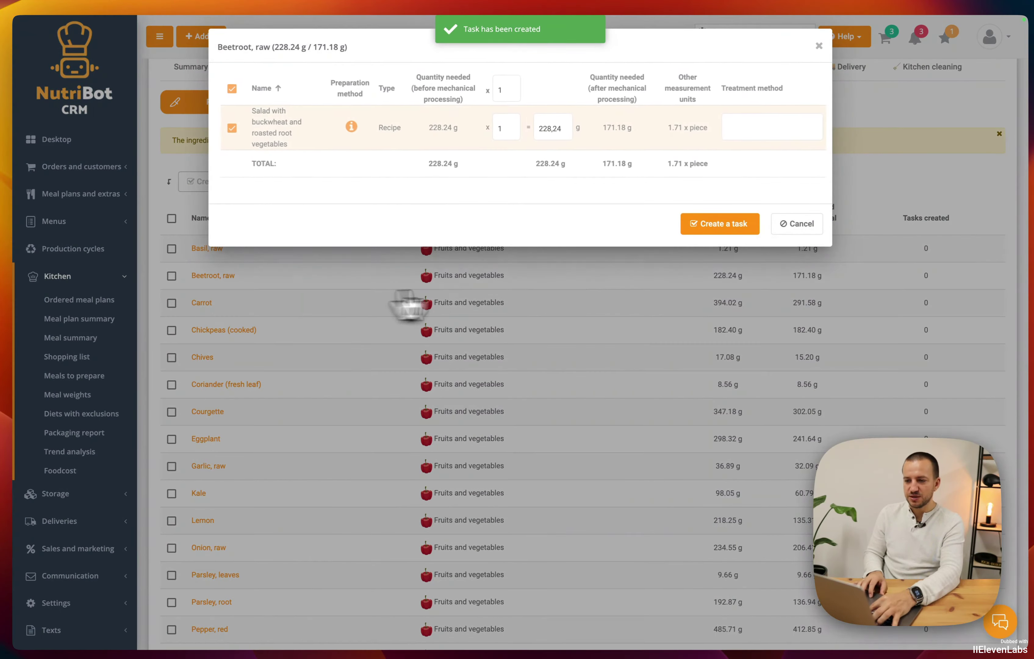
left_click(760, 130)
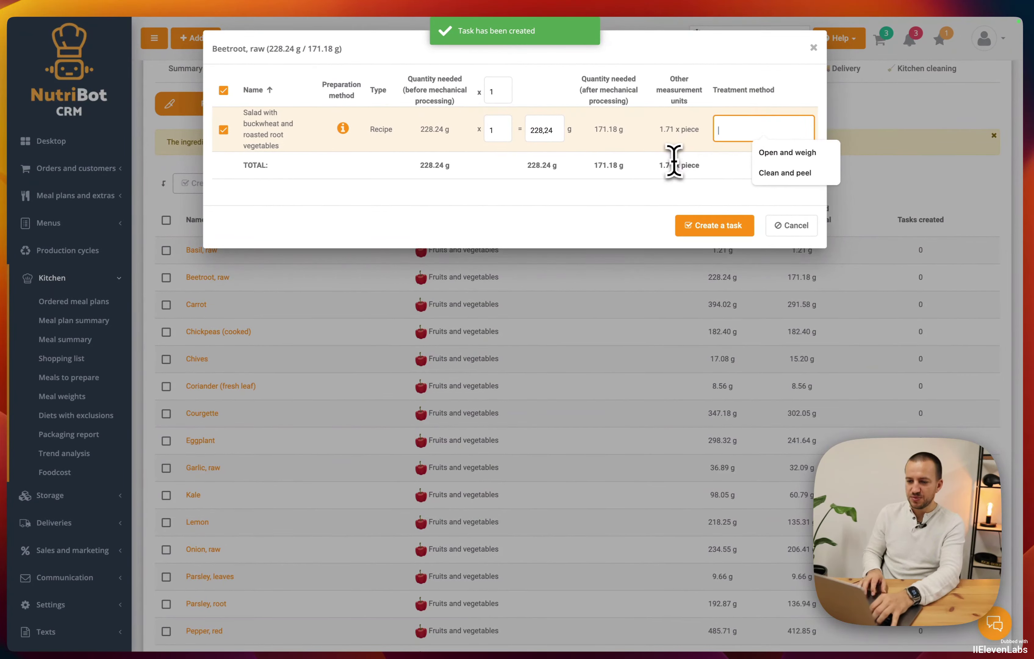
mouse_move(343, 129)
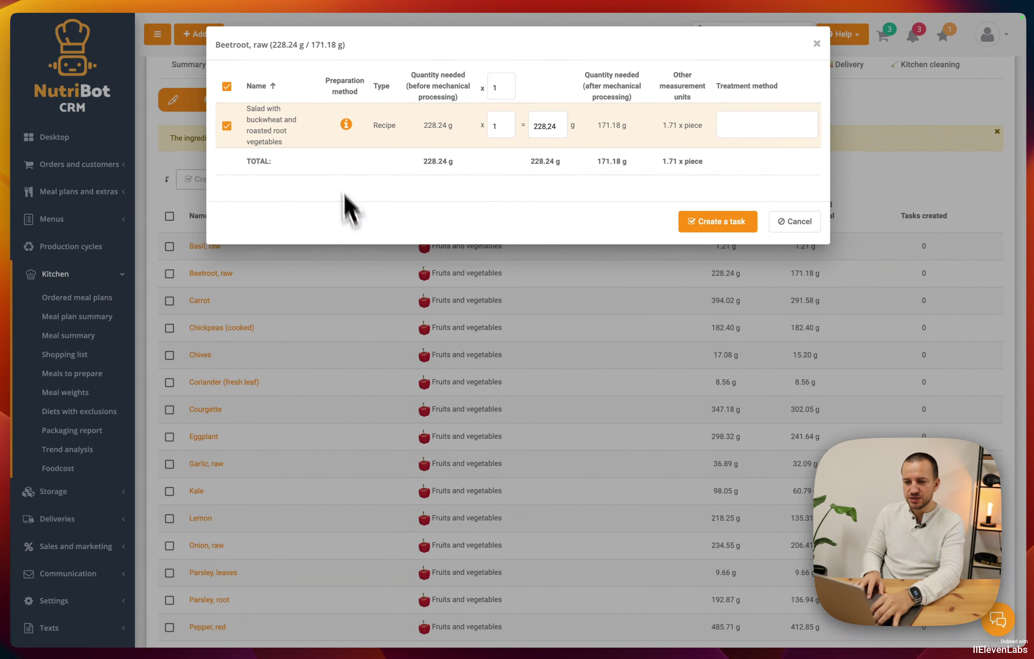
left_click(734, 126)
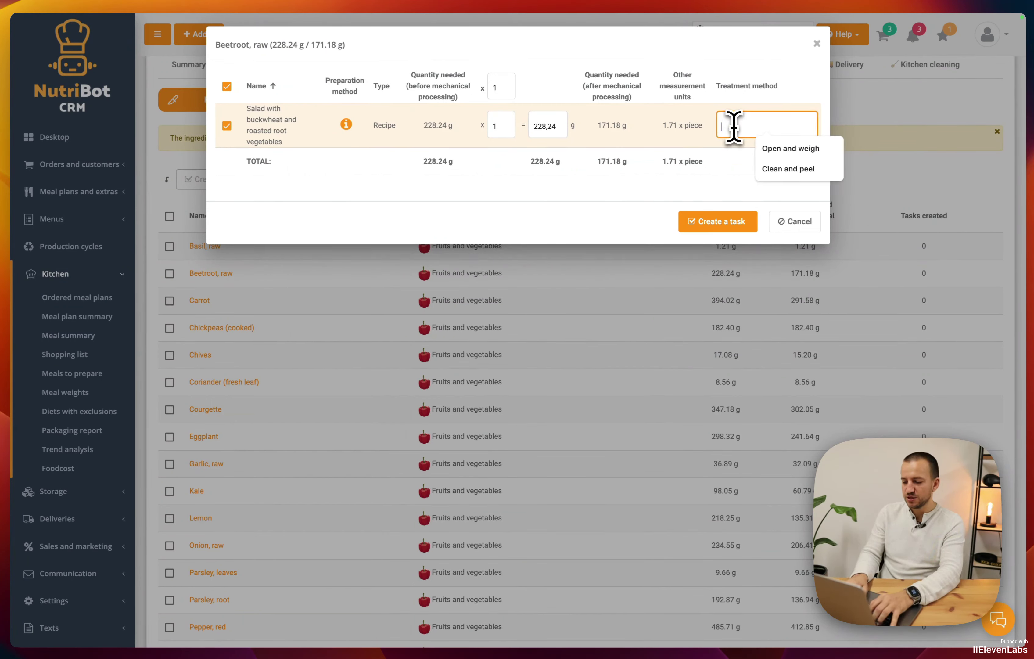
type("St")
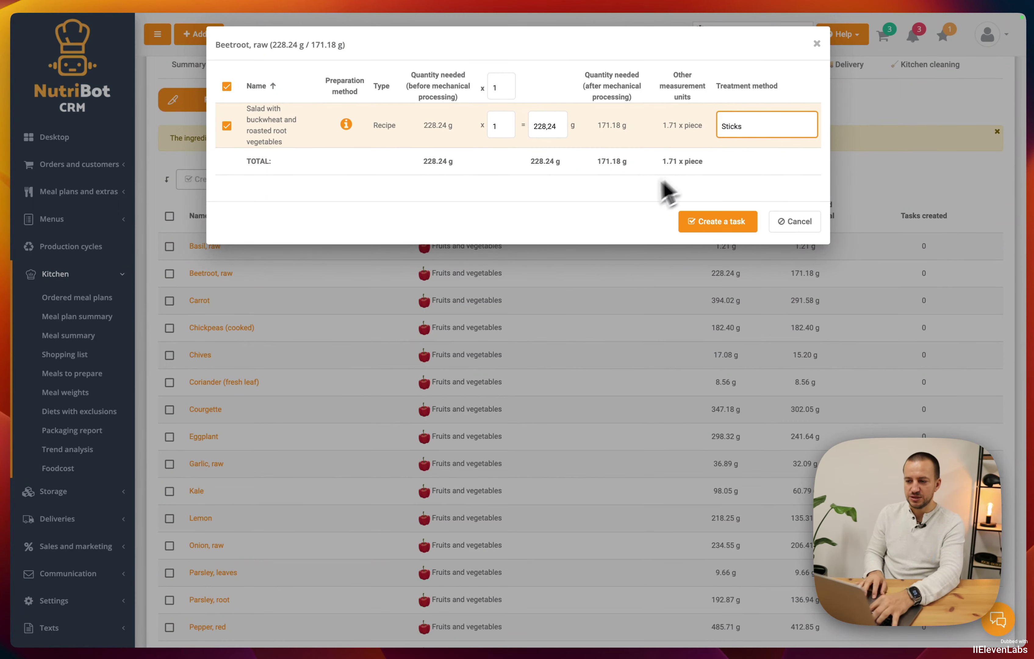
type("icks")
Step: Create and save the beetroot sticks task with the kitchen section "Pre-kitchen: Clean section, Fruits and Vegetables"
left_click(691, 222)
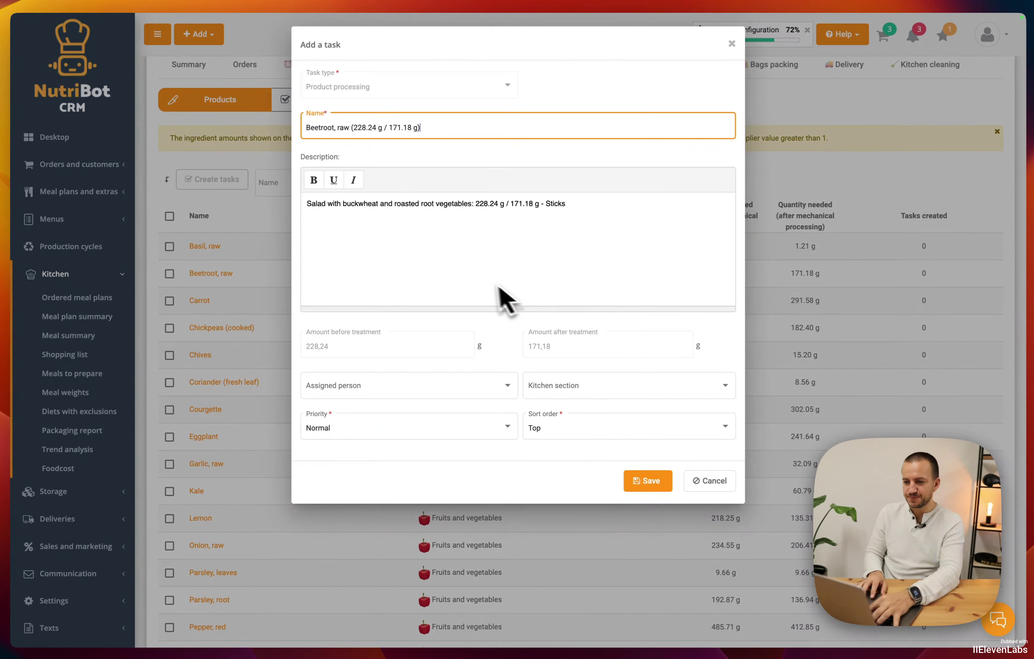
left_click(609, 386)
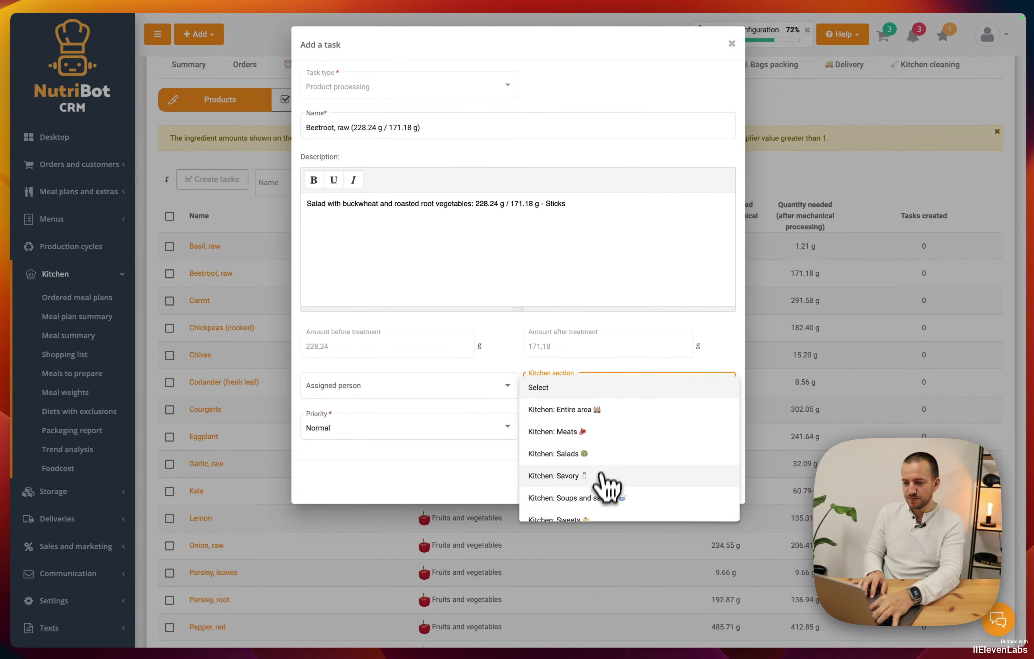
scroll(606, 480, "down", 5)
left_click(632, 444)
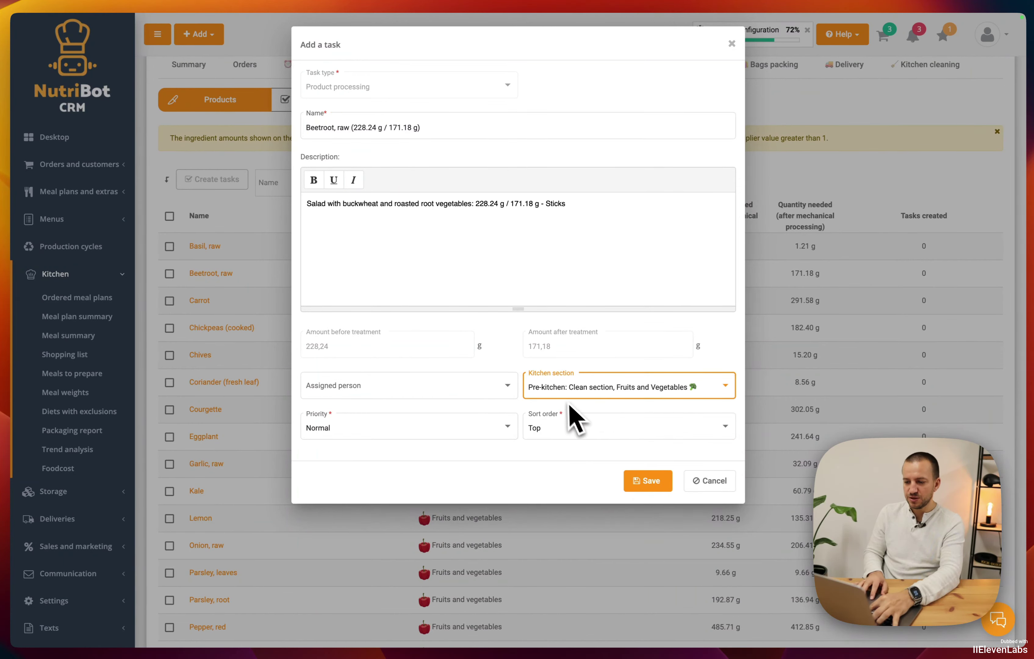
left_click(650, 481)
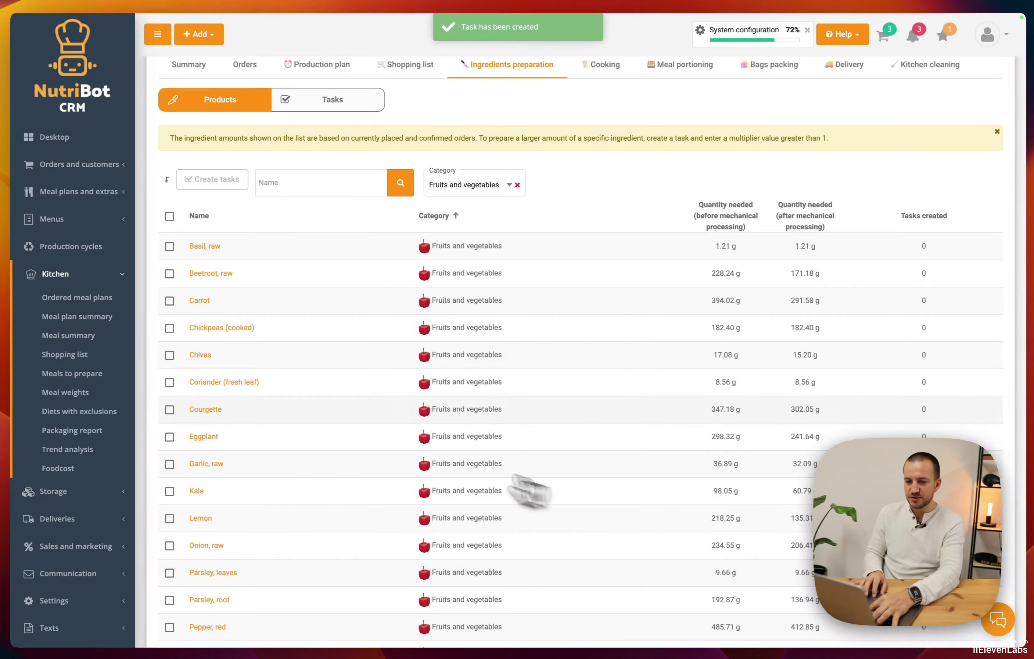
Step: Open the "Carrot" breakdown and set the treatment to "Clean and peel" for the salad and "Clean and Peel" for the bulgur cutlets
left_click(201, 308)
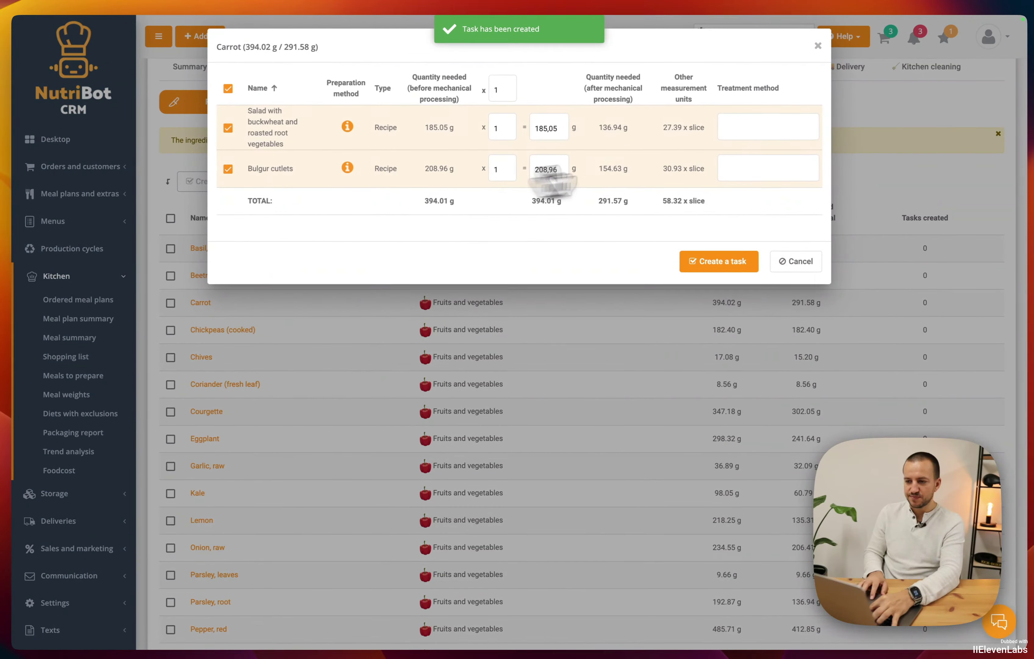
left_click(757, 128)
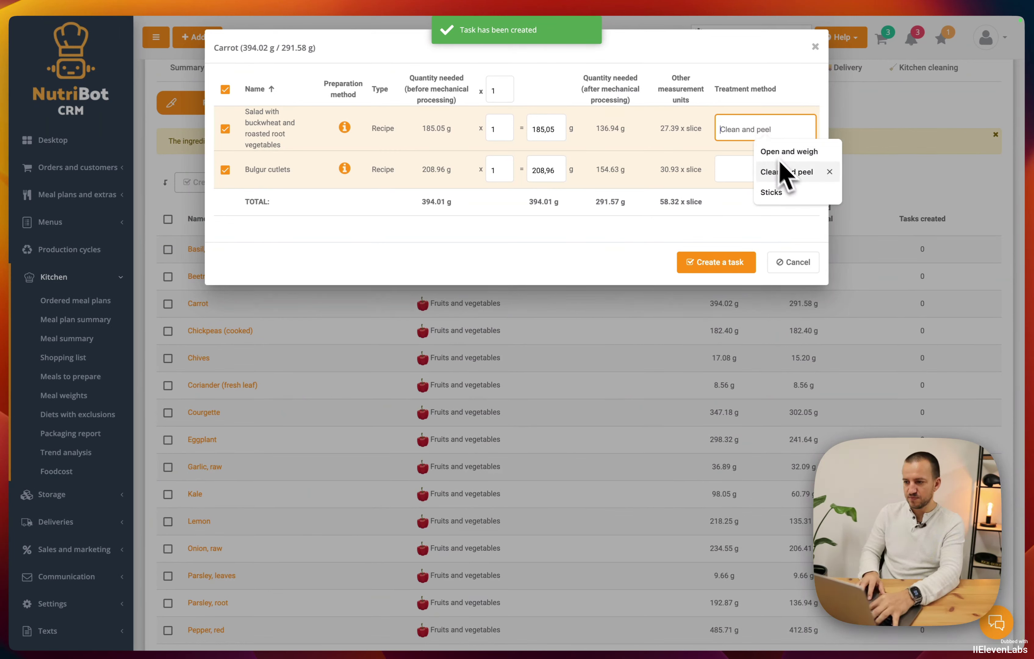
left_click(782, 172)
left_click(754, 169)
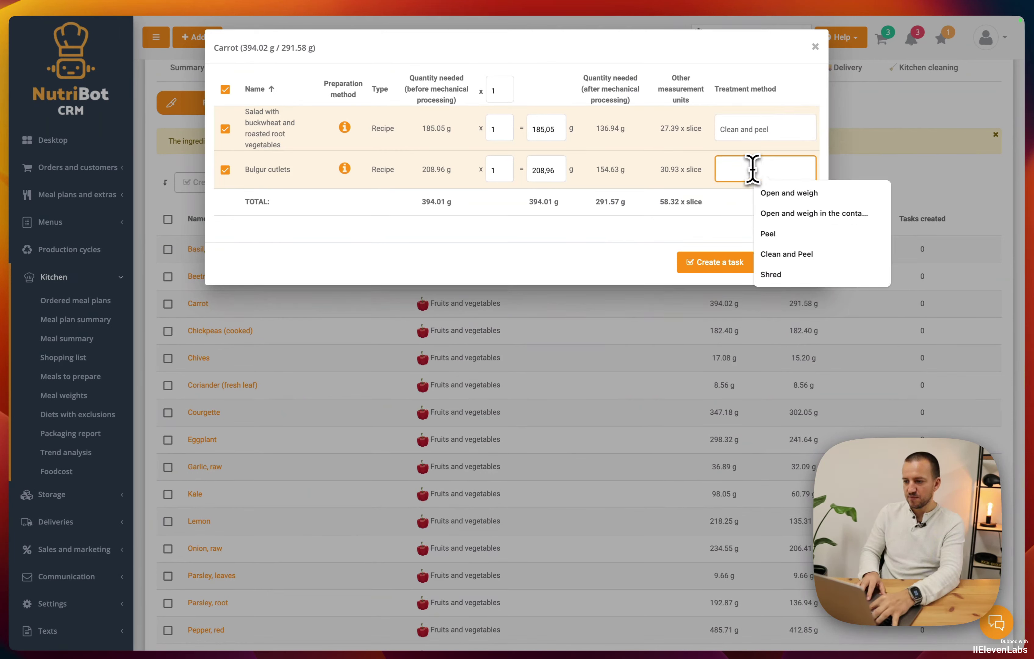
left_click(735, 255)
left_click(554, 266)
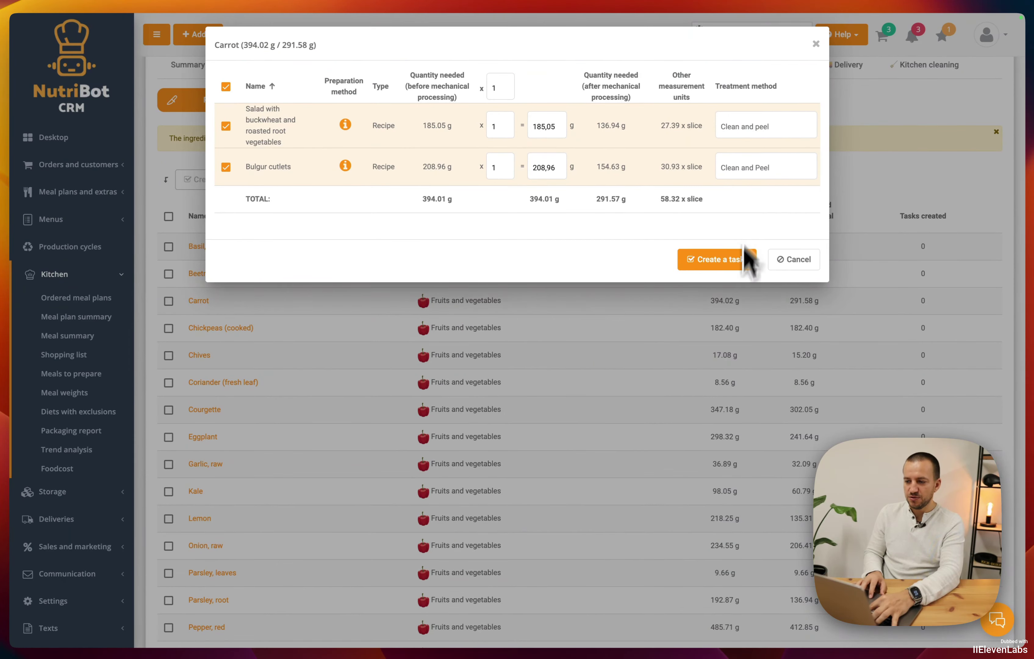
Step: Create the carrot cleaning and peeling task in the kitchen section "Pre-kitchen: Dirty section" and save it
left_click(733, 265)
left_click(679, 392)
scroll(654, 451, "down", 5)
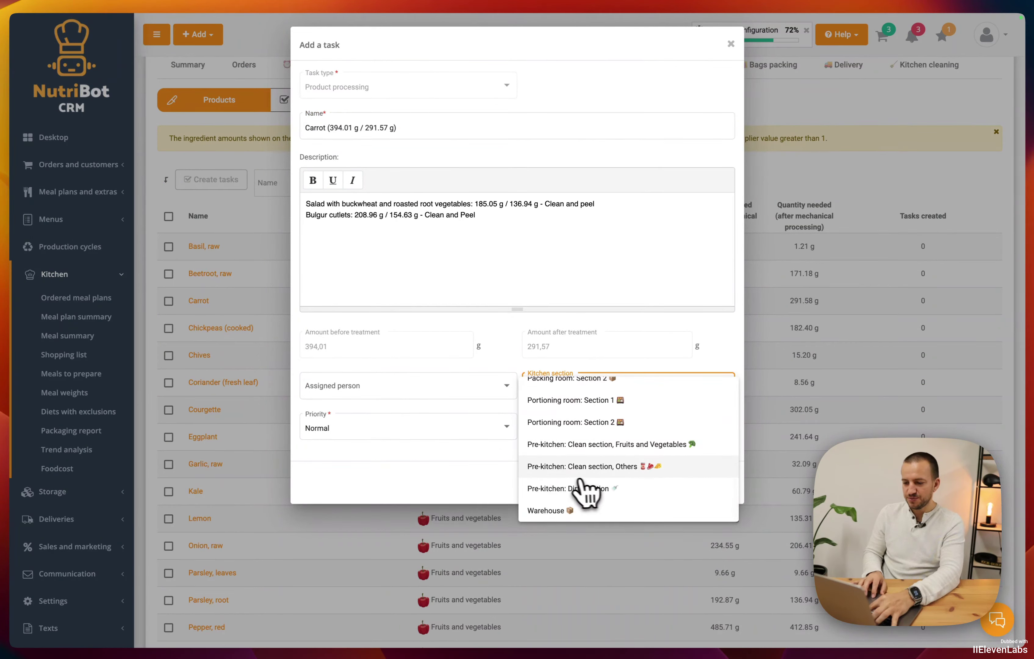
left_click(593, 488)
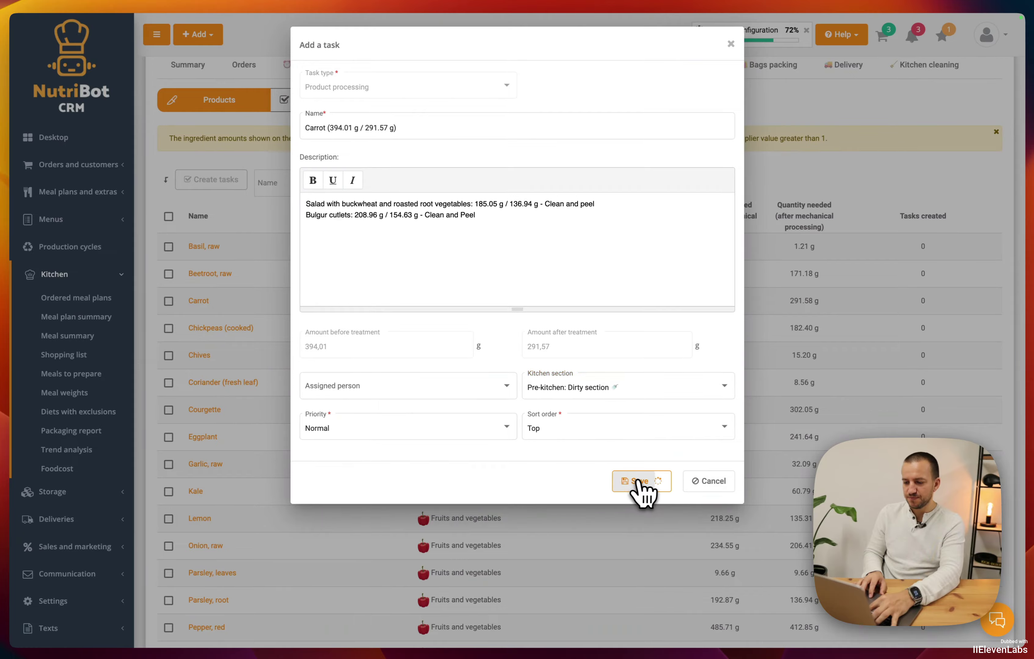
left_click(639, 478)
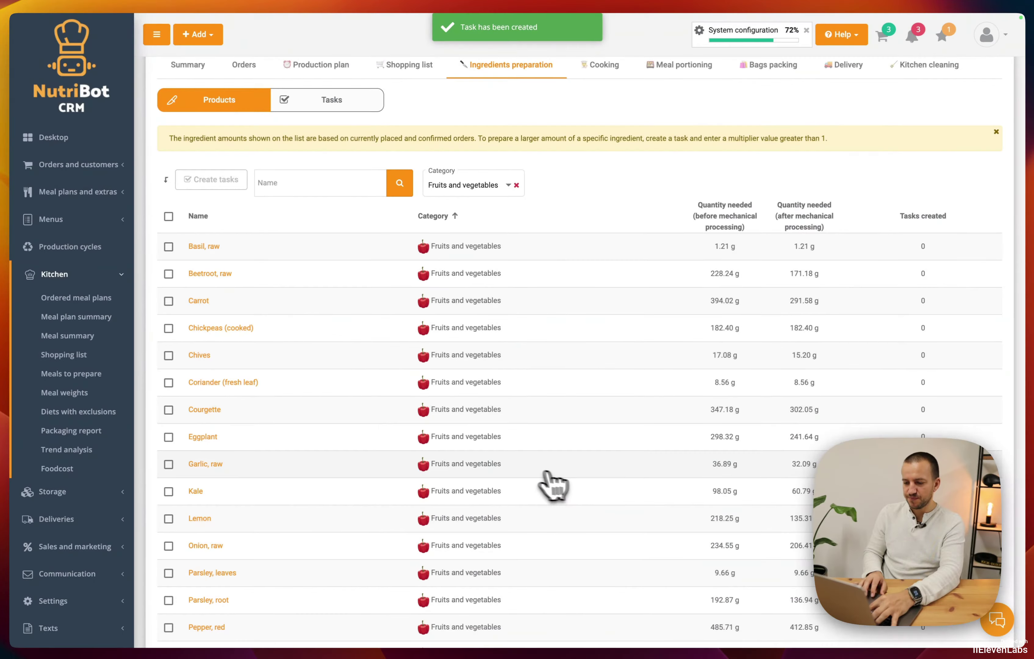
Step: Reopen the "Carrot" breakdown and set the treatment to "Sticks" for the salad and "Shred" for the bulgur cutlets
left_click(198, 302)
left_click(730, 130)
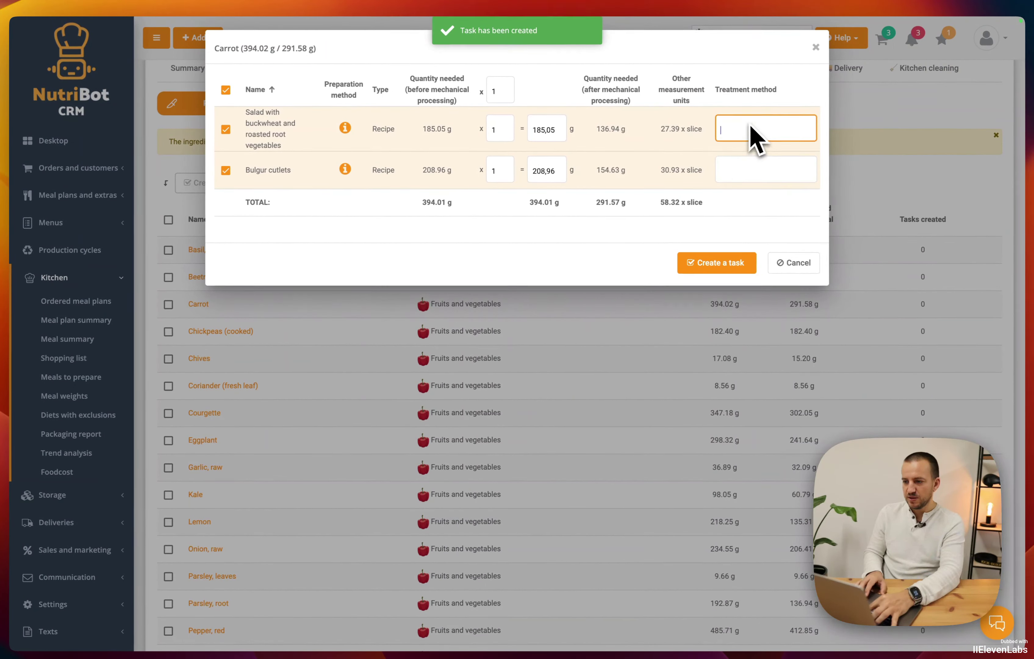
left_click(740, 169)
left_click(771, 275)
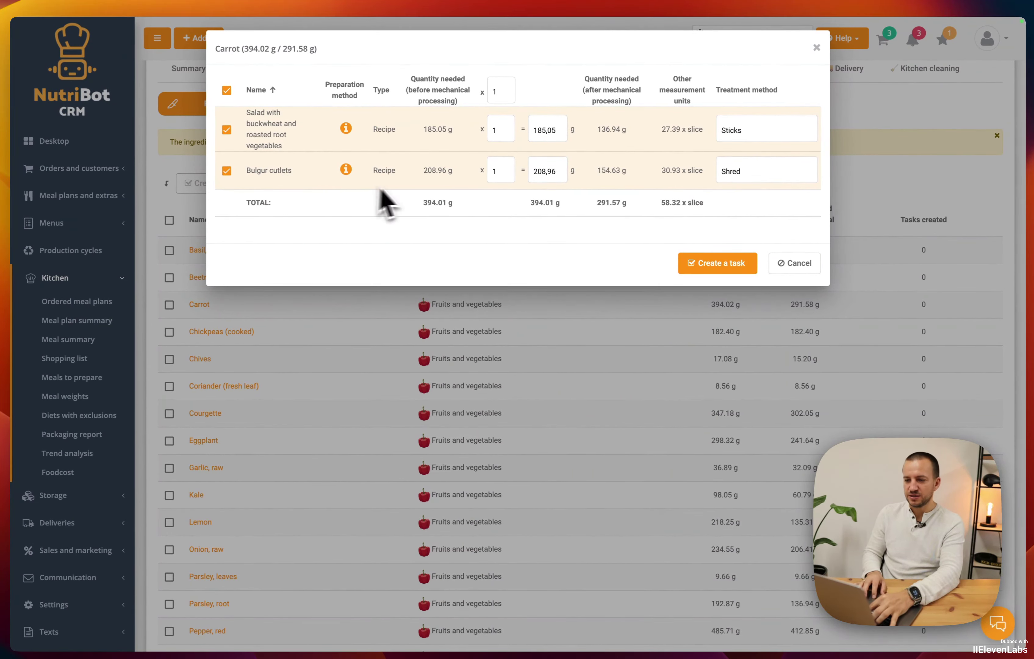
left_click(752, 136)
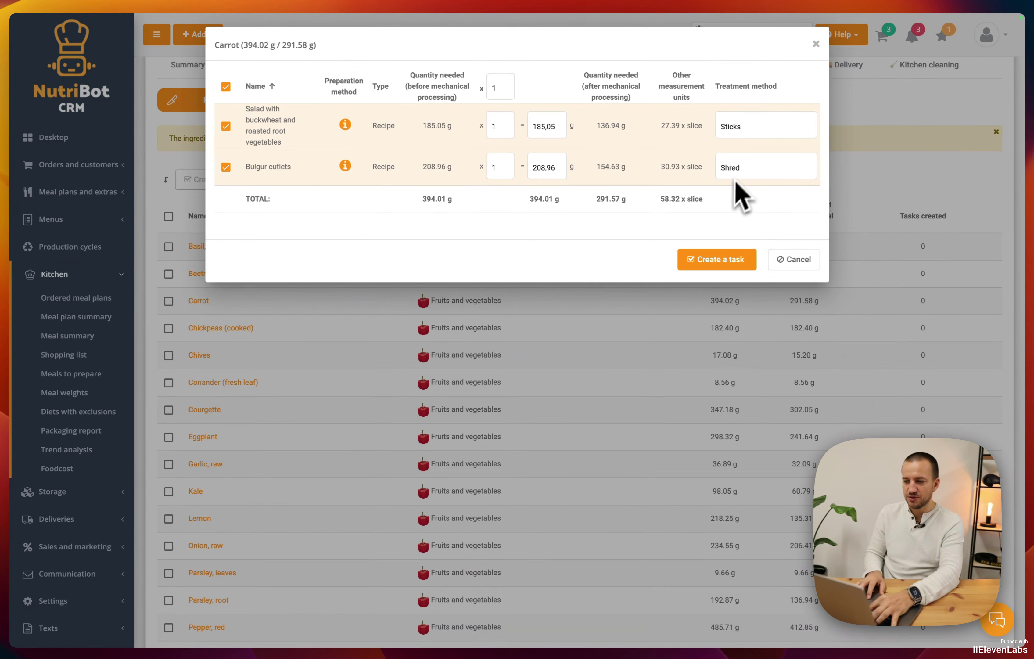
Step: Create and save the carrot cutting task with the kitchen section "Pre-kitchen: Clean section, Fruits and Vegetables"
left_click(717, 259)
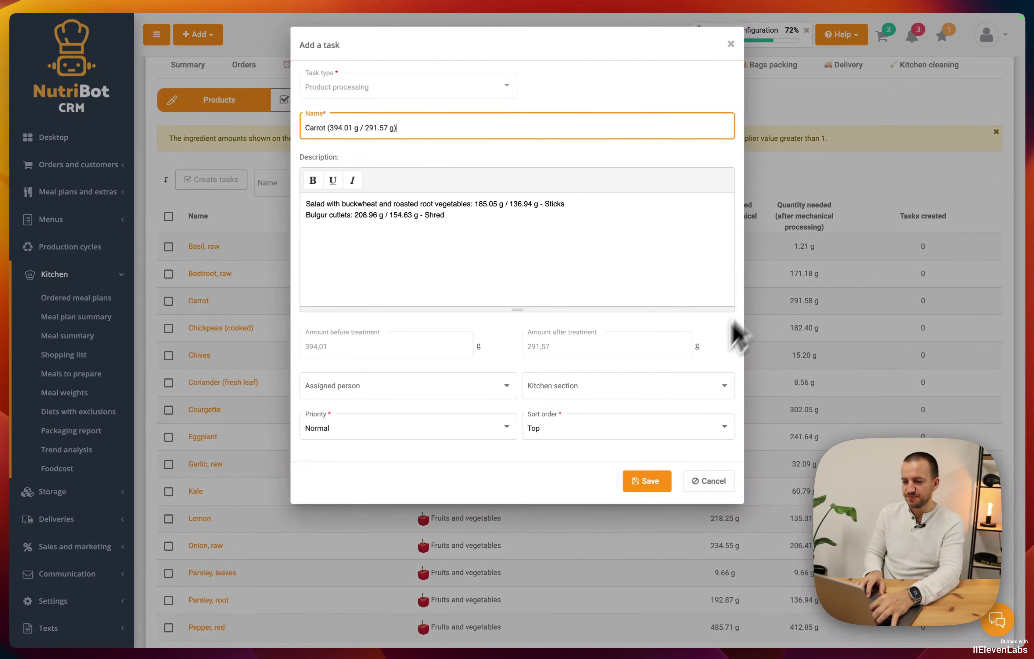
left_click(619, 389)
scroll(619, 435, "down", 5)
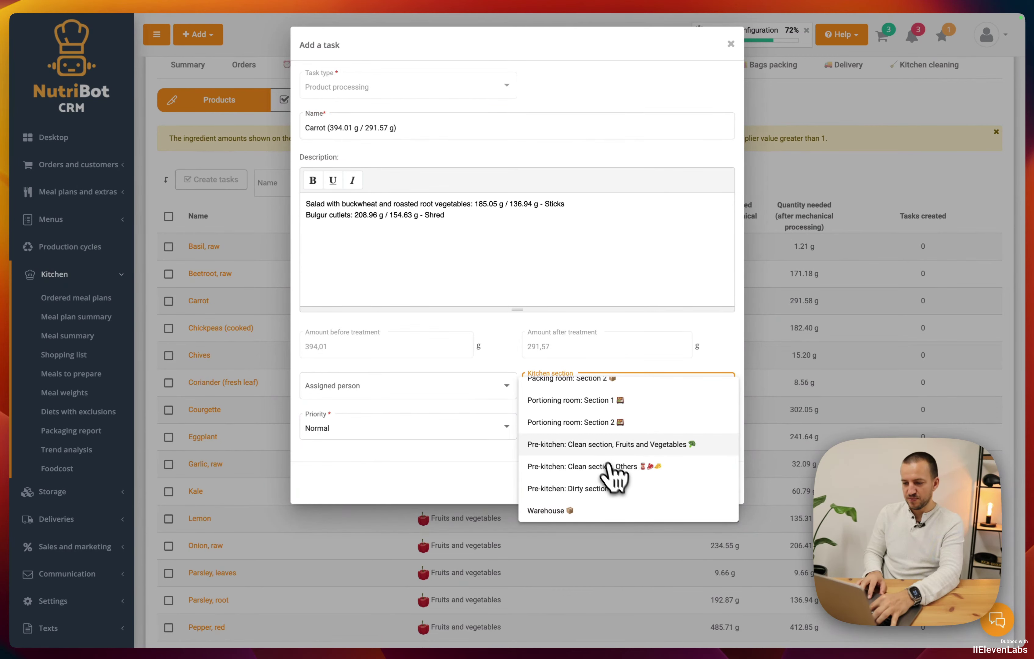
left_click(603, 452)
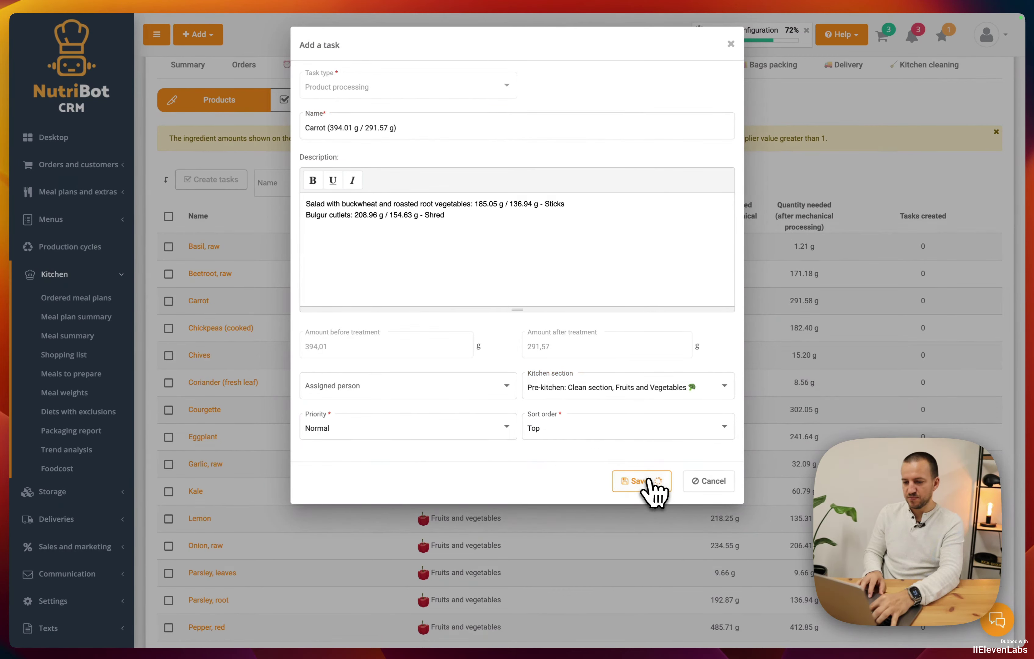
left_click(647, 480)
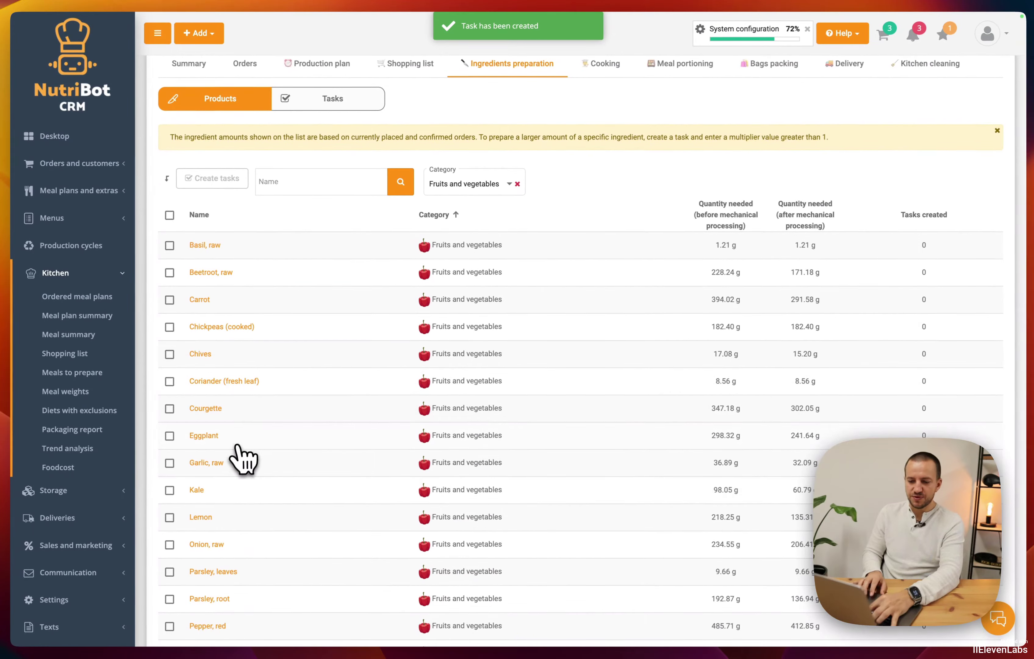
Step: Open the task board for ingredients preparation and group its tasks by kitchen section
scroll(257, 487, "down", 3)
scroll(307, 400, "up", 6)
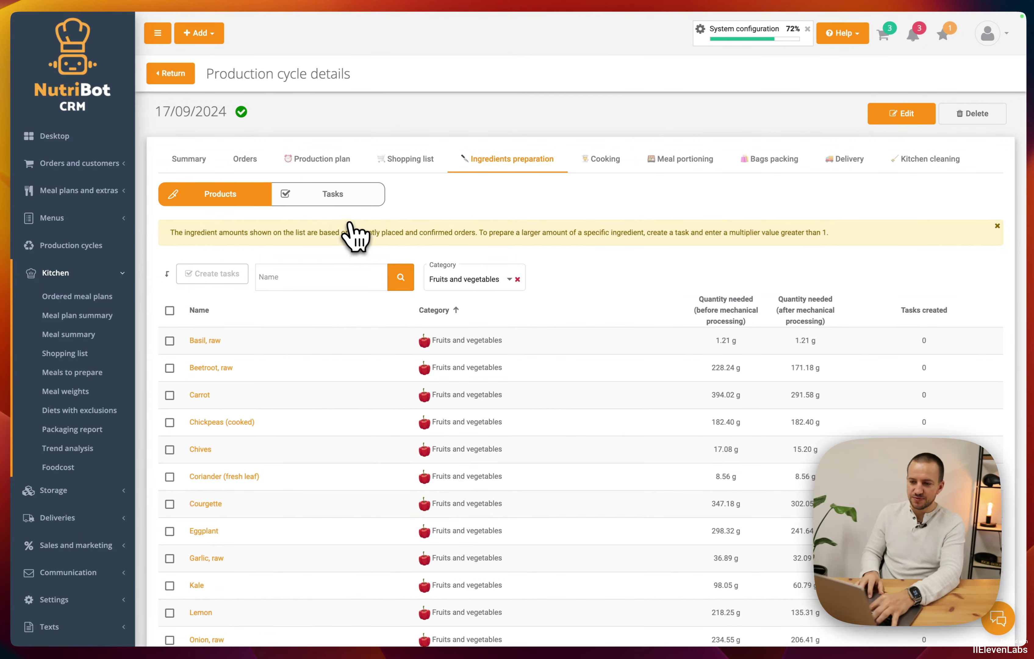
left_click(330, 197)
scroll(383, 391, "down", 2)
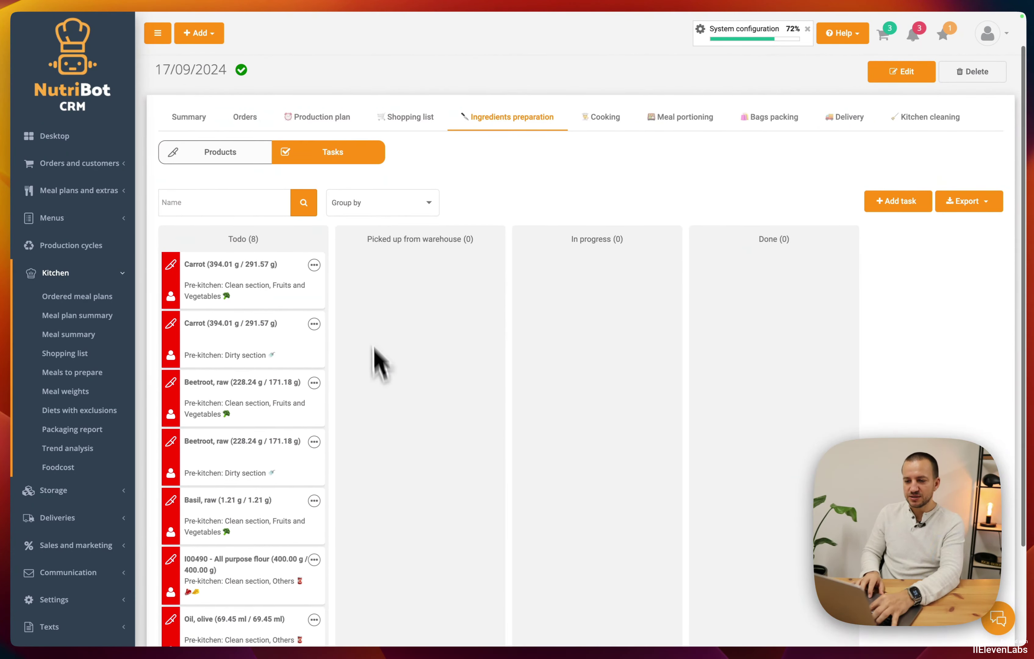
left_click(382, 213)
left_click(384, 248)
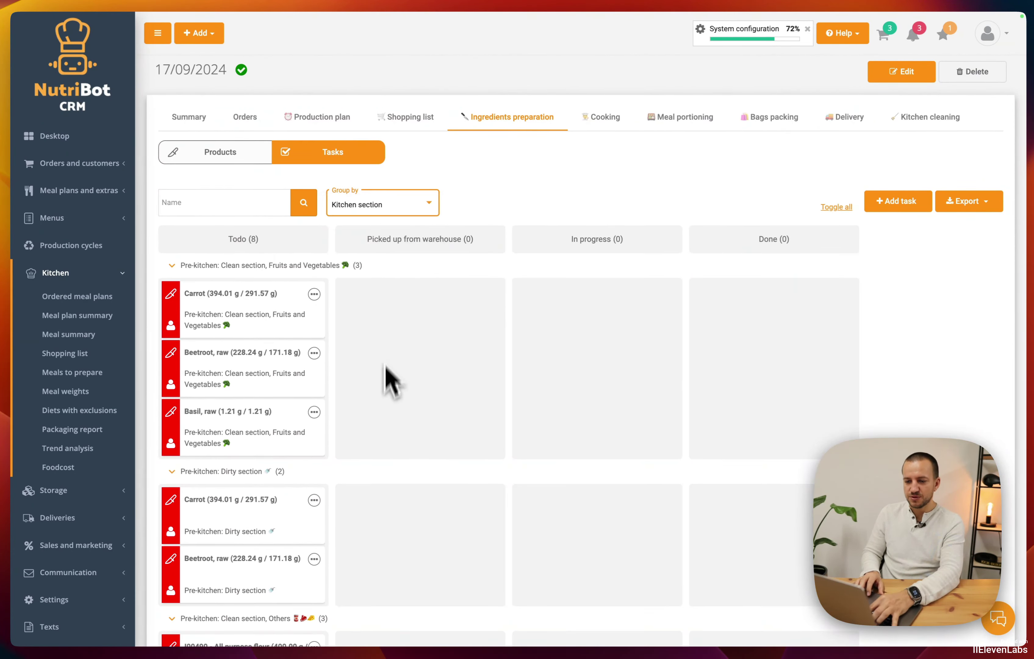
scroll(391, 409, "down", 2)
scroll(435, 391, "down", 2)
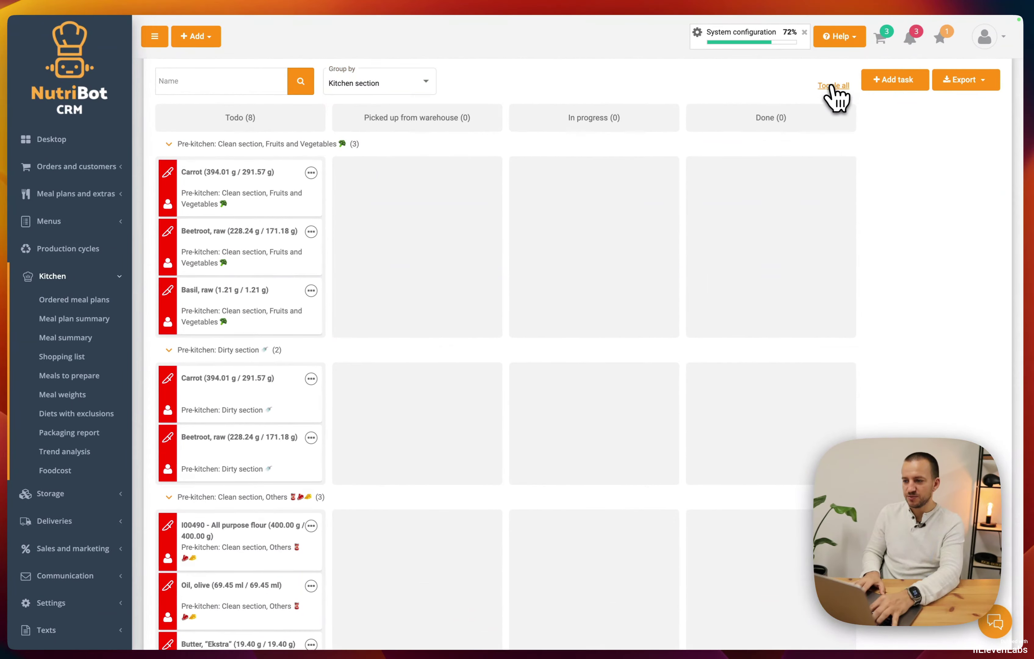
Step: Collapse all kitchen section groups on the task board and expand only "Pre-kitchen: Dirty section"
left_click(832, 84)
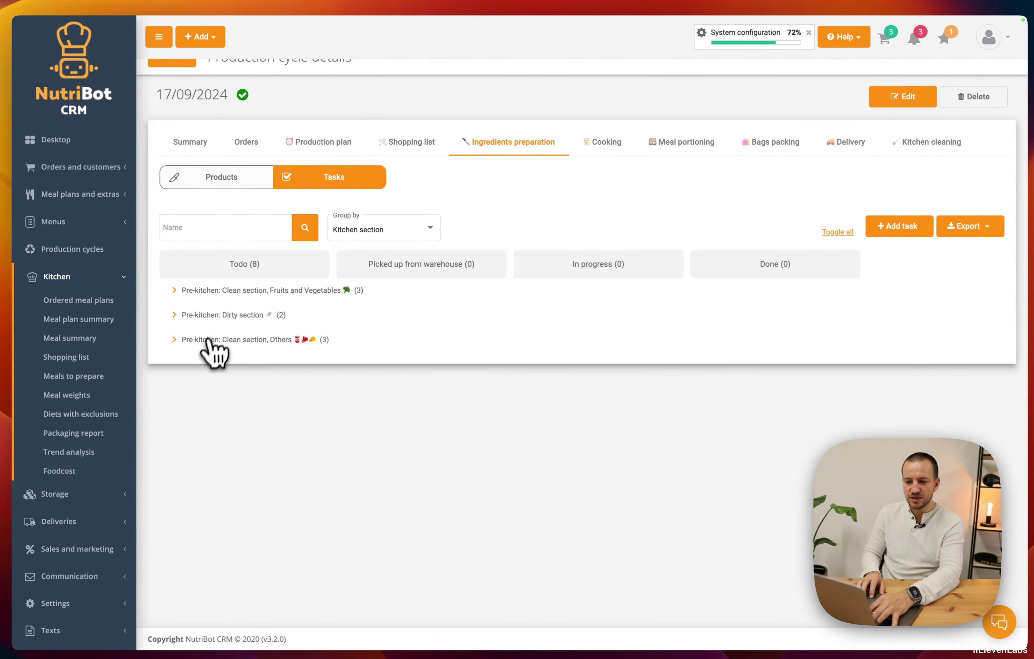
left_click(235, 316)
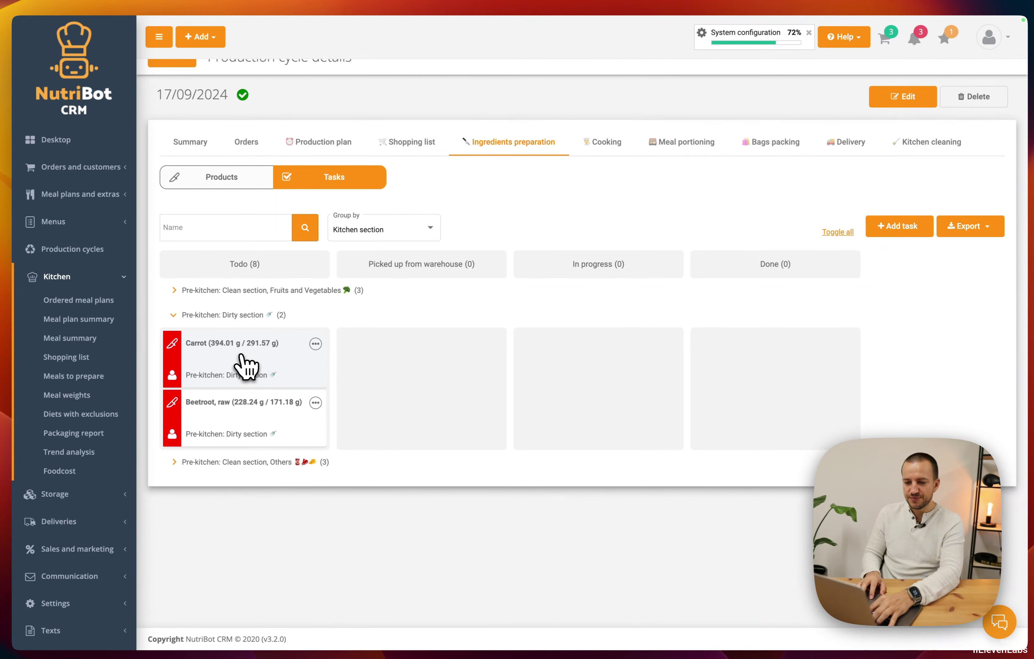
left_click(246, 368)
left_click(435, 392)
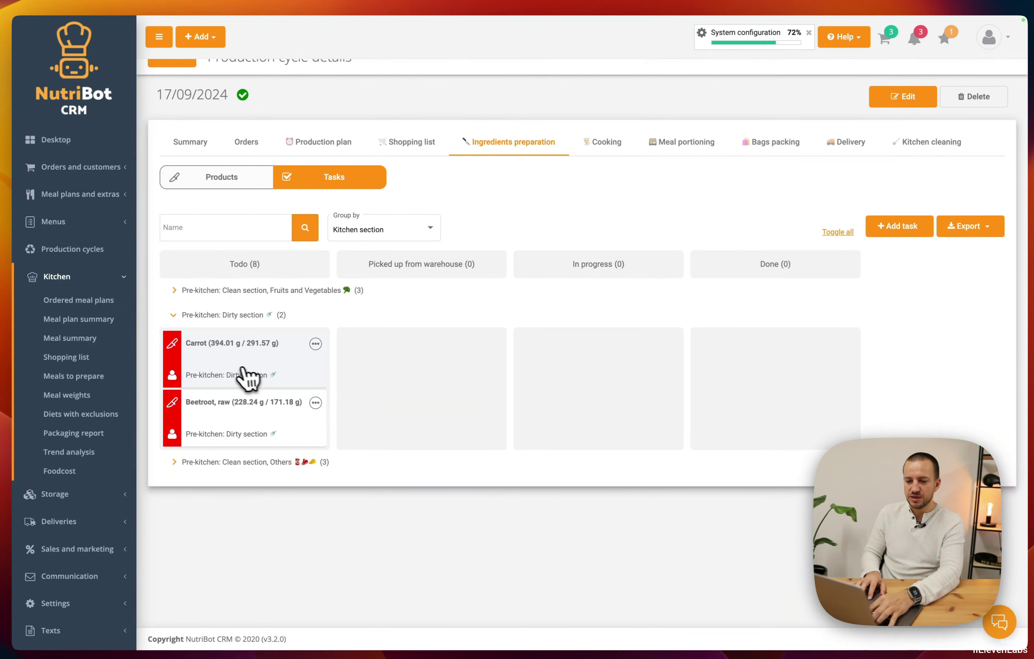
Step: Move the Dirty section carrot task to "In progress" and, after checking its description, on to "Done"
left_click_drag(245, 372, 595, 370)
left_click(595, 370)
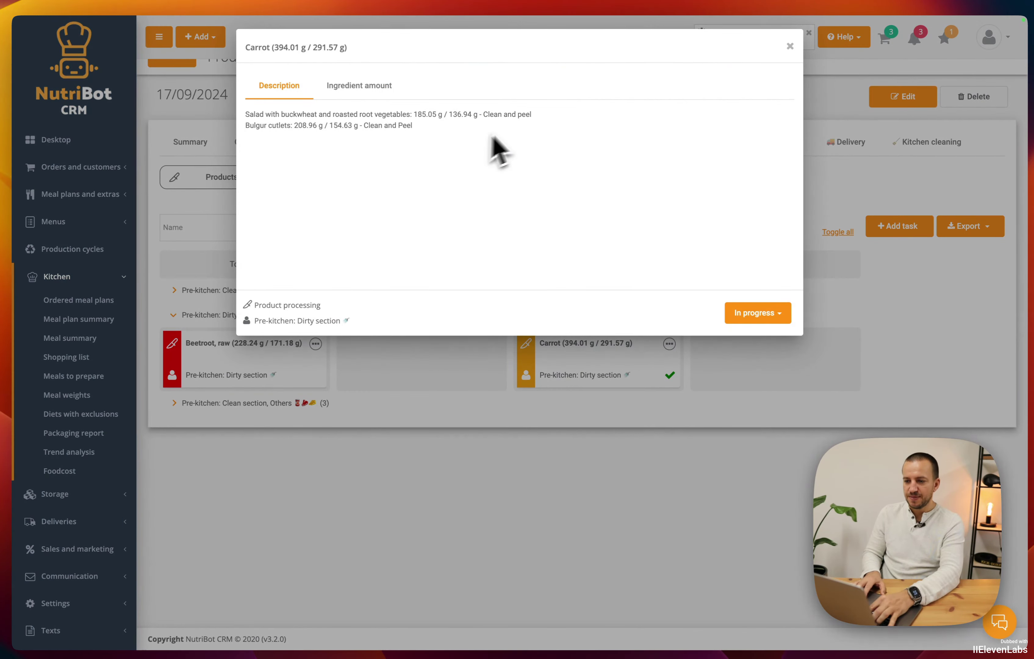
left_click(444, 370)
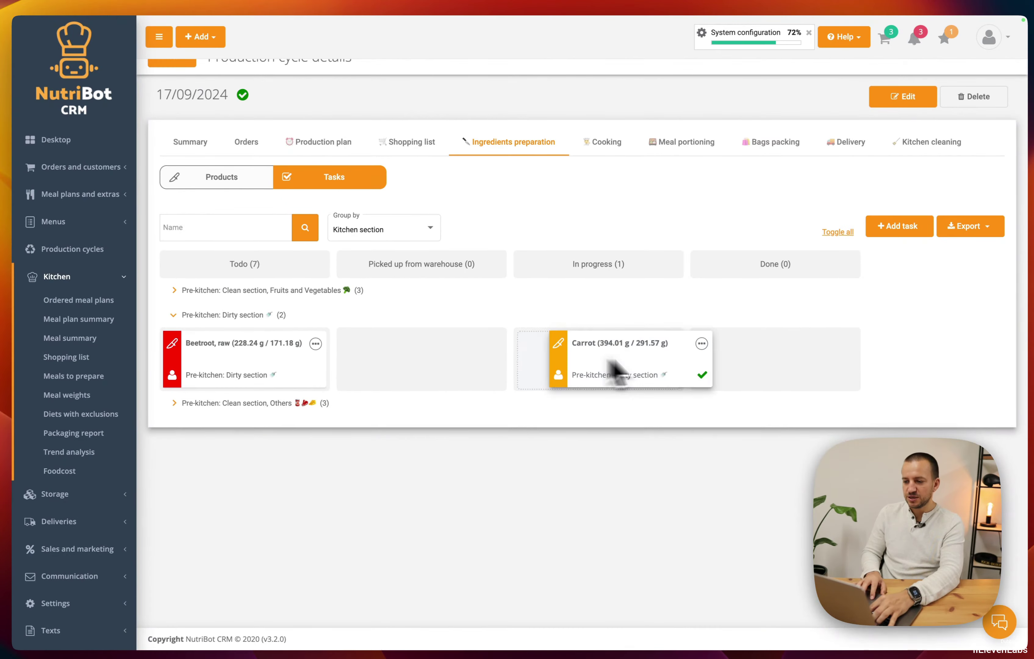
left_click_drag(599, 373, 760, 362)
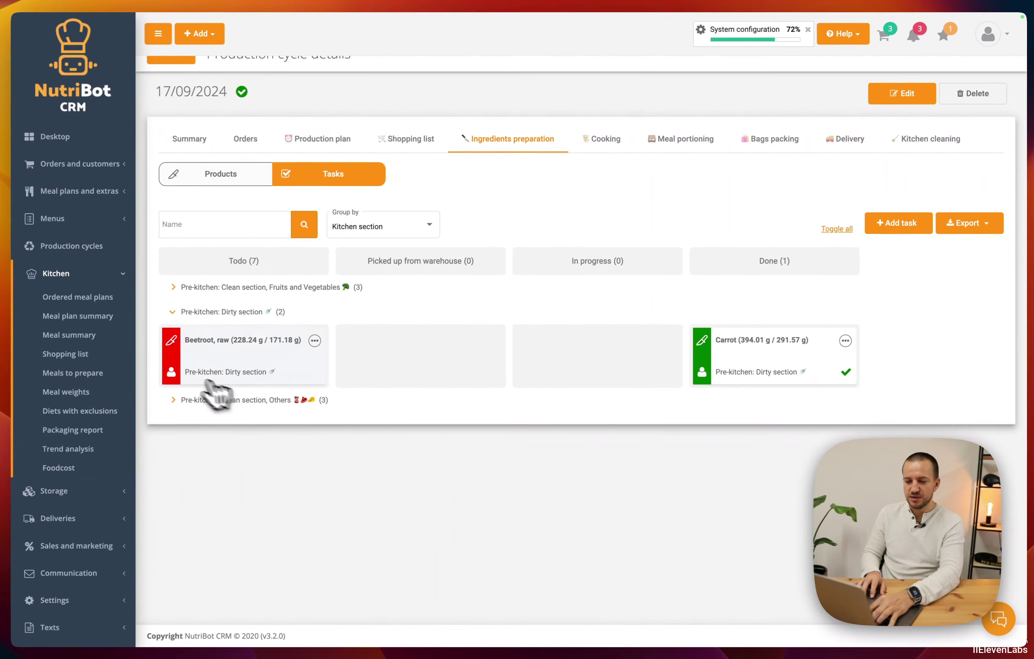
Step: View the description of the Dirty section beetroot task and move the task to "Picked up from warehouse"
left_click(231, 375)
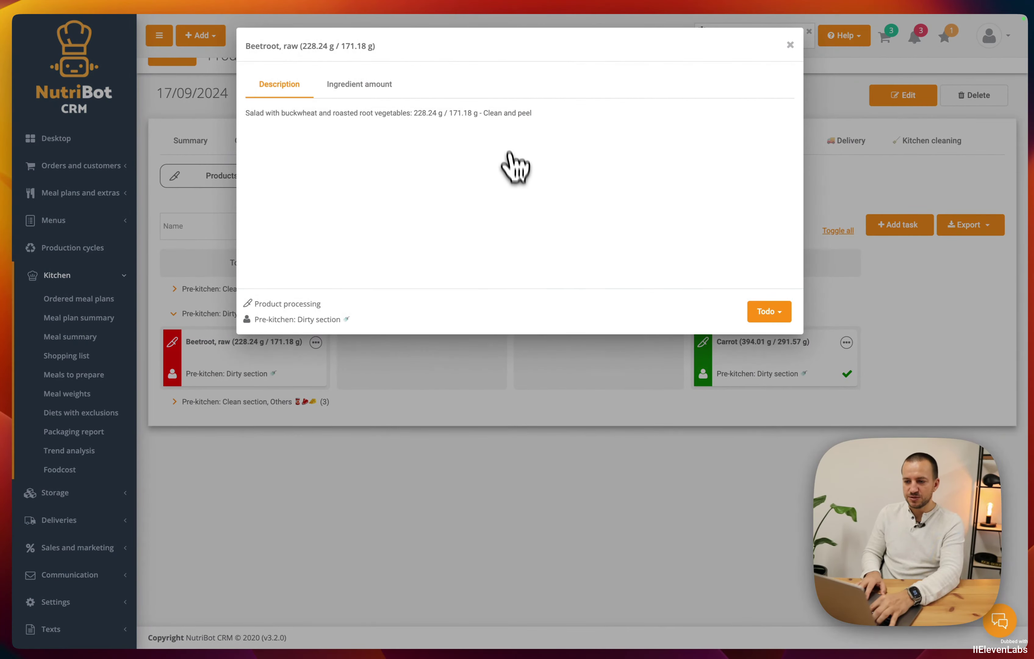
left_click(547, 407)
left_click_drag(296, 379, 408, 379)
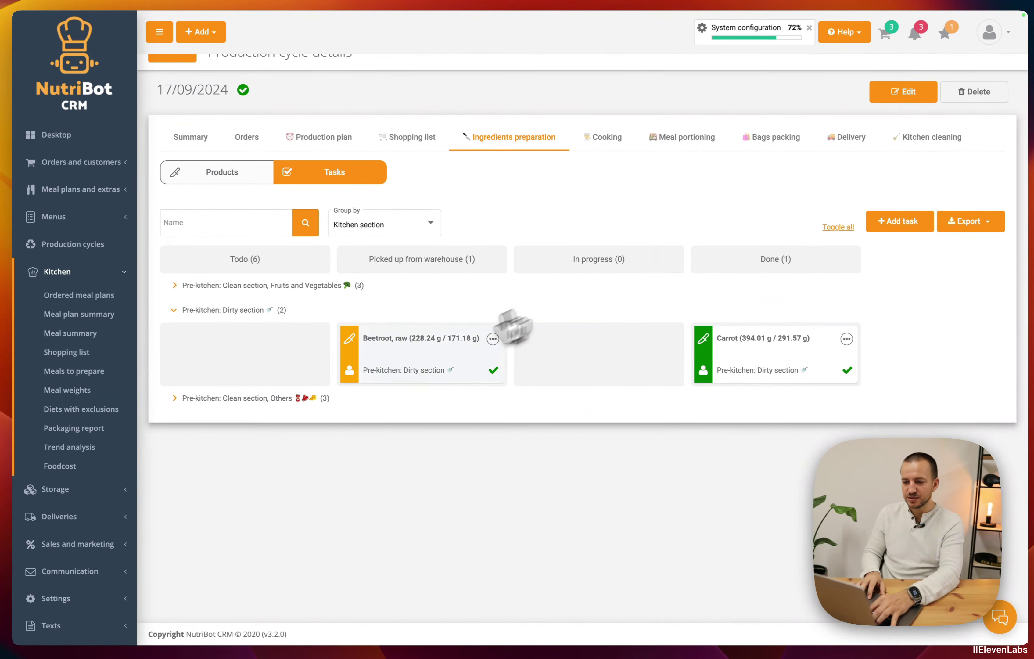
Step: Move the Dirty section beetroot task to "Done", collapse that group and expand "Pre-kitchen: Clean section, Fruits and Vegetables"
left_click_drag(418, 359, 758, 383)
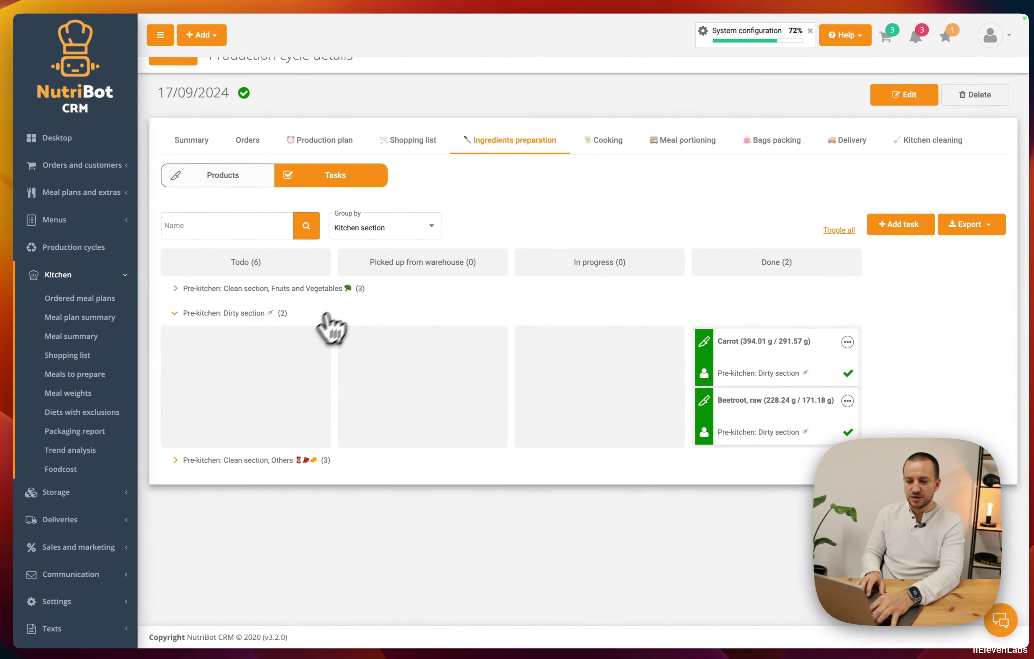
left_click(246, 313)
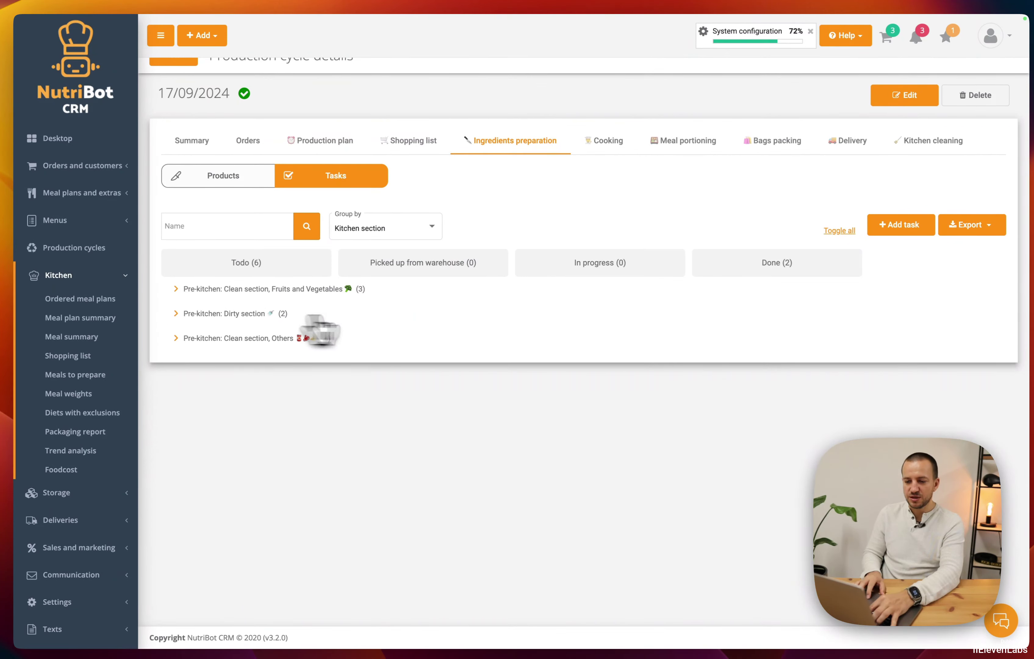
left_click(272, 292)
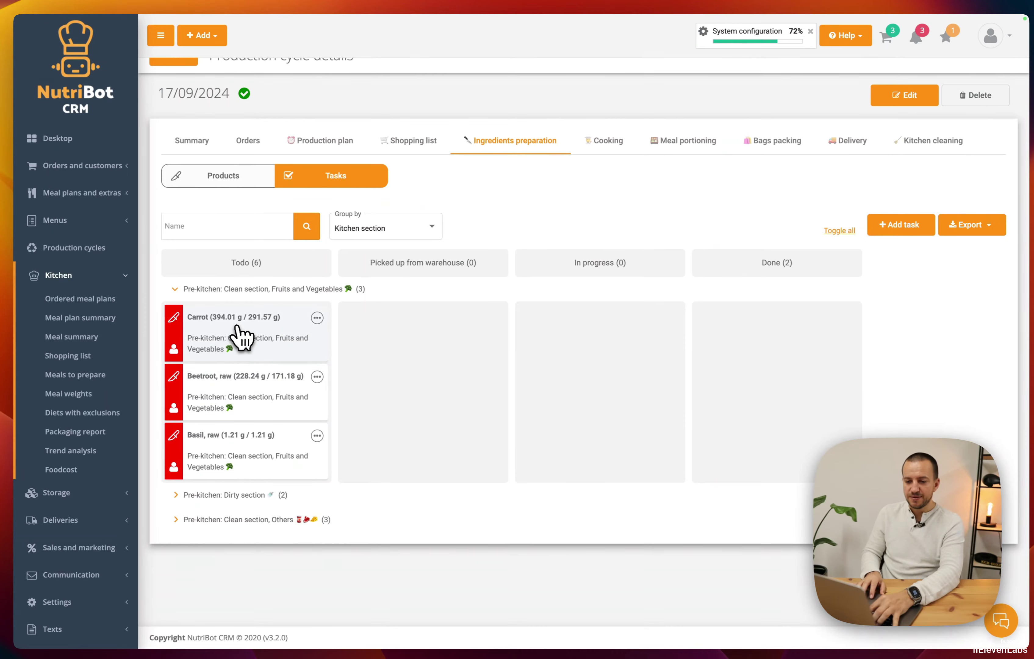
Step: Check the description of the Fruits and Vegetables carrot task, and move the task to "In progress" and on to "Done"
left_click(242, 338)
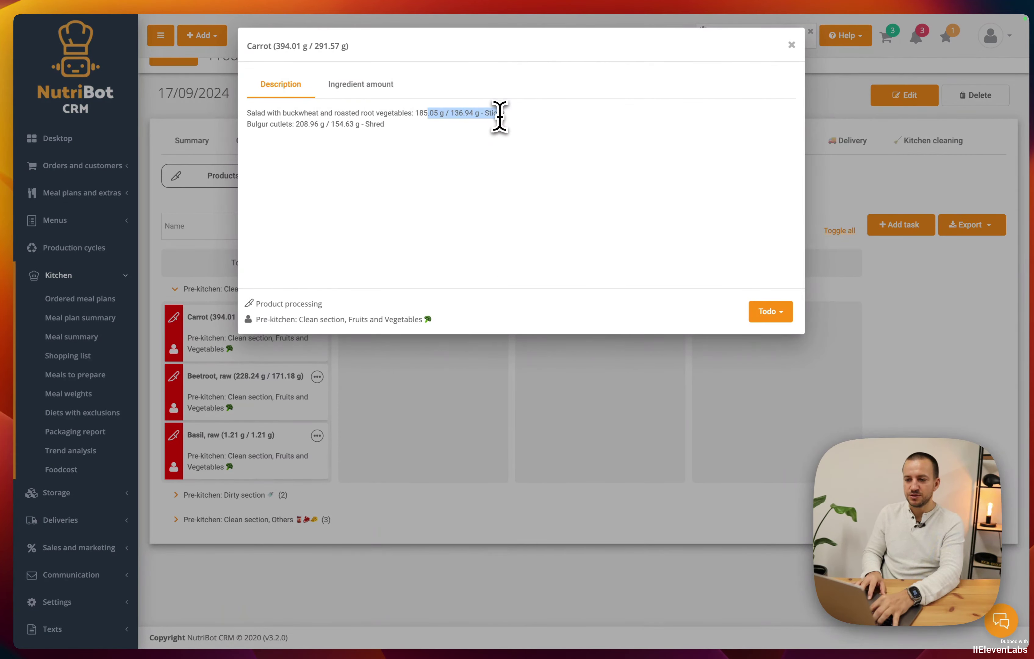
left_click(370, 138)
left_click_drag(305, 125, 390, 130)
left_click(433, 131)
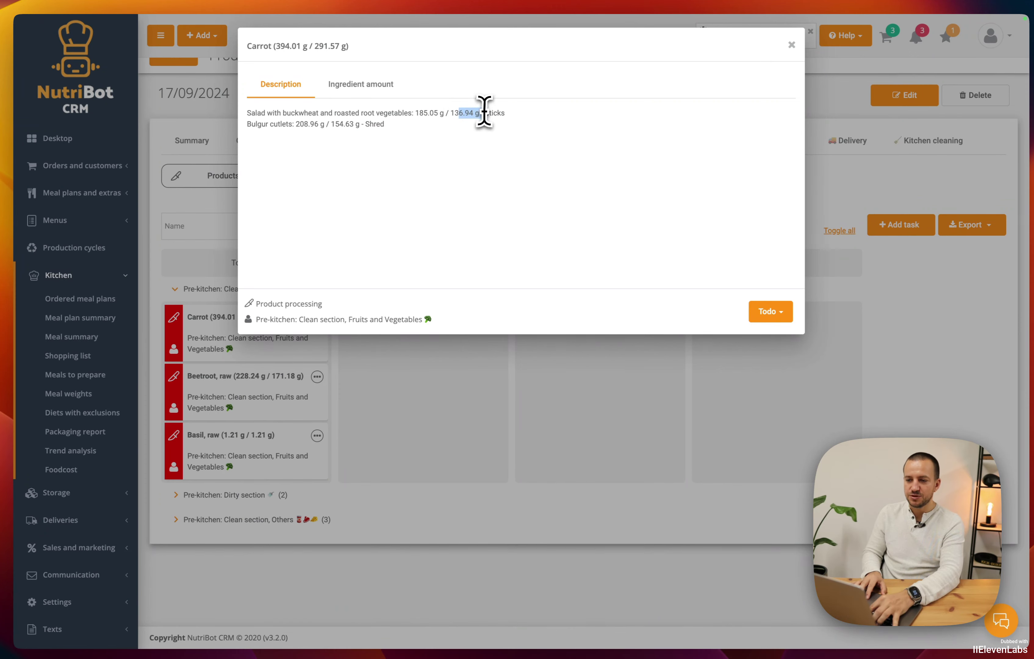
left_click(504, 347)
left_click_drag(320, 355, 591, 328)
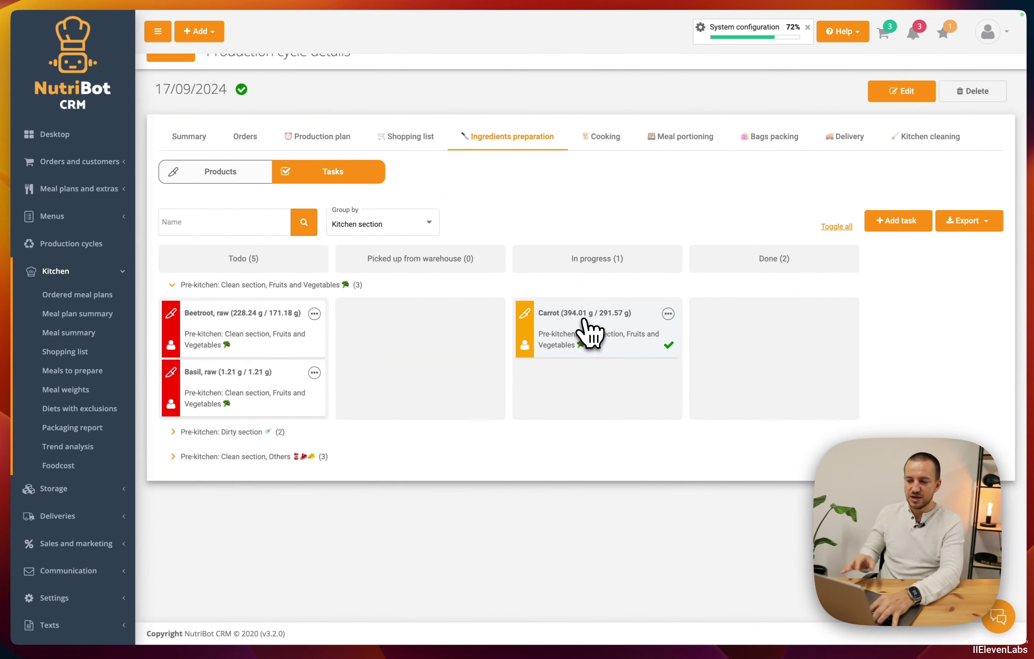
left_click_drag(589, 333, 726, 327)
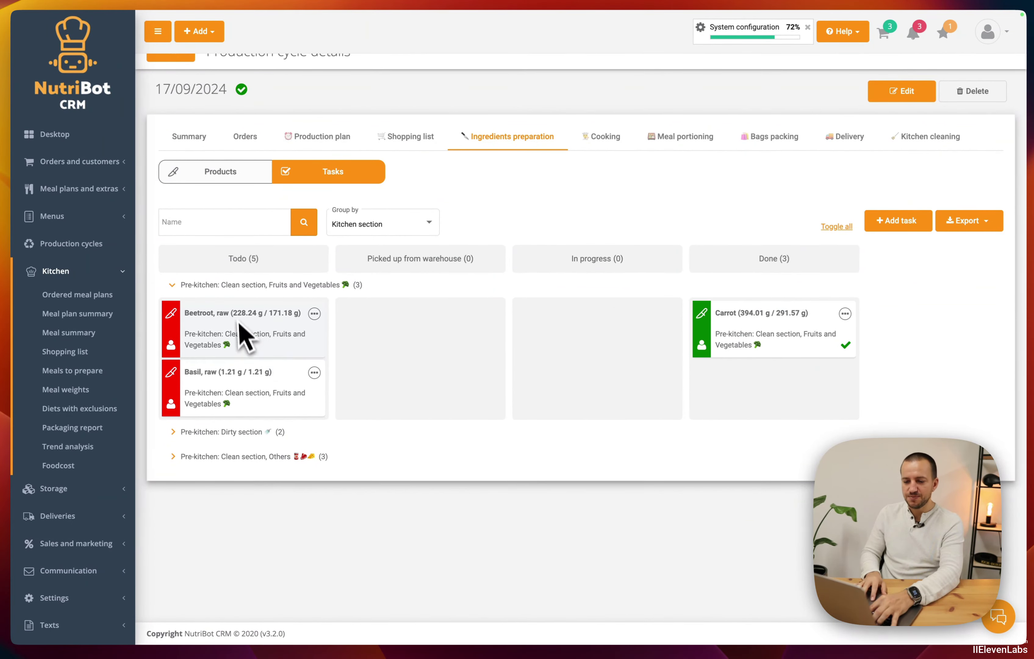
Step: Expand the "Pre-kitchen: Clean section, Others" group and look through its tasks
left_click(239, 457)
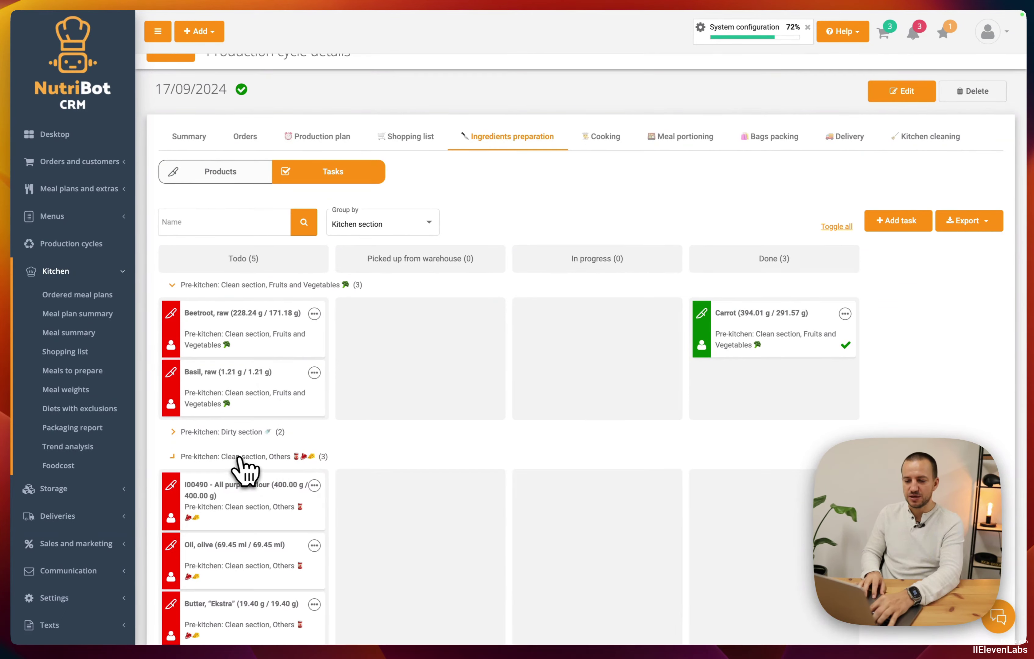
scroll(391, 435, "down", 2)
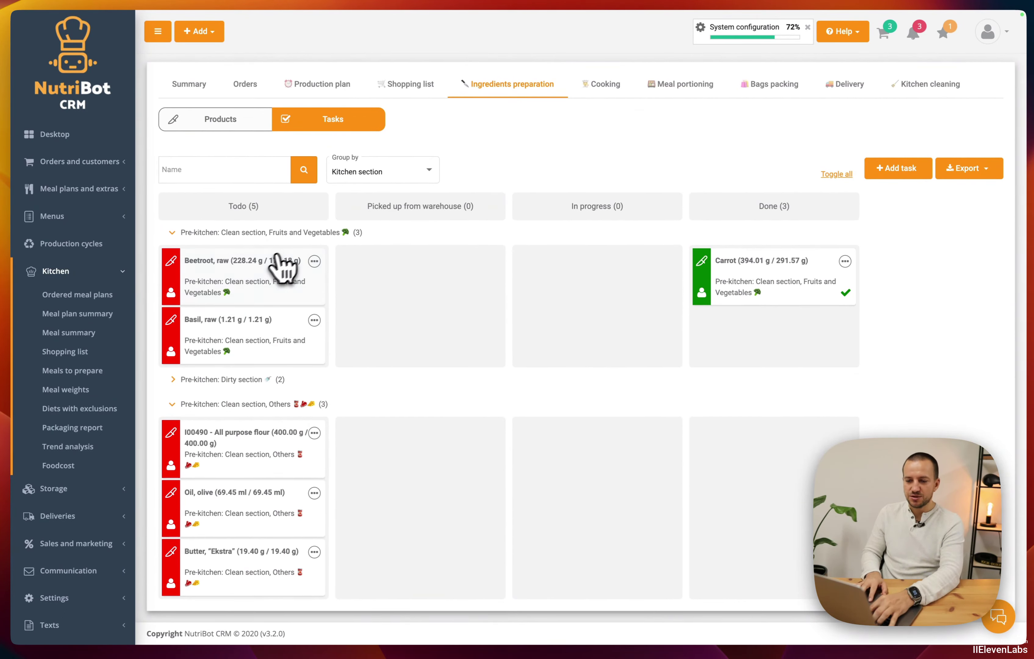
scroll(446, 284, "up", 2)
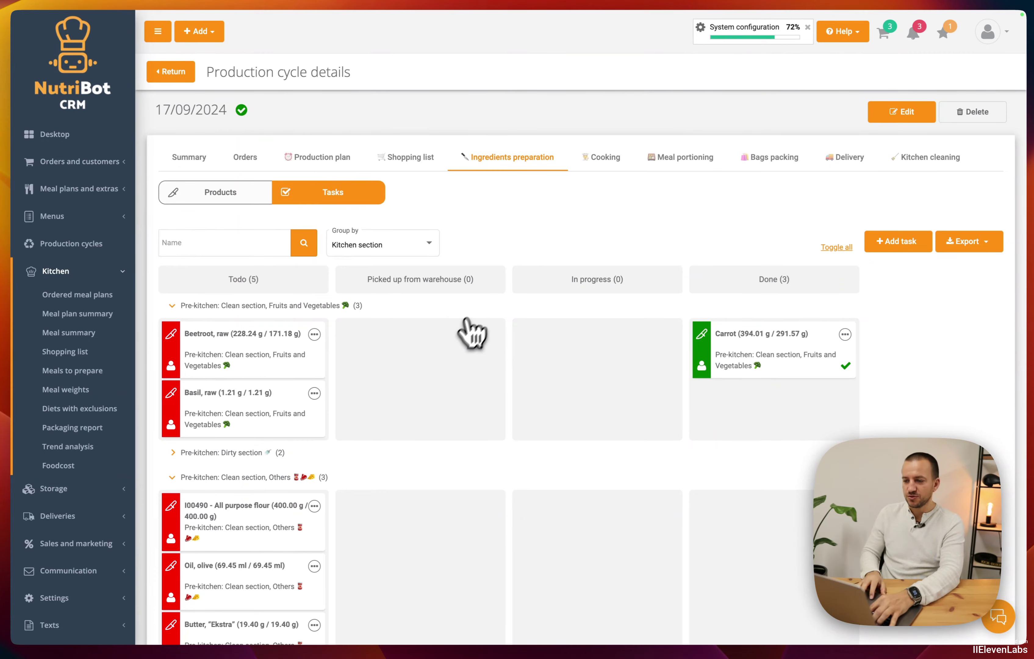
Step: Open the Cooking stage and create a cooking task for Bulgur cutlets in the "Kitchen: Savory" section
left_click(607, 157)
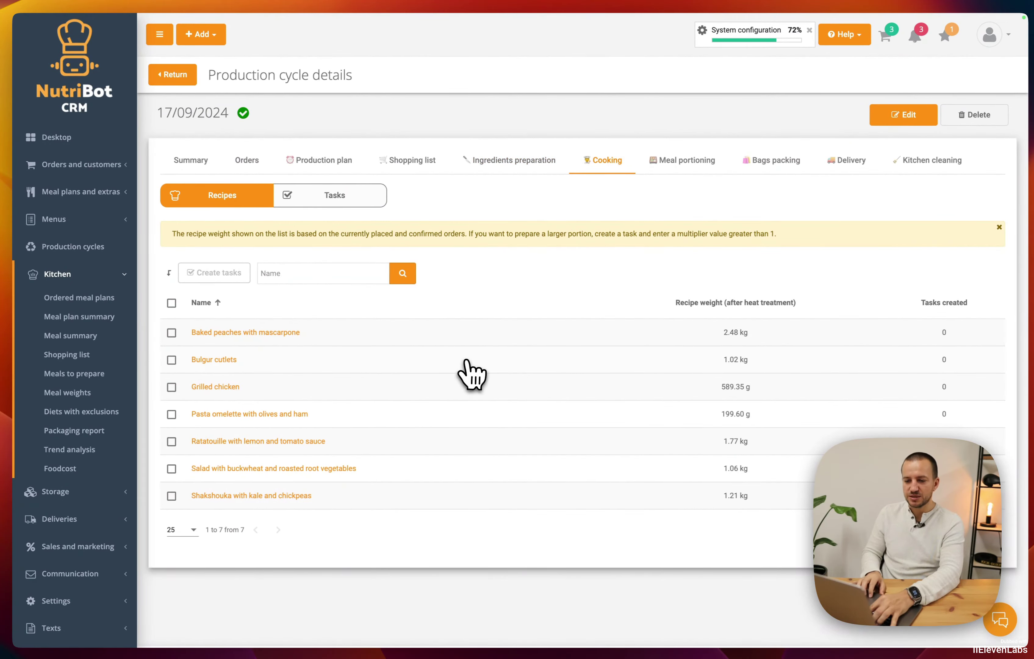
scroll(472, 374, "down", 1)
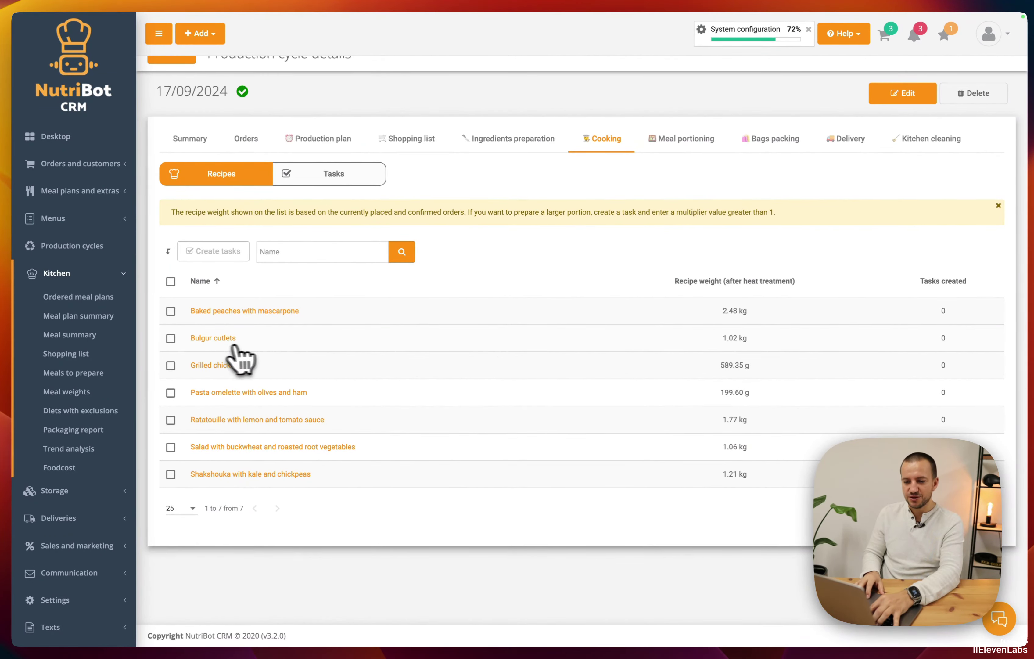
left_click(215, 339)
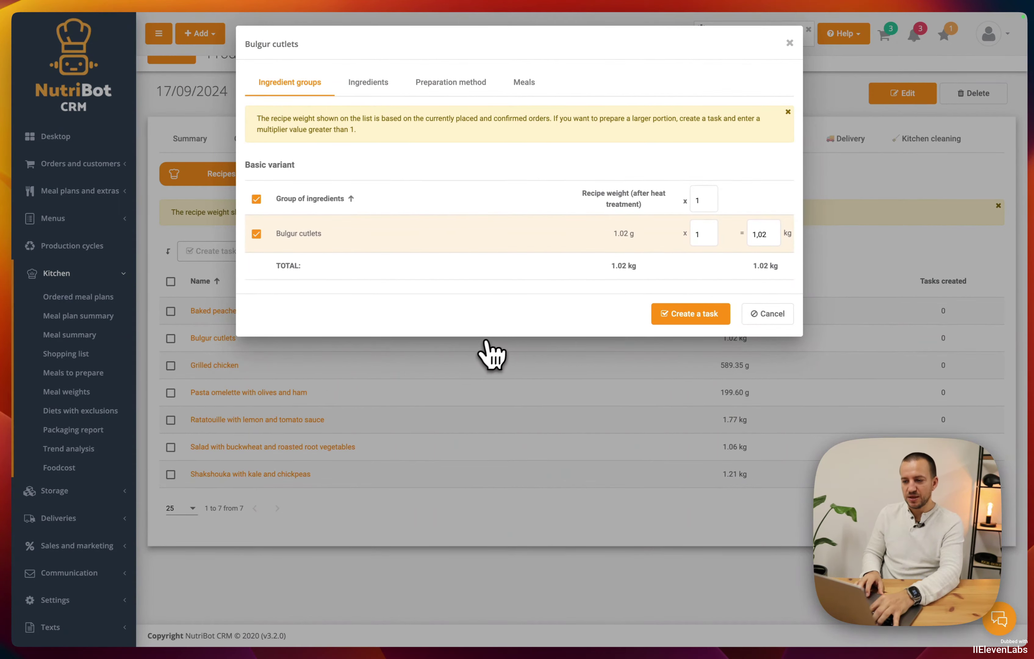
left_click(686, 314)
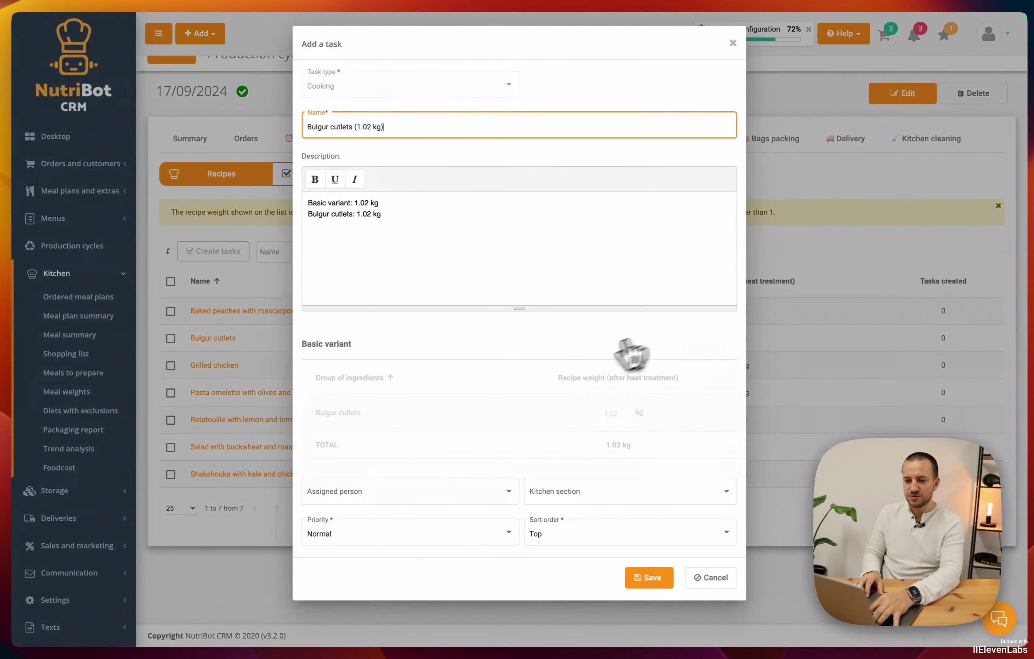
scroll(440, 300, "down", 1)
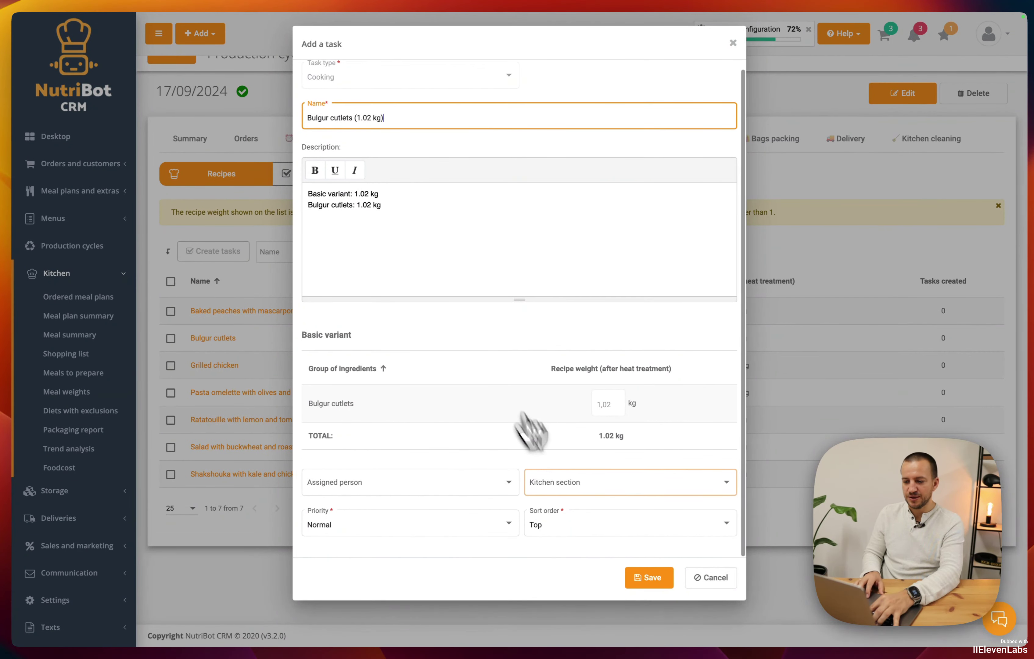
left_click(561, 483)
scroll(600, 528, "down", 2)
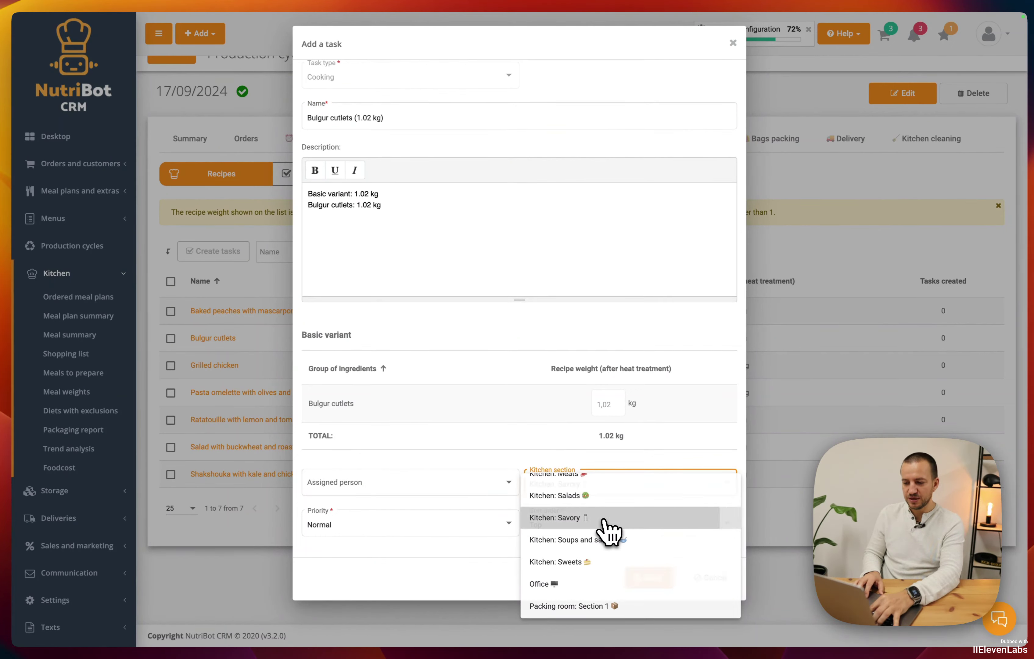
left_click(606, 524)
left_click(664, 582)
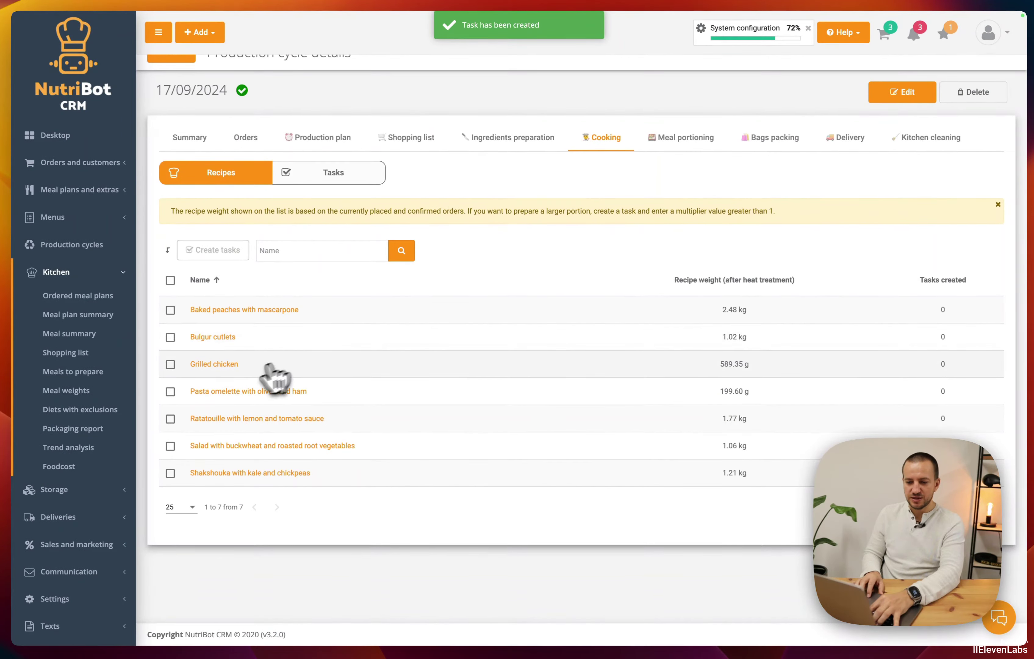
Step: Create a cooking task for the Grilled chicken recipe and assign it to the "Kitchen: Meats" section
left_click(219, 364)
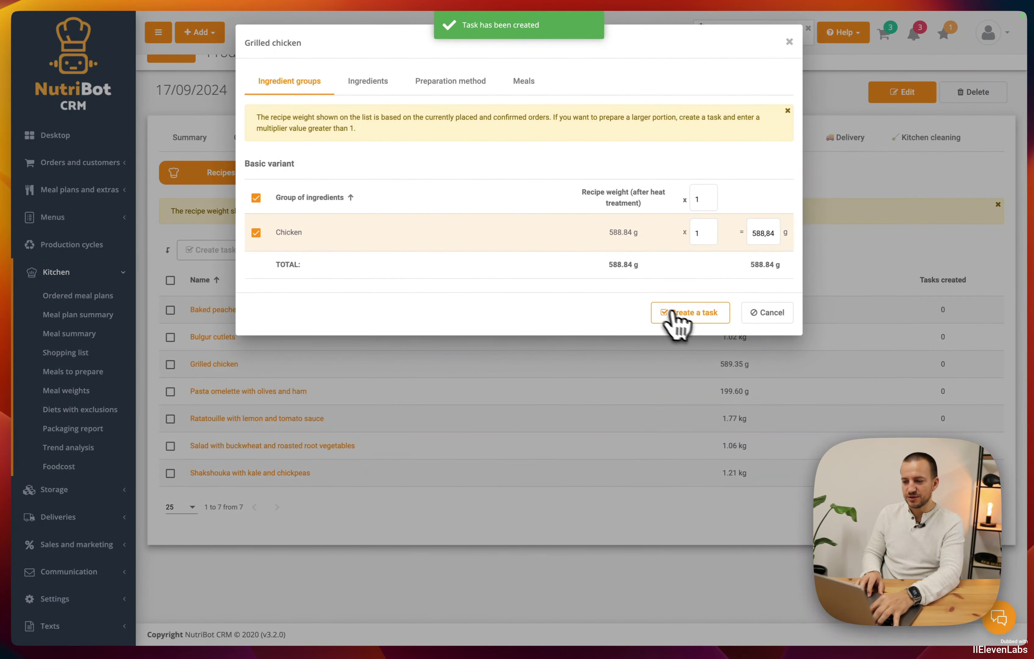
left_click(677, 324)
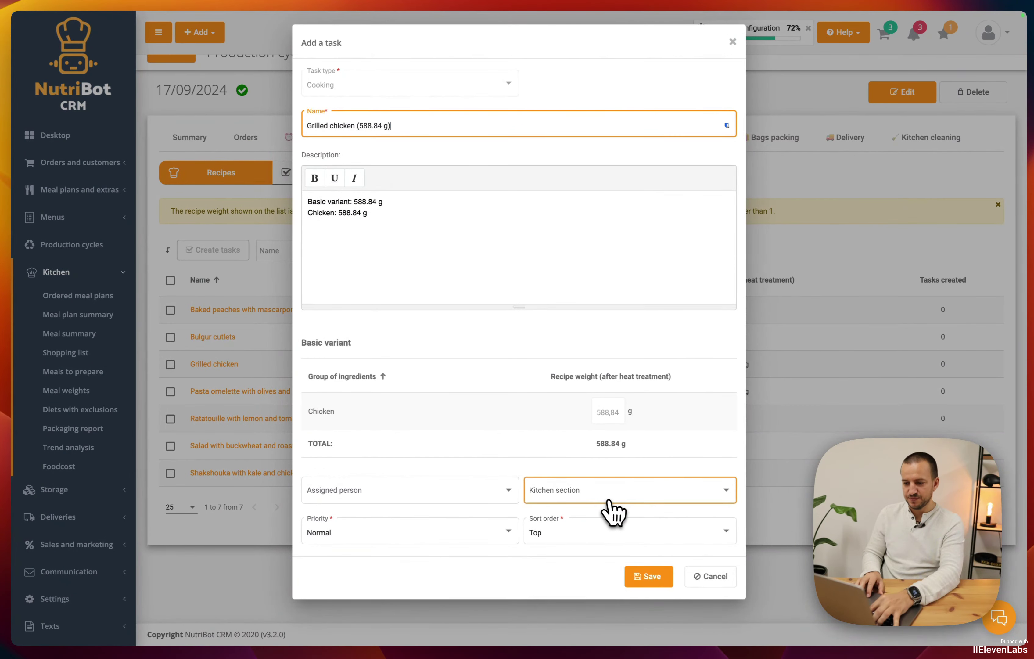
left_click(616, 496)
left_click(623, 539)
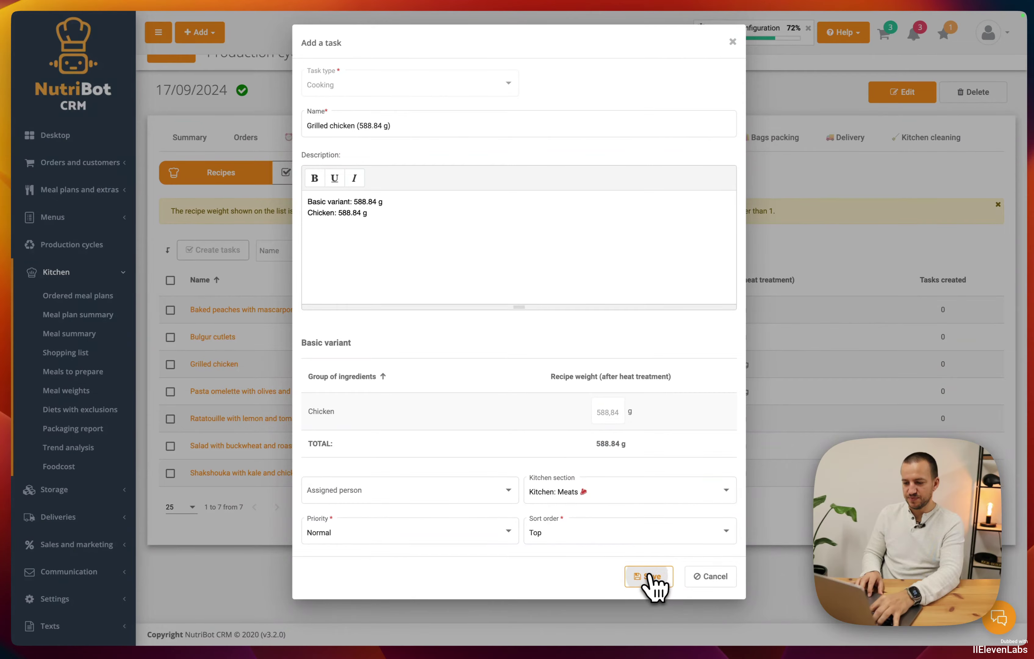
left_click(652, 580)
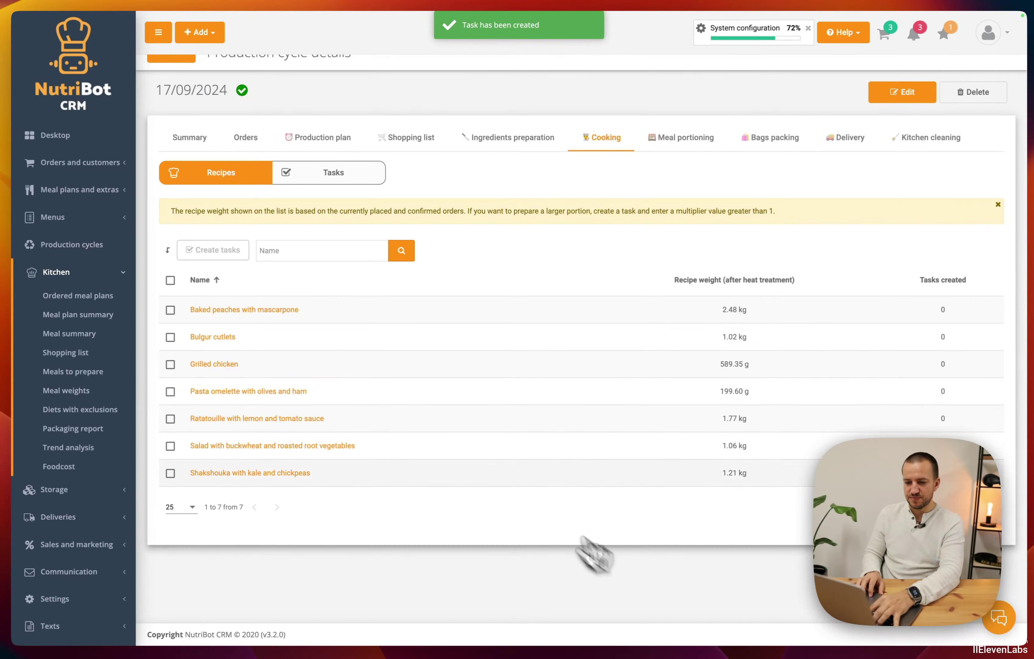
Step: Create a cooking task for Pasta omelette with olives and ham in the "Kitchen: Savory" section
left_click(232, 392)
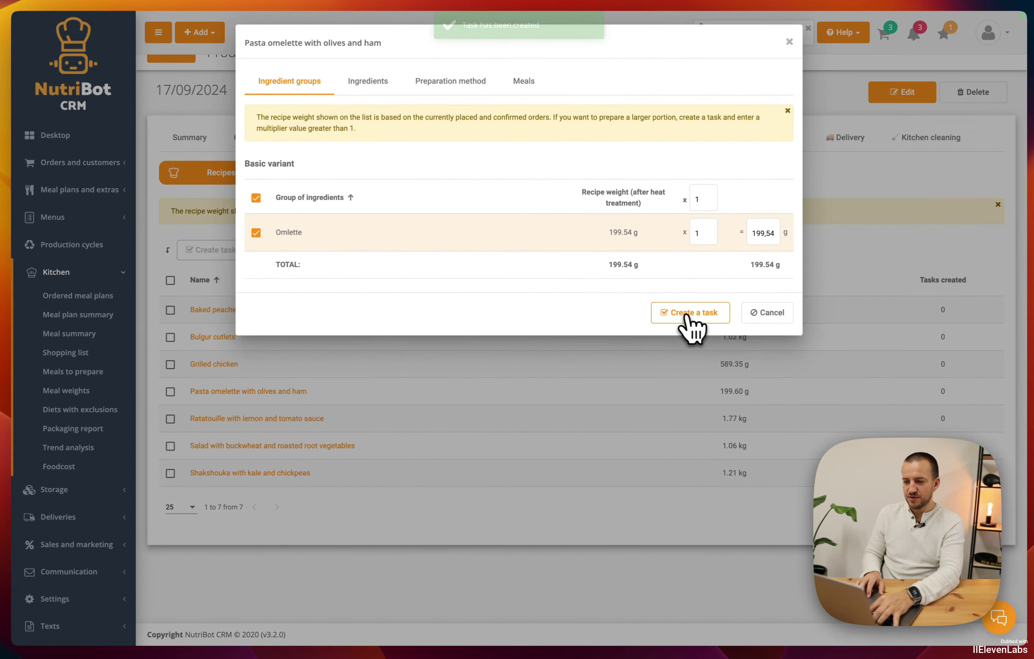
left_click(687, 314)
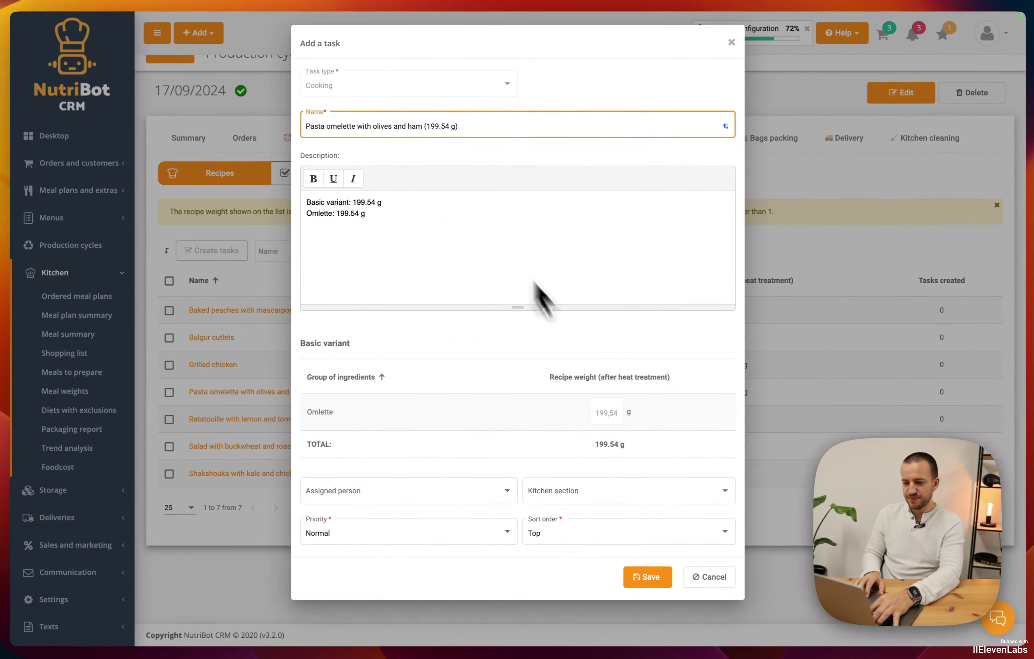
left_click(612, 492)
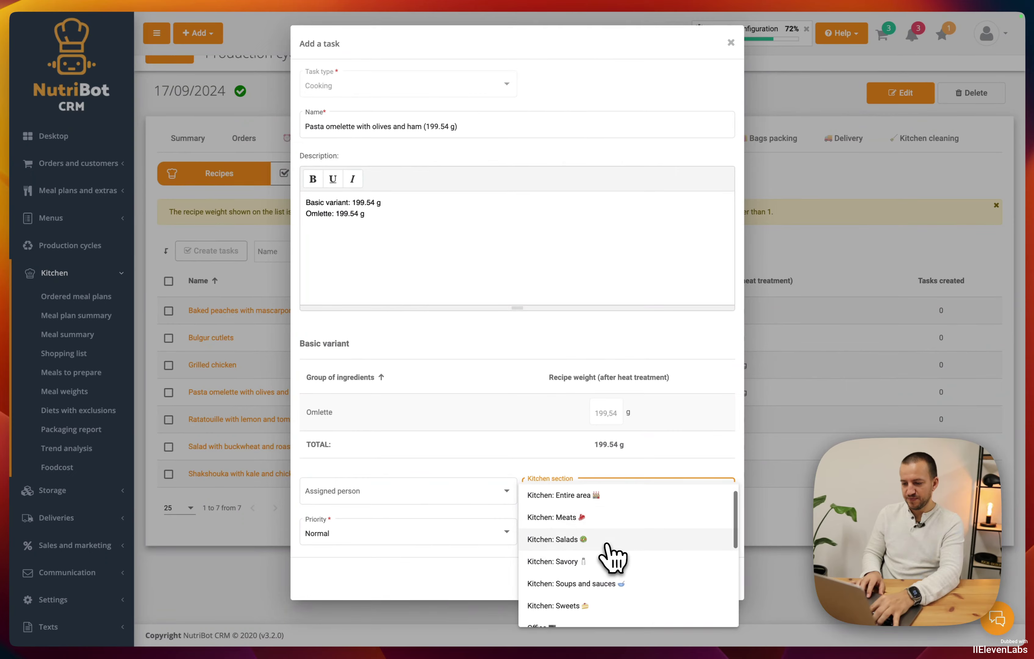
left_click(611, 563)
left_click(652, 577)
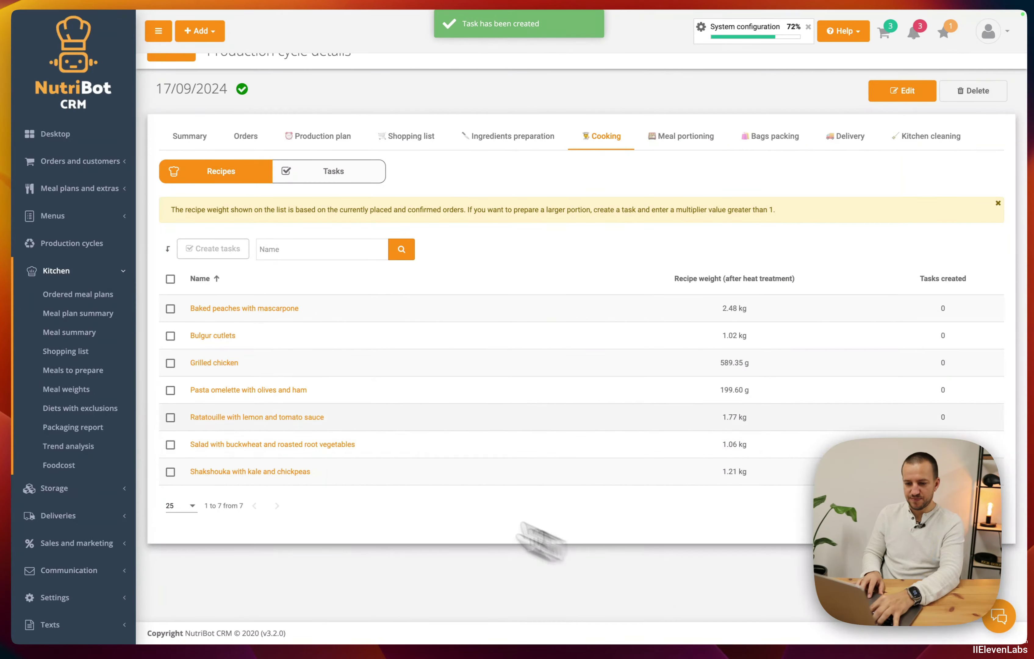
Step: Create a cooking task for Salad with buckwheat and roasted root vegetables, covering all ingredient groups, in the "Kitchen: Salads" section
left_click(278, 445)
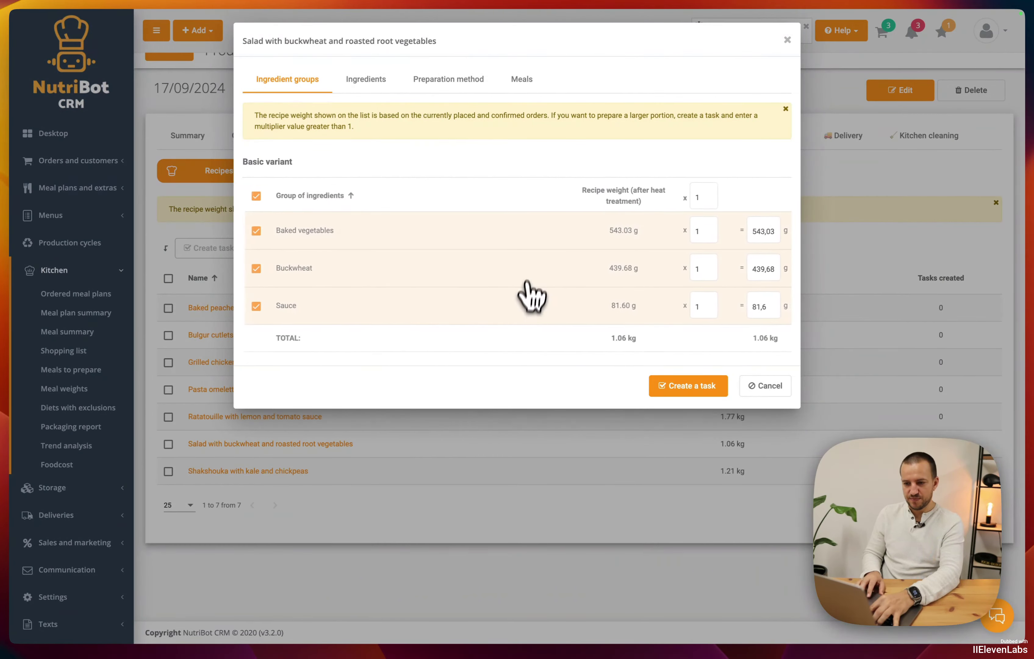
left_click(695, 388)
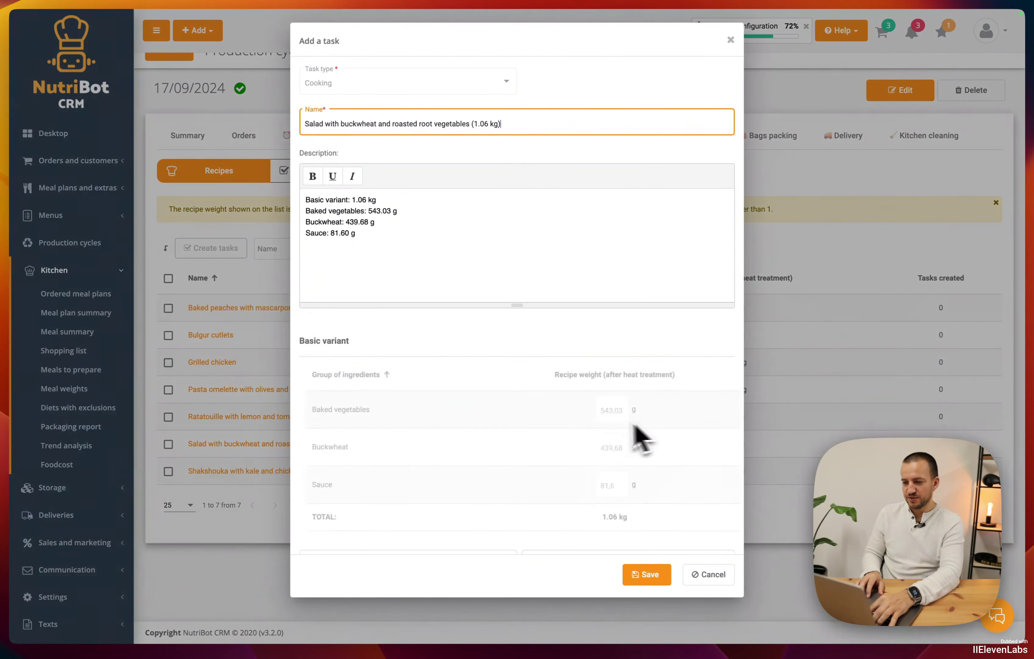
scroll(644, 478, "down", 2)
left_click(594, 478)
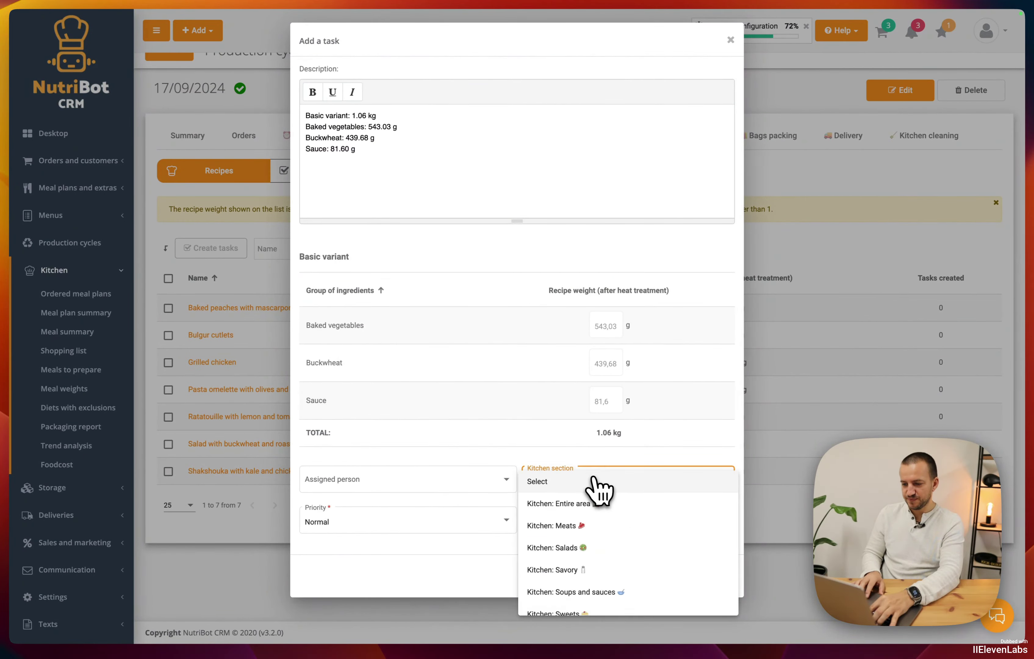
left_click(566, 548)
left_click(647, 575)
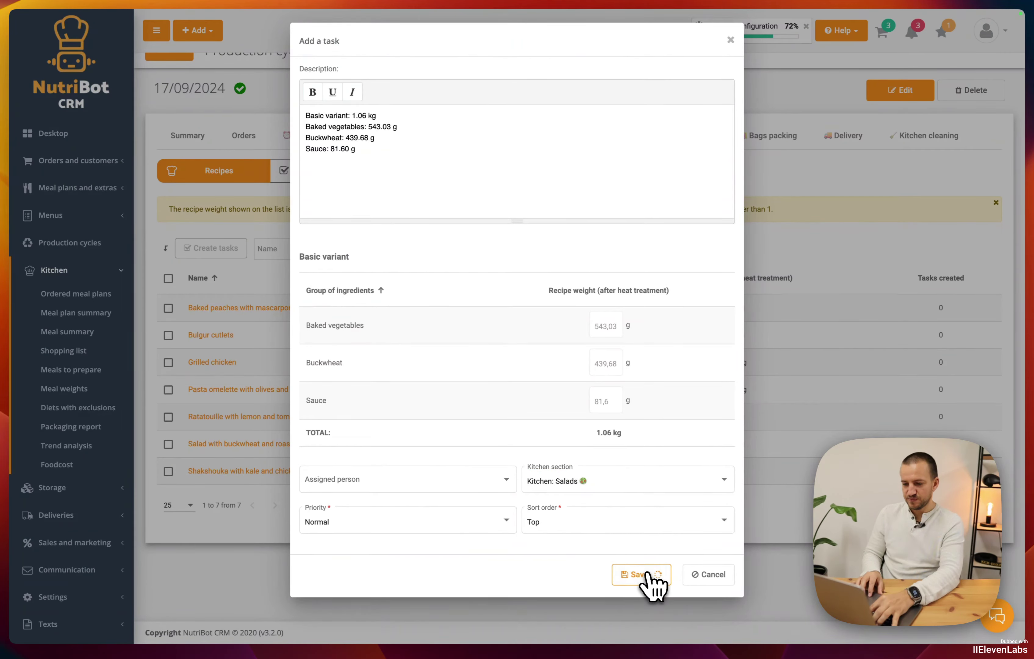
Step: In the Baked peaches with mascarpone recipe, keep only the Peach ingredient group selected and set its weight to 2 kg
left_click(235, 307)
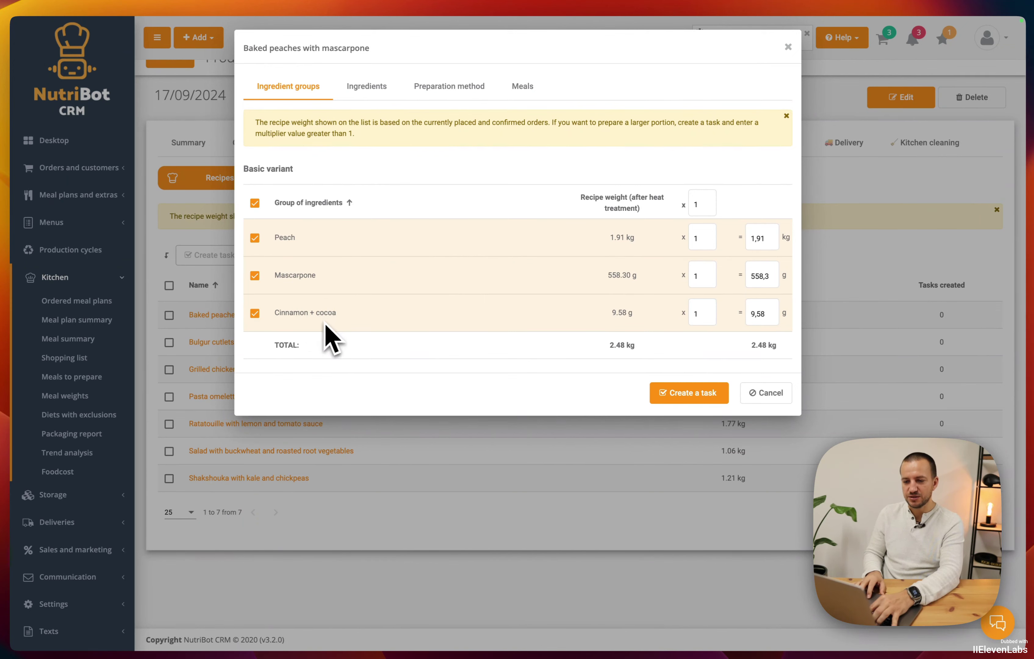
left_click(255, 276)
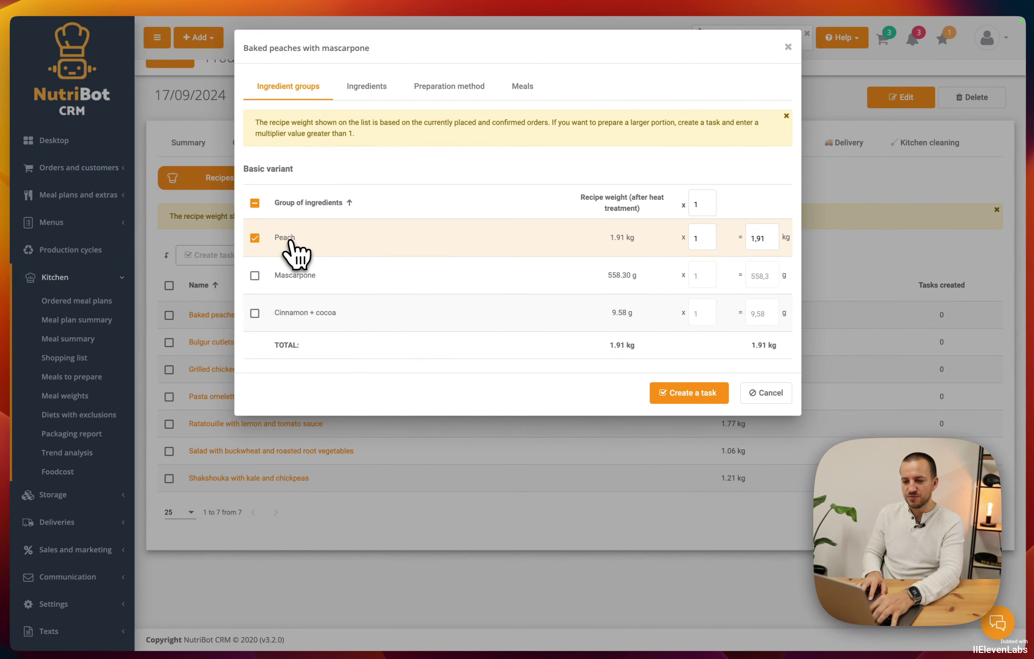
left_click(756, 243)
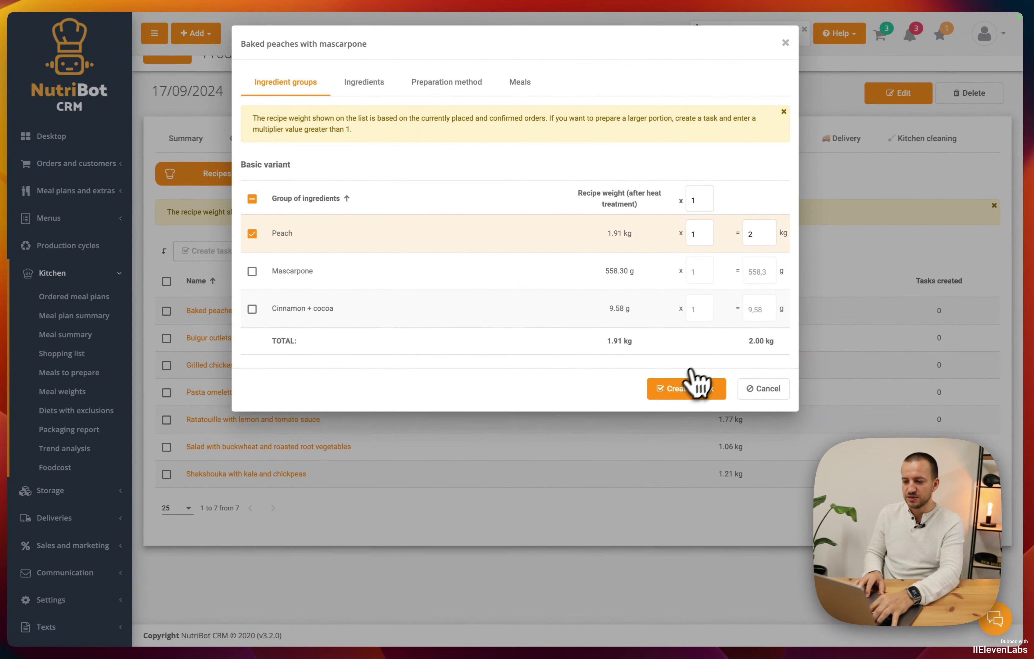
Step: Create the 2 kg Peach cooking task for Baked peaches with mascarpone and assign it to the "Kitchen: Sweets" section
left_click(694, 388)
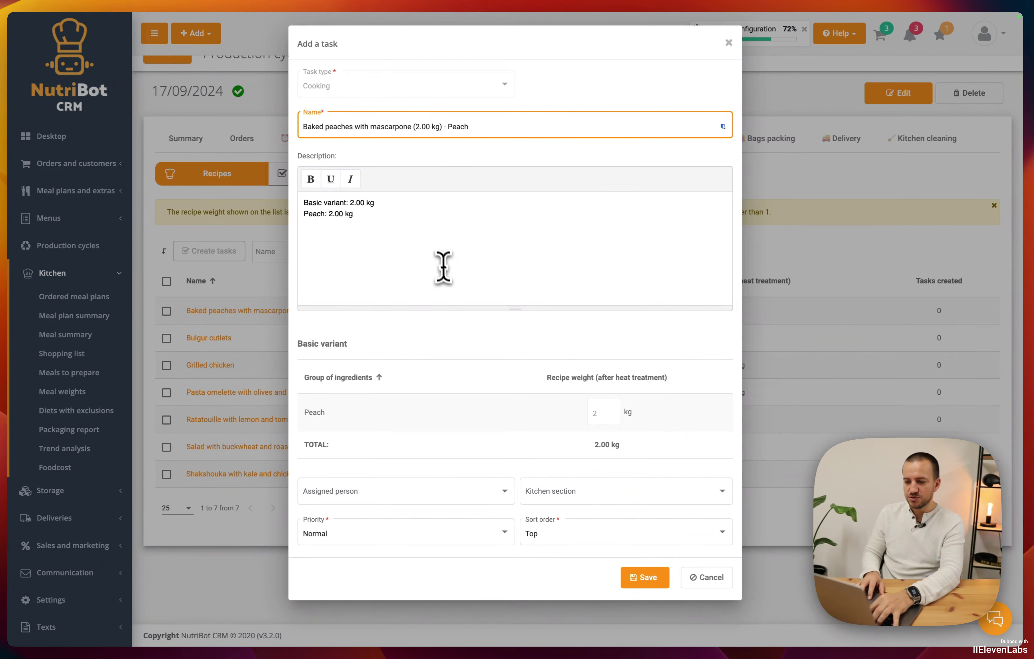
scroll(528, 307, "down", 1)
left_click(617, 483)
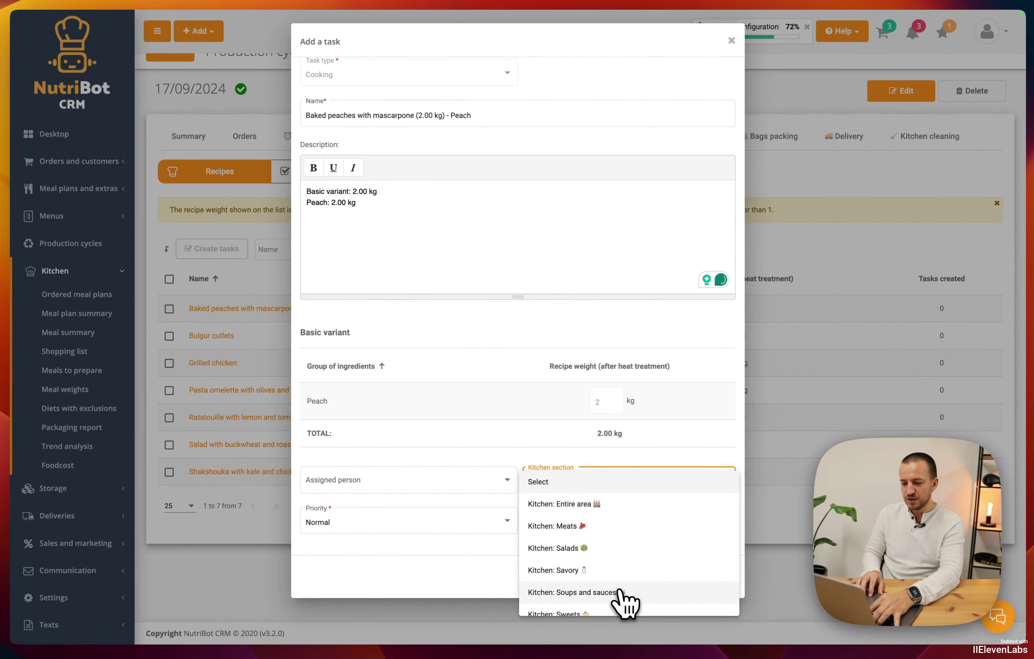
scroll(622, 604, "down", 2)
left_click(624, 604)
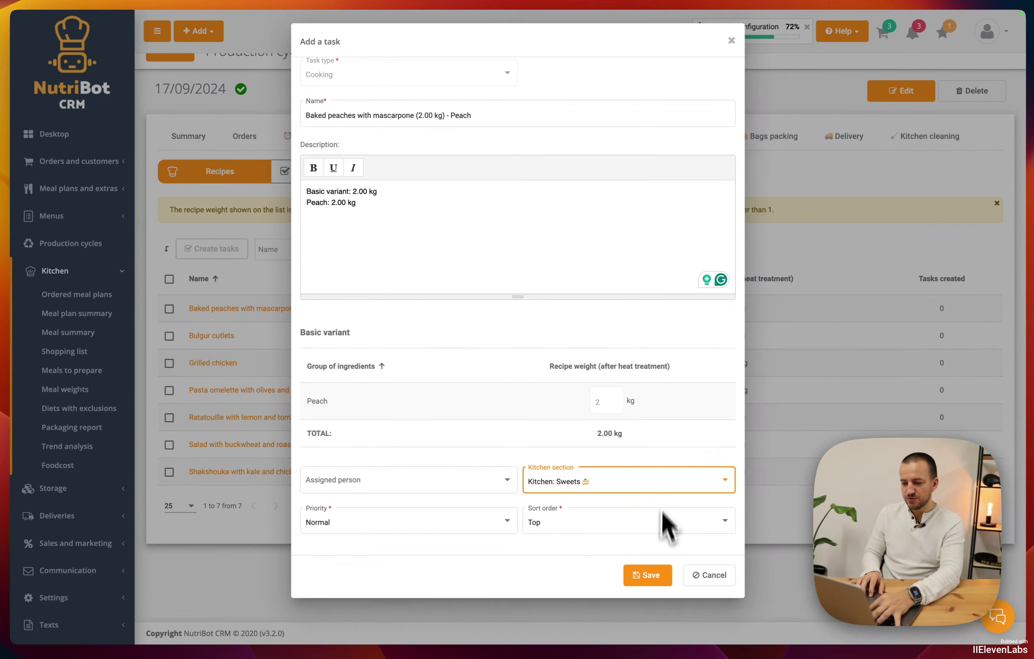
left_click(649, 574)
Step: Create a Baked peaches cooking task for the Mascarpone and Cinnamon + cocoa groups, ending its name with "- Mascarpone", in the "Kitchen: Sweets" section
left_click(252, 309)
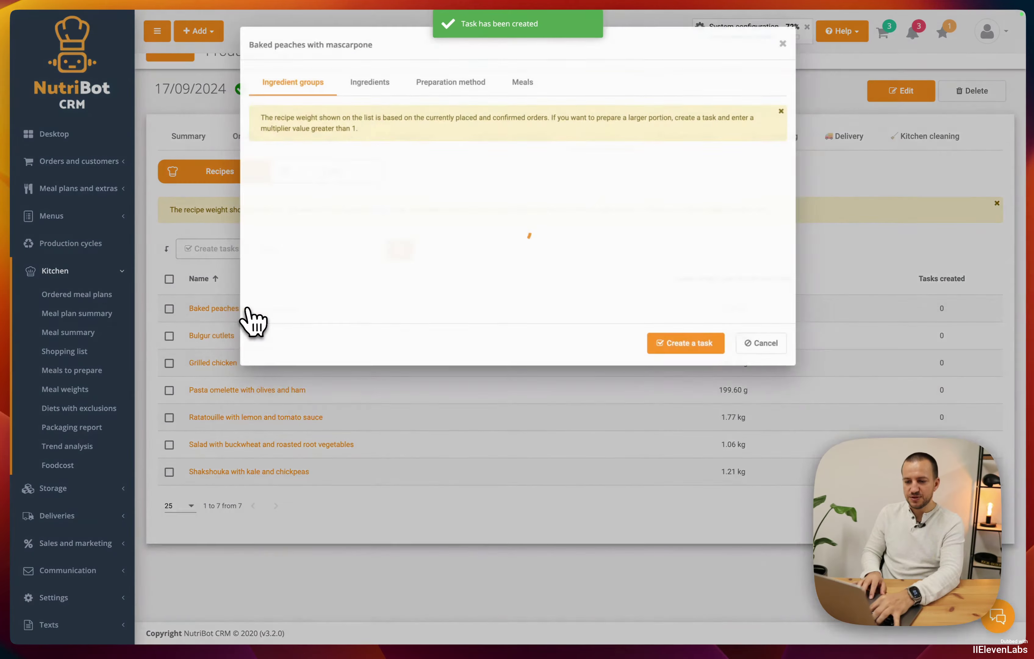
left_click(255, 231)
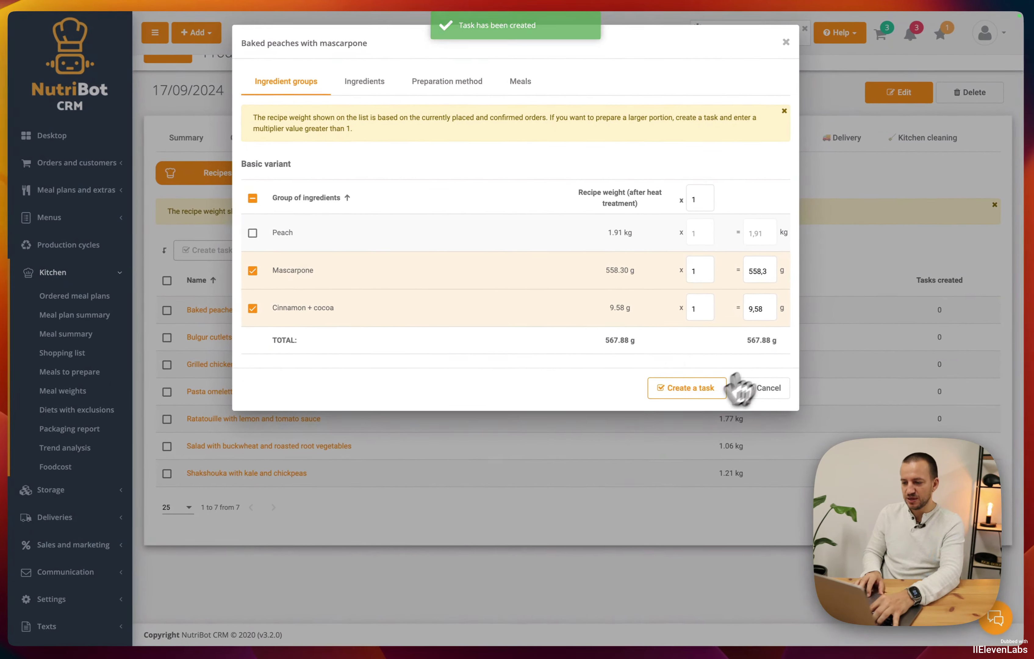
left_click(677, 390)
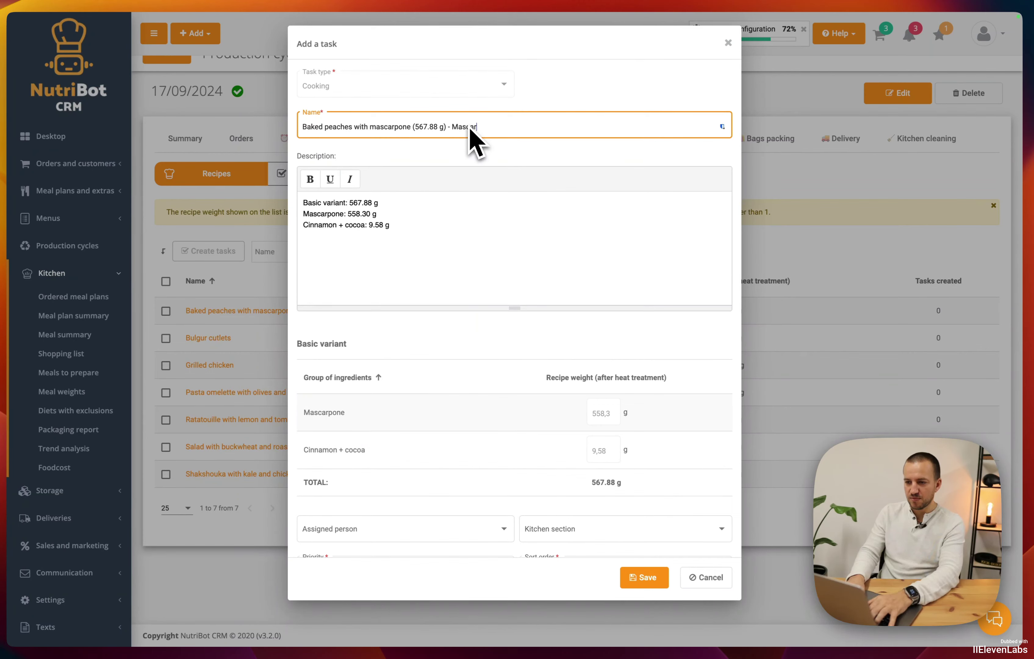
scroll(626, 234, "down", 2)
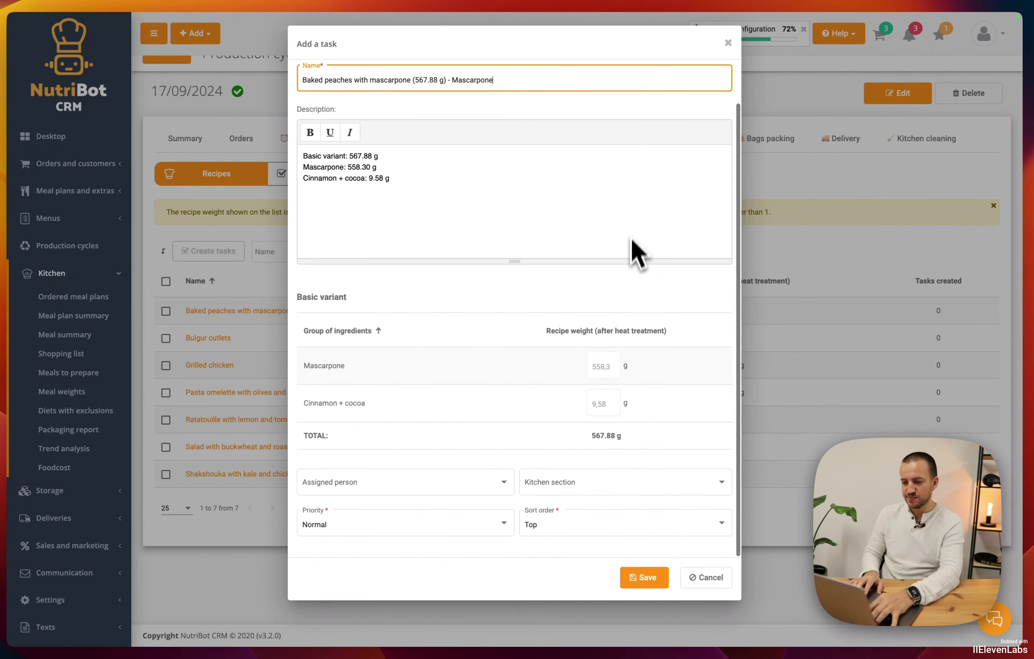
left_click(609, 483)
scroll(630, 539, "down", 2)
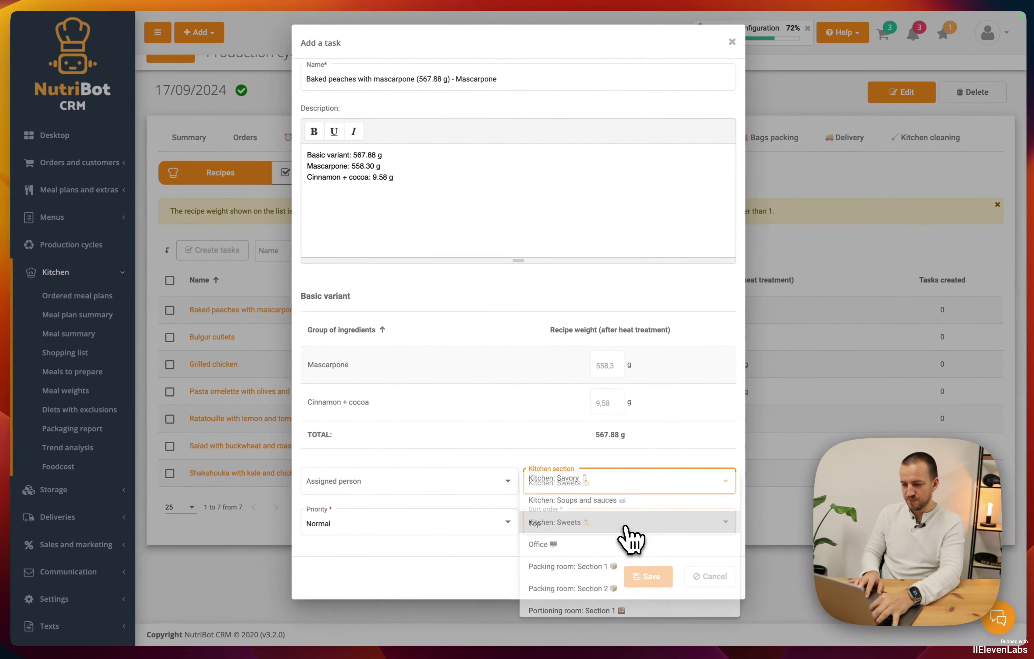
left_click(626, 523)
left_click(665, 579)
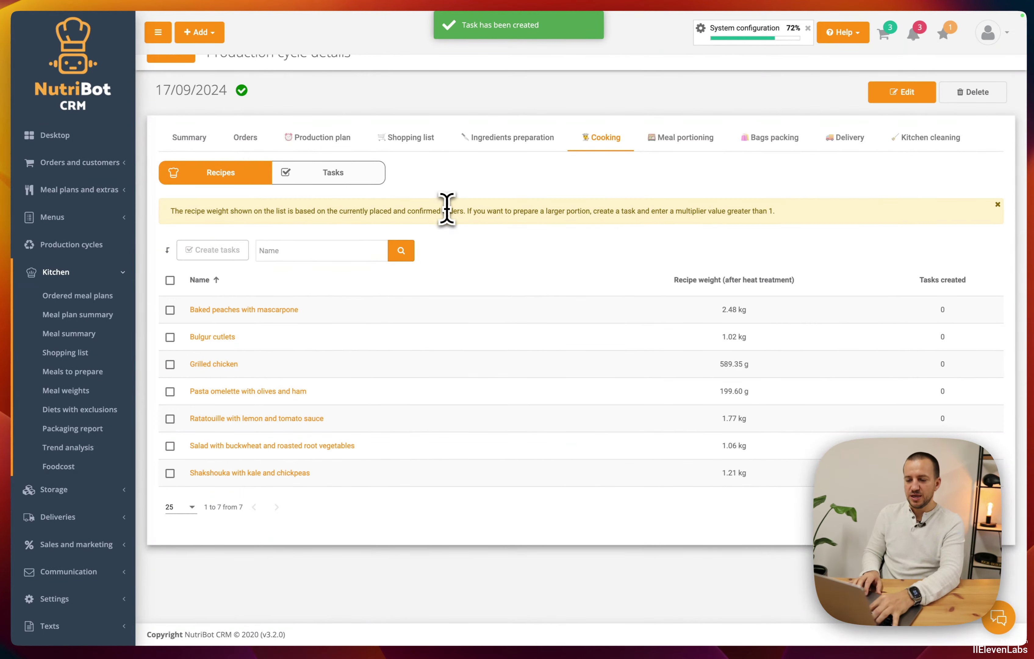
Step: Show the cooking task board and group its tasks by kitchen section
left_click(327, 174)
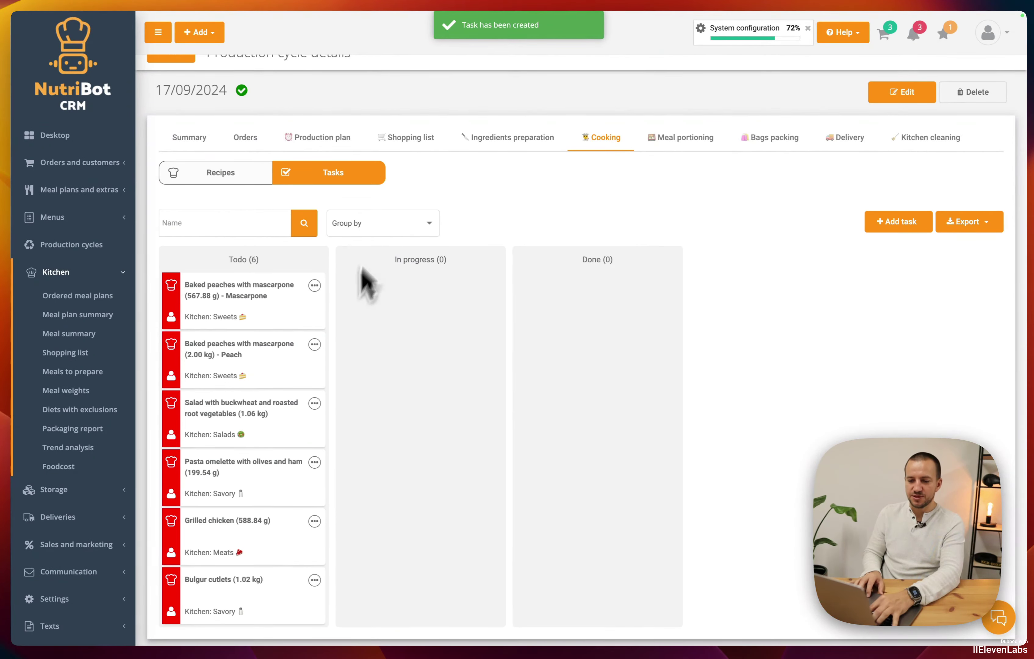
left_click(393, 224)
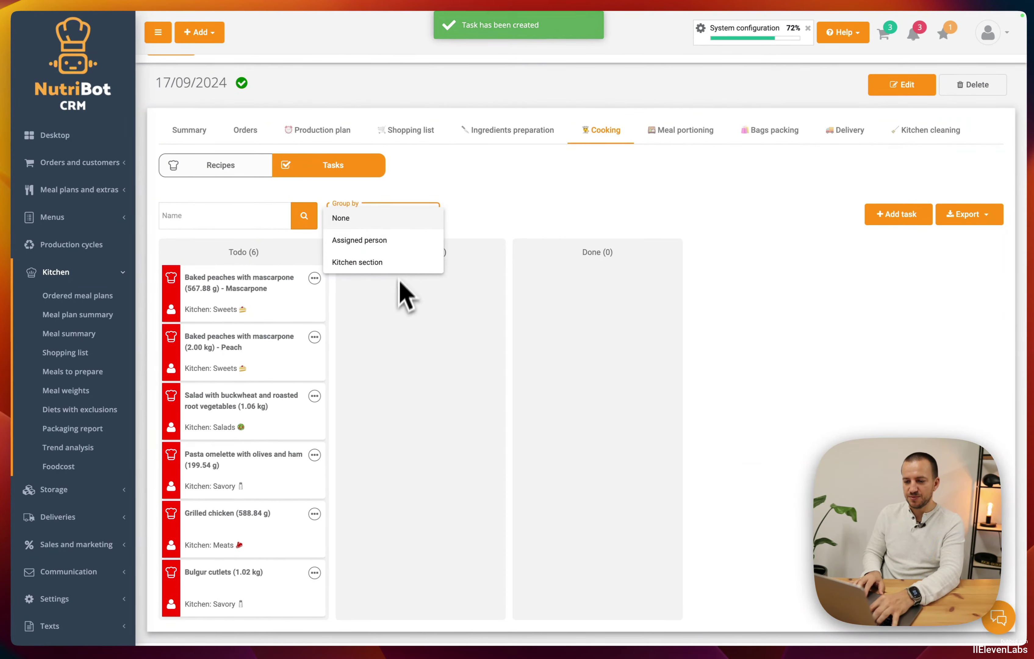
left_click(365, 262)
scroll(439, 367, "down", 2)
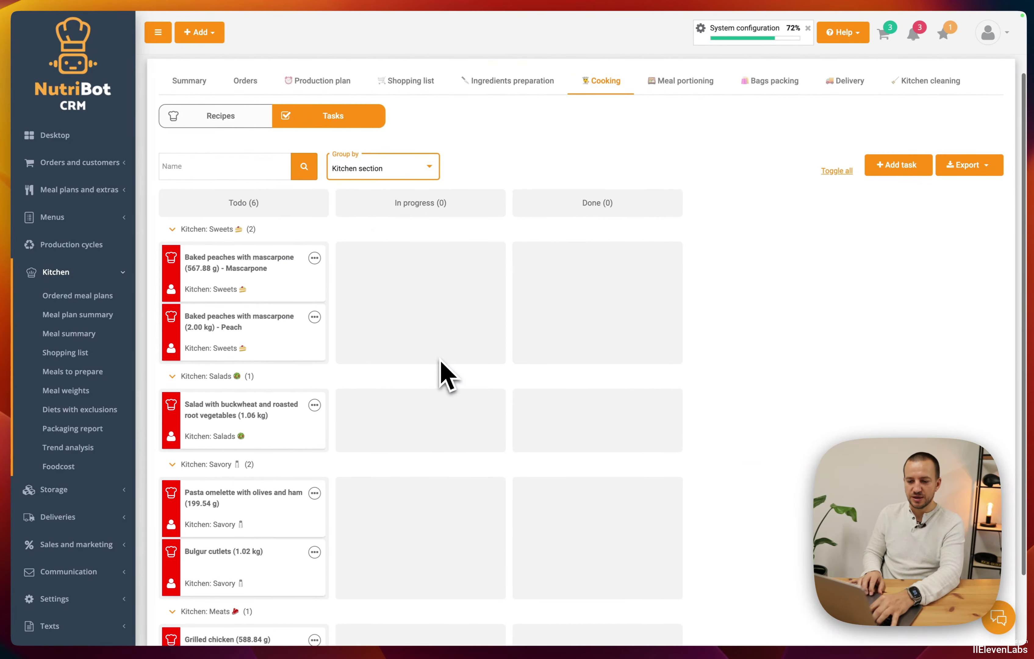
Step: Review the details of the Baked peaches Mascarpone cooking task and save 600 g as the obtained weight of the Mascarpone group
left_click(300, 256)
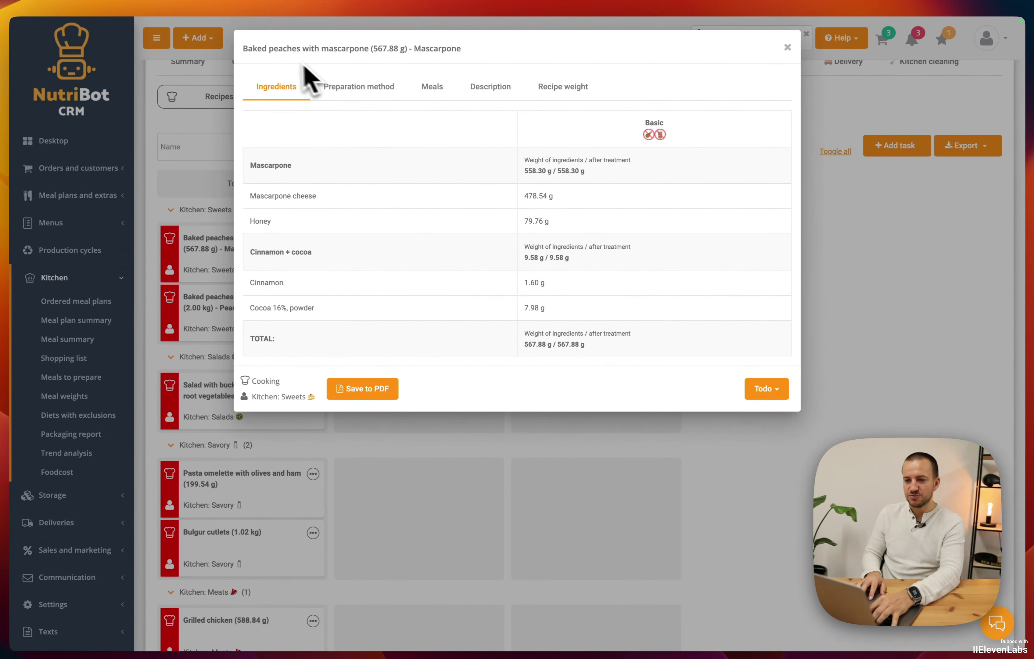
left_click(382, 88)
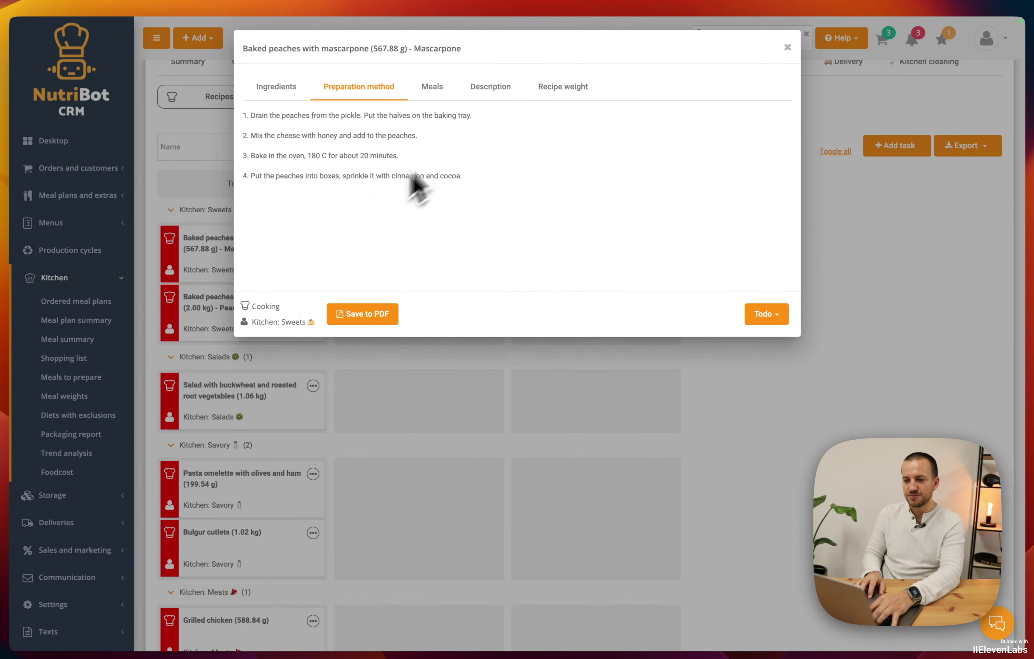
left_click(437, 105)
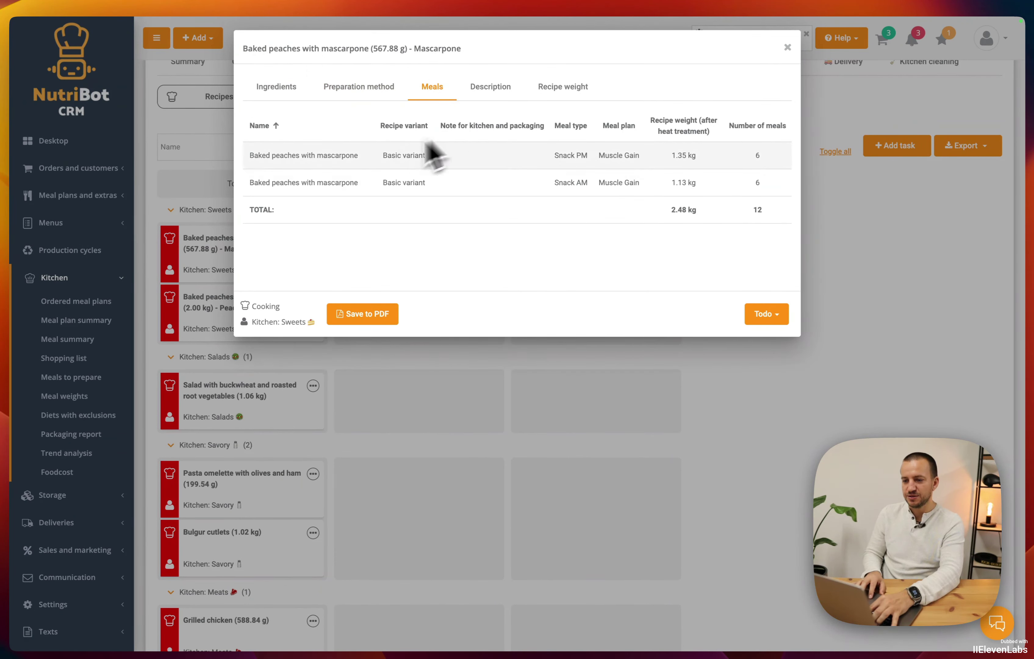
left_click(491, 89)
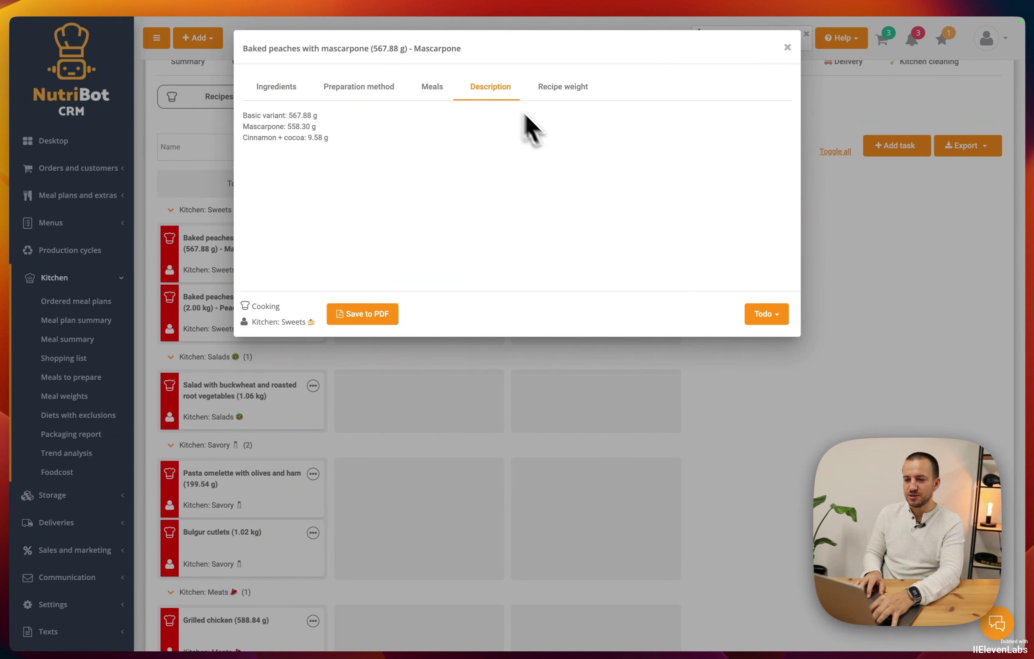
left_click(563, 89)
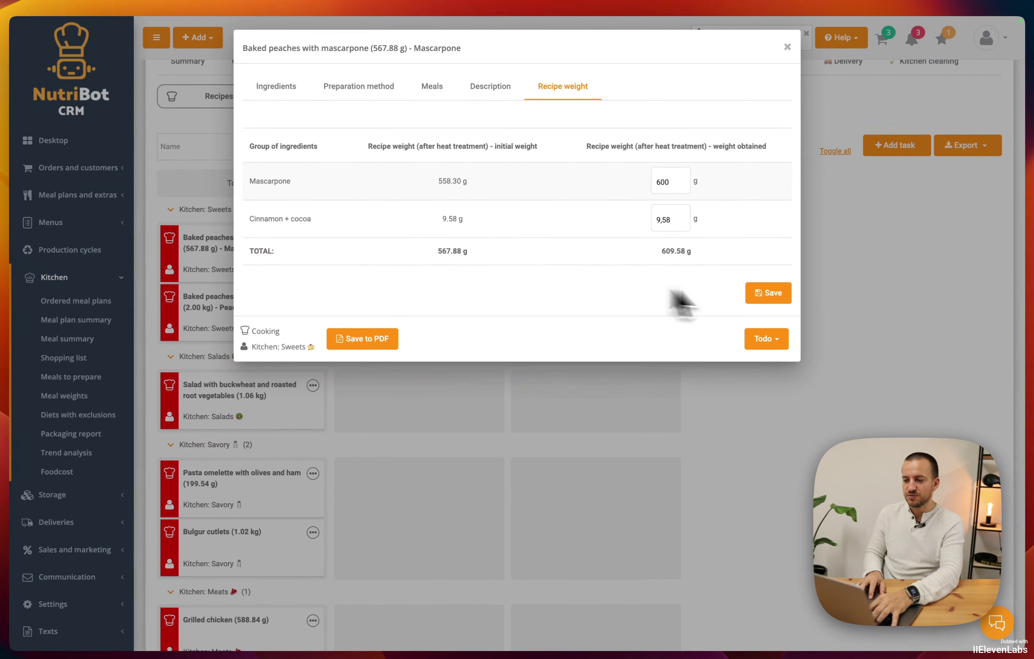
left_click(778, 295)
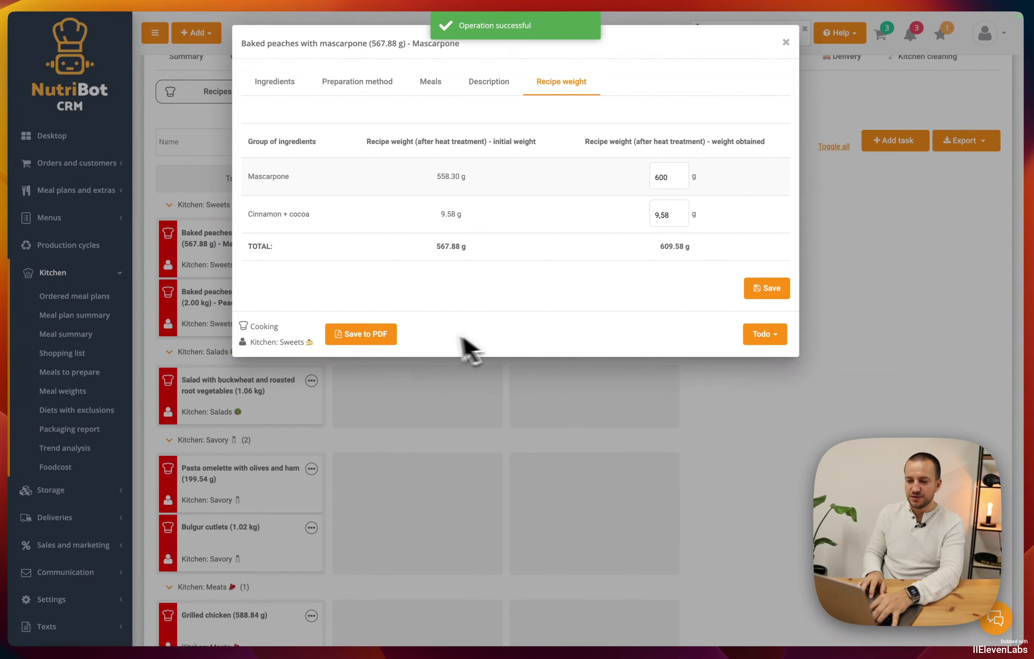
left_click(683, 422)
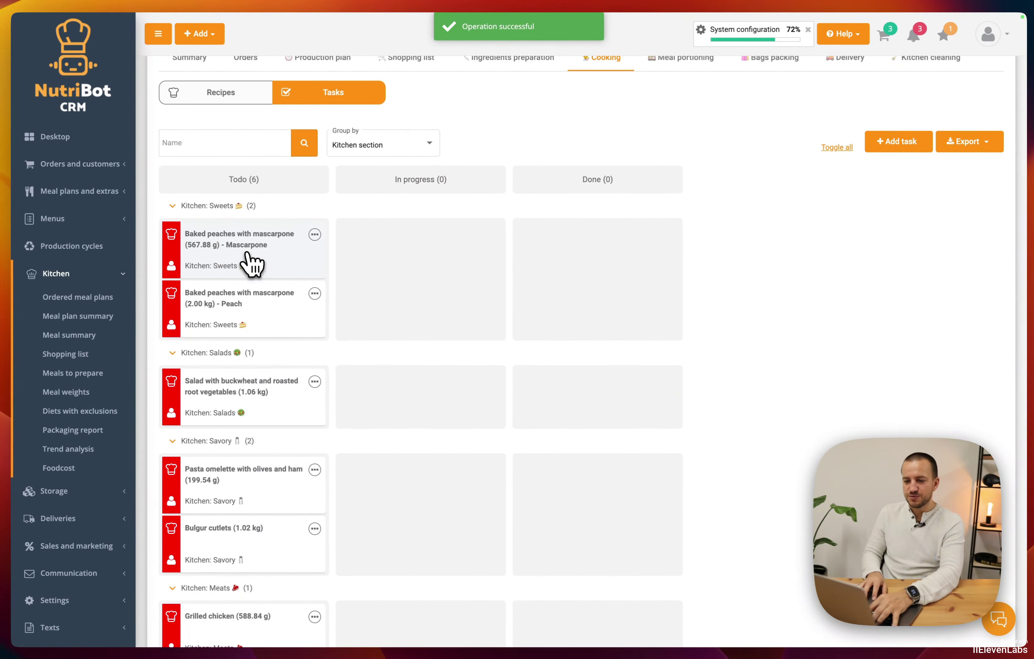
Step: Move the Baked peaches Mascarpone task and the Salad with buckwheat and roasted root vegetables task to Done
left_click_drag(257, 265, 578, 269)
left_click_drag(301, 351, 602, 337)
Step: Create meal portioning tasks for all listed meals, with weights by diets and variants, in the "Portioning room: Section 1" section
scroll(501, 416, "up", 1)
scroll(501, 416, "up", 2)
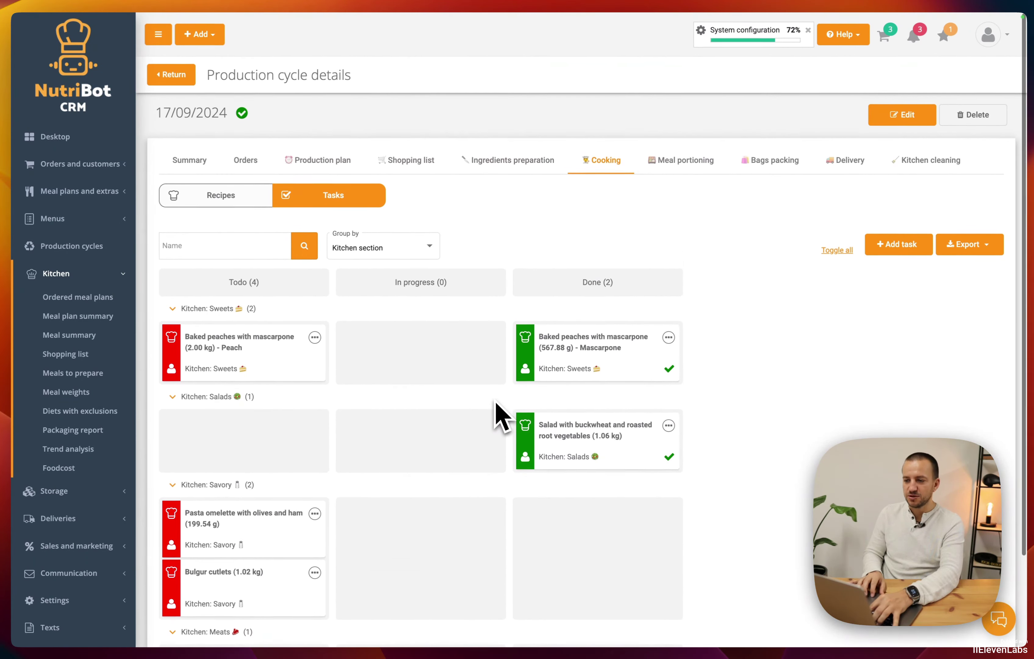
left_click(690, 160)
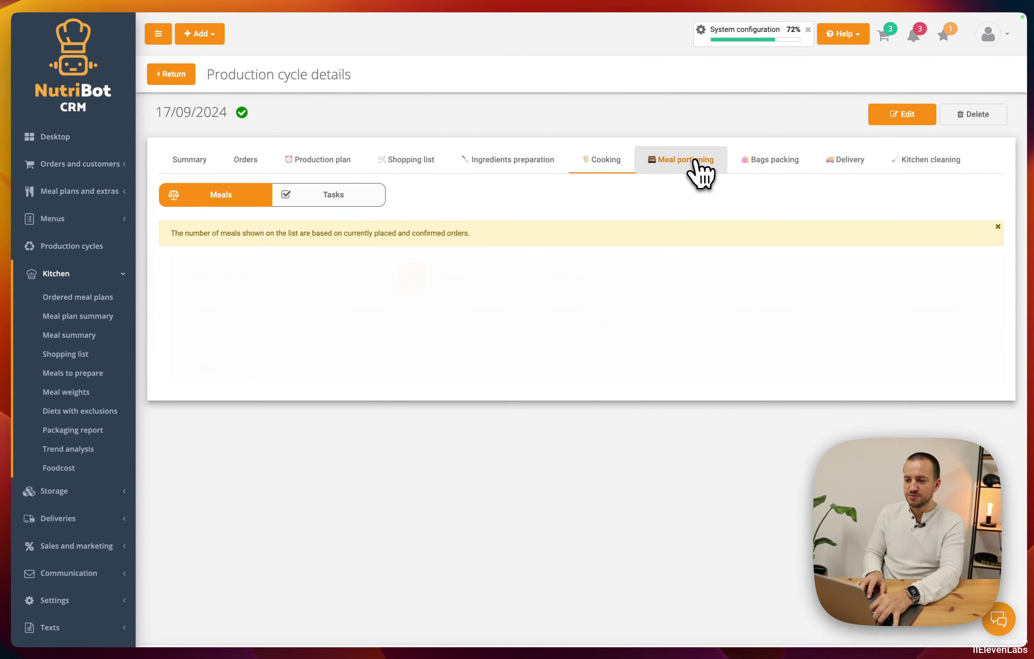
scroll(420, 382, "down", 1)
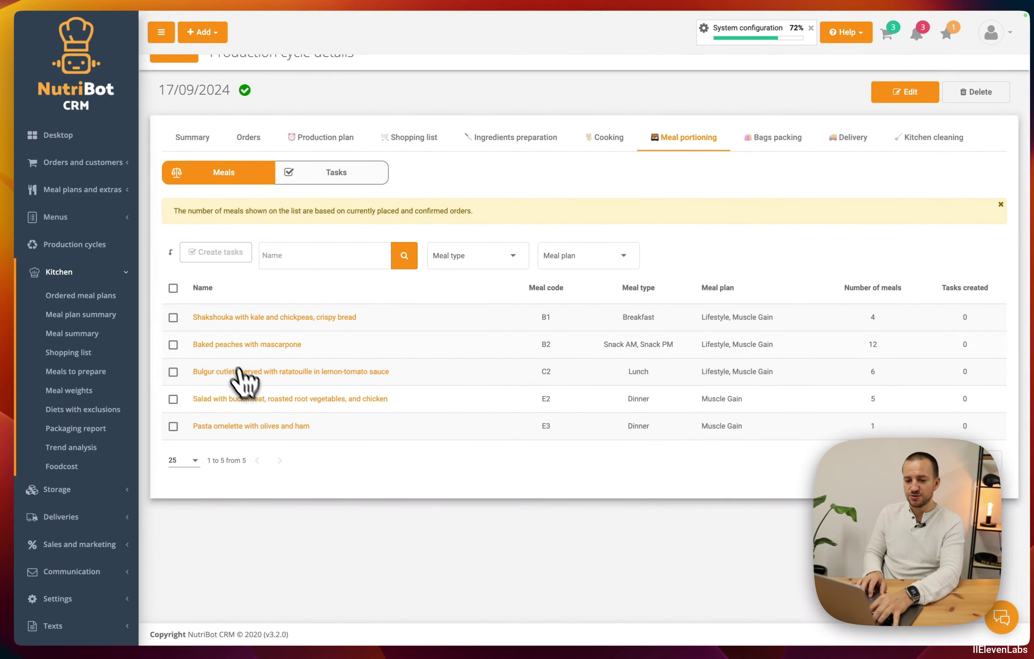
left_click(172, 289)
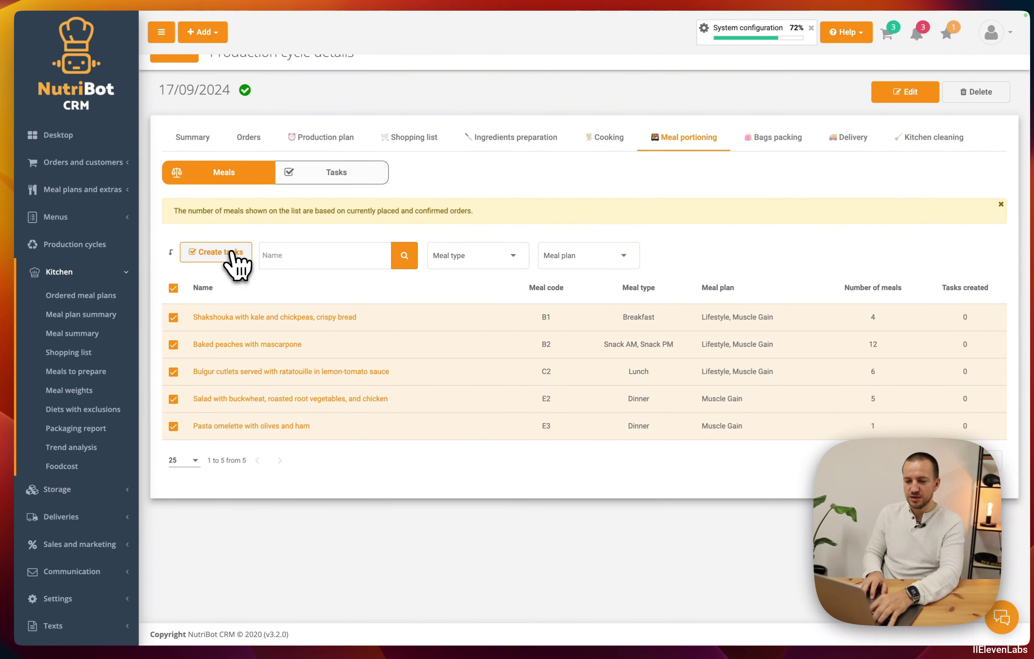
left_click(236, 261)
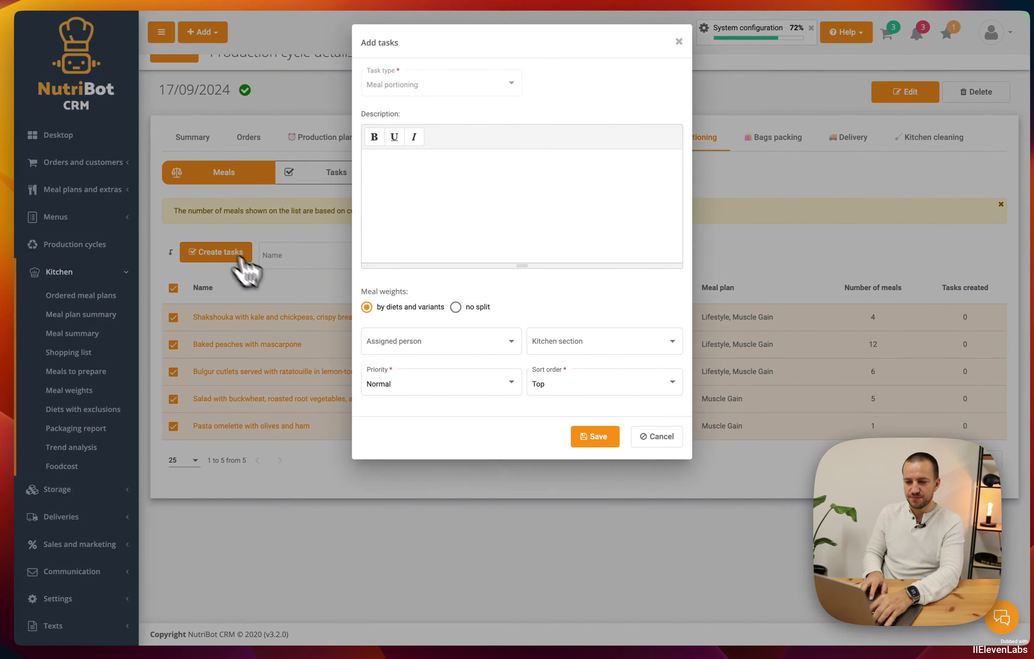
left_click(596, 343)
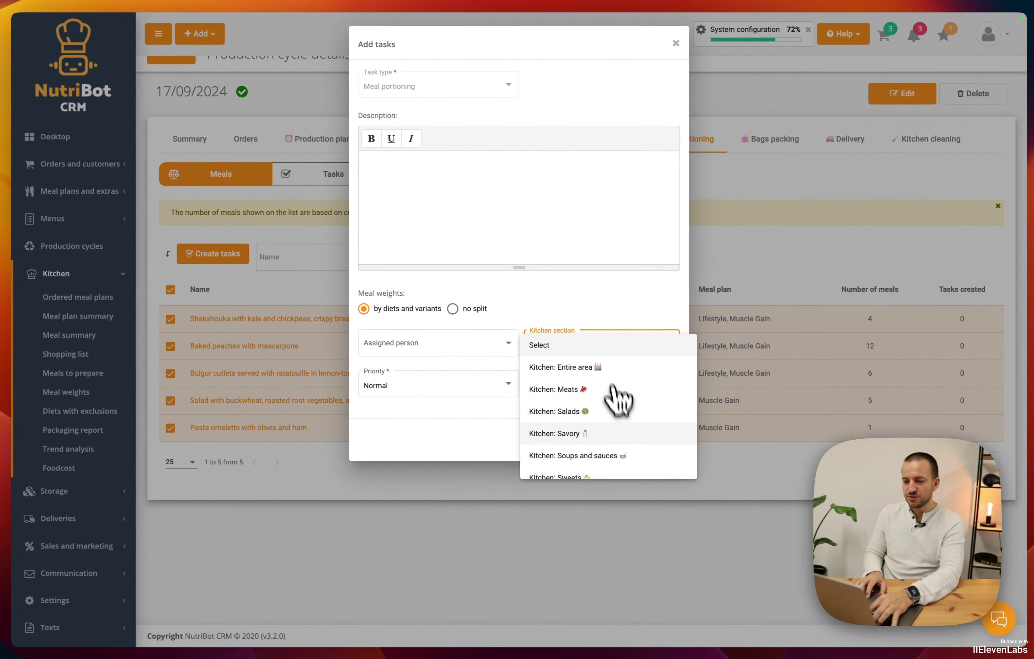
scroll(613, 428, "down", 3)
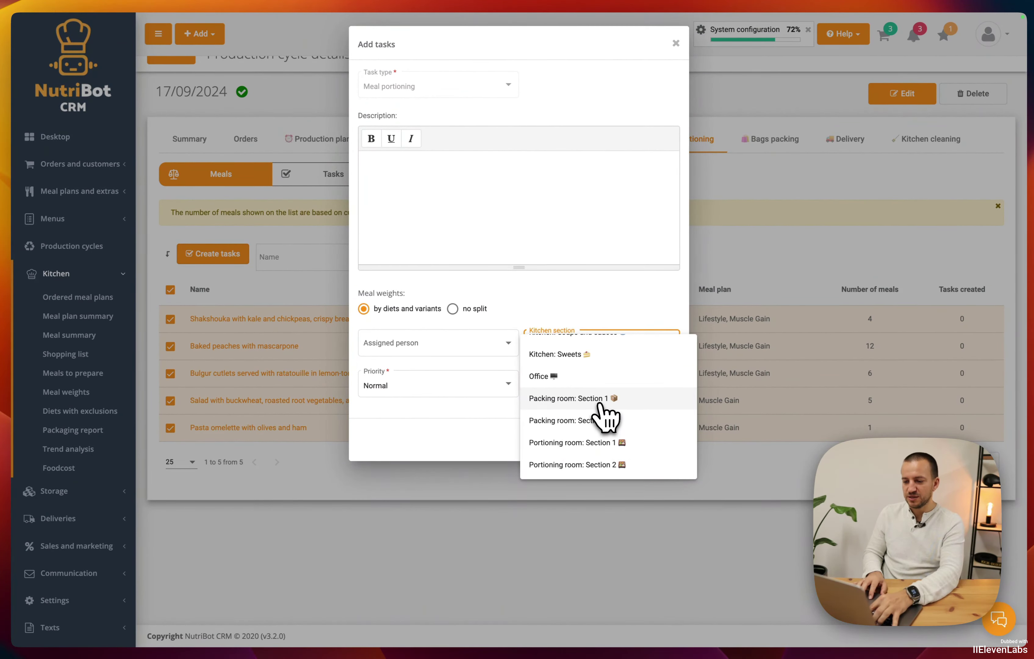
left_click(599, 448)
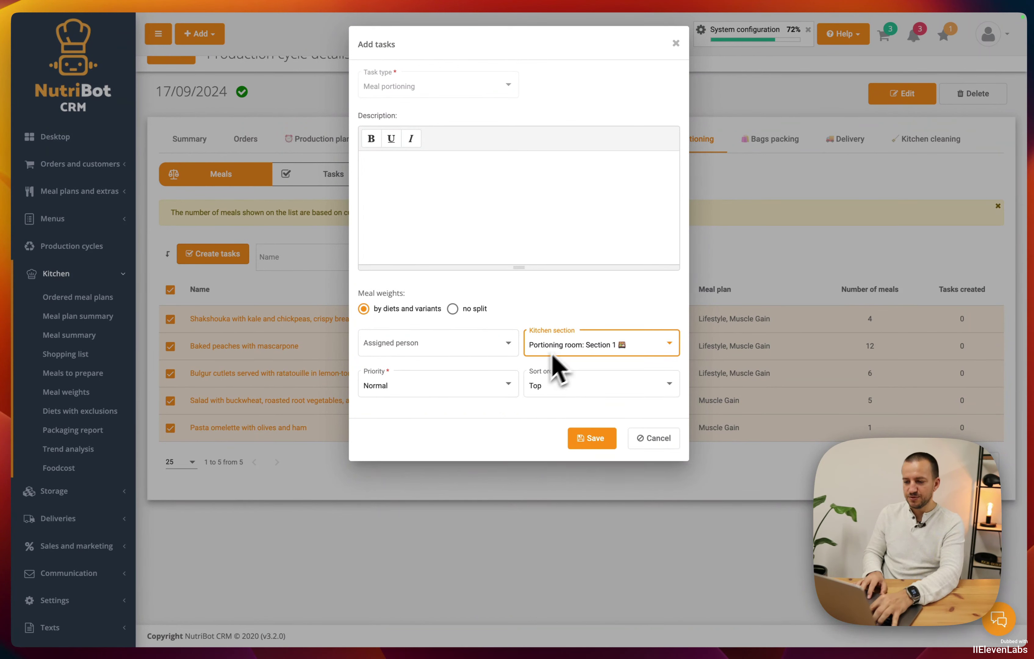
left_click(598, 441)
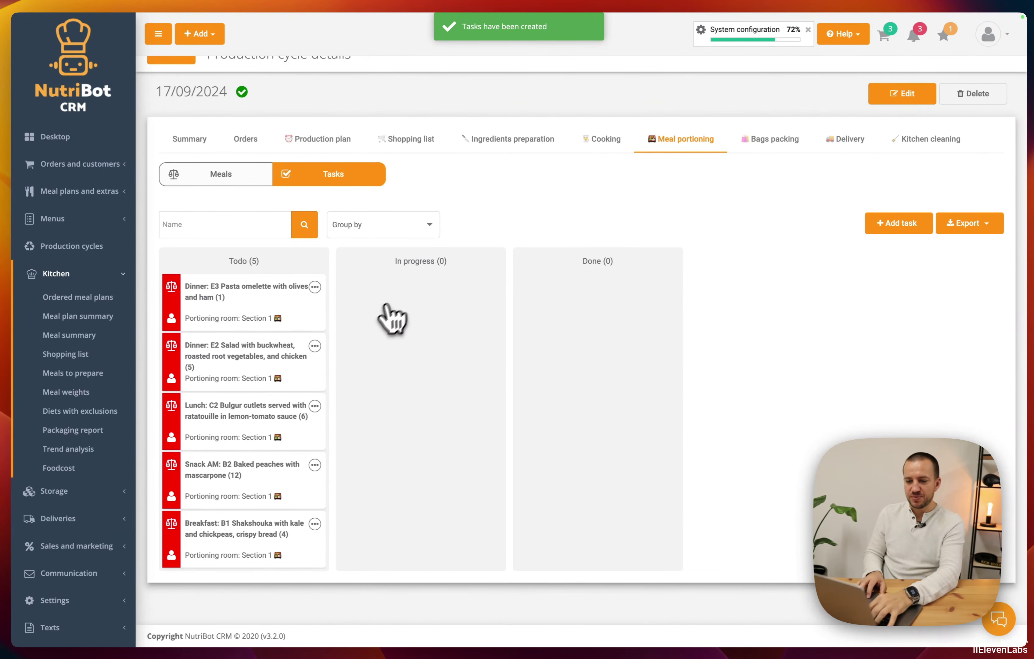
Step: Group the meal portioning tasks by kitchen section and check the weights in the Pasta omelette with olives and ham dinner task
left_click(389, 246)
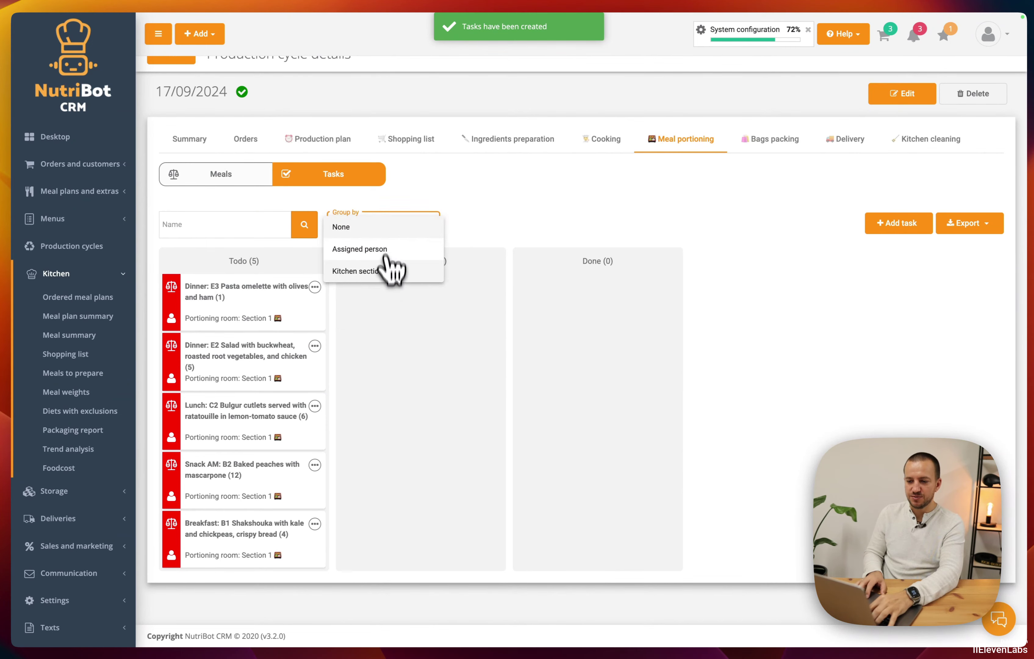
left_click(389, 270)
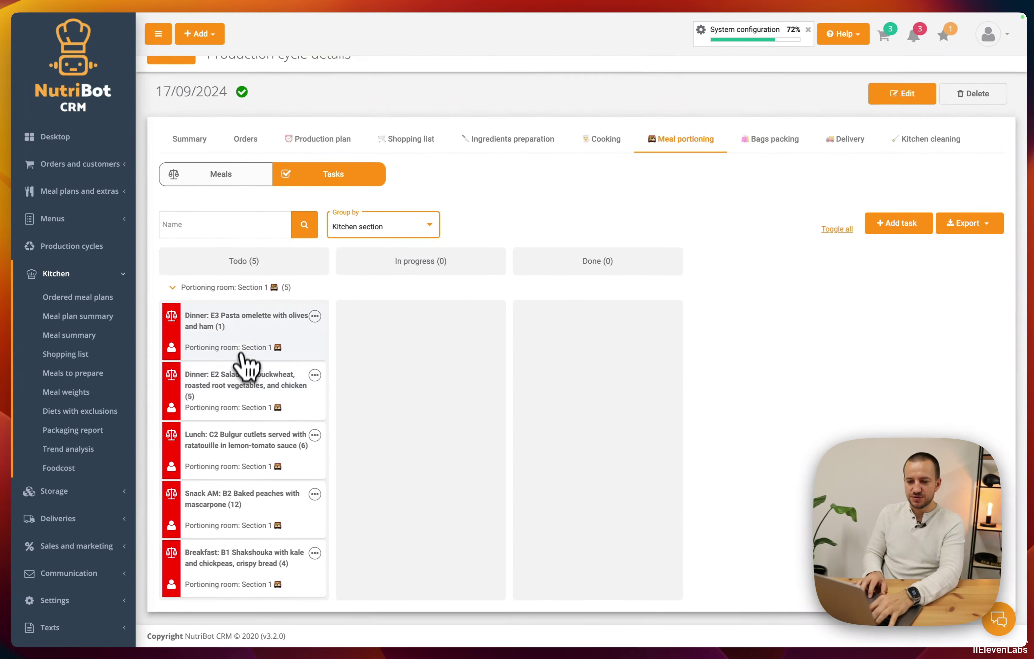
left_click(242, 344)
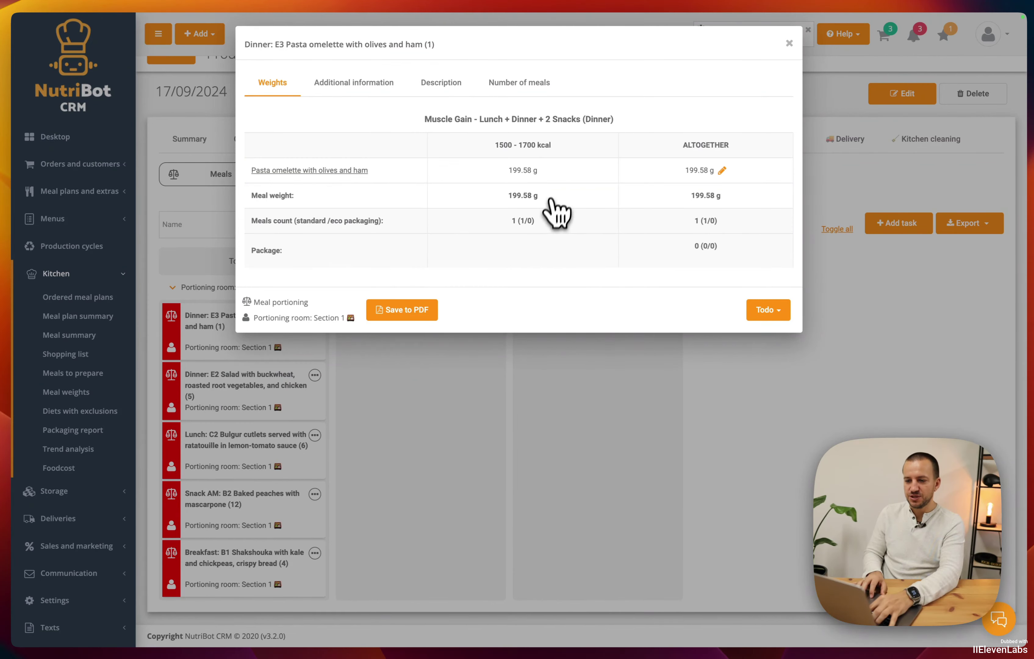
left_click(790, 43)
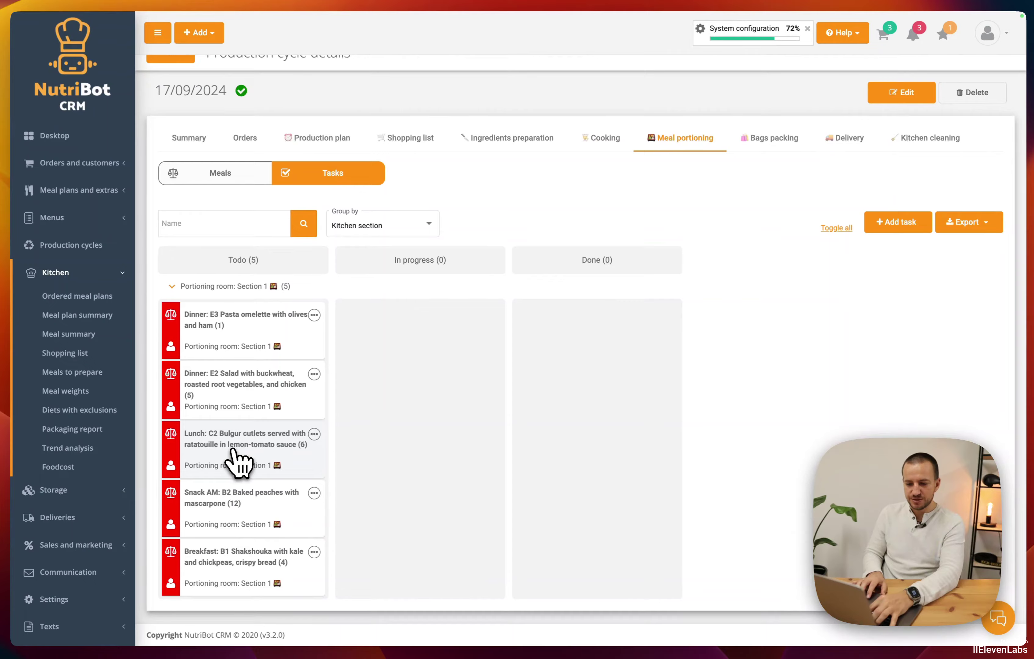
Step: In the Snack AM Baked peaches portioning task, set the available Peach quantity for Muscle Gain - Full Day to 600 g
left_click(242, 499)
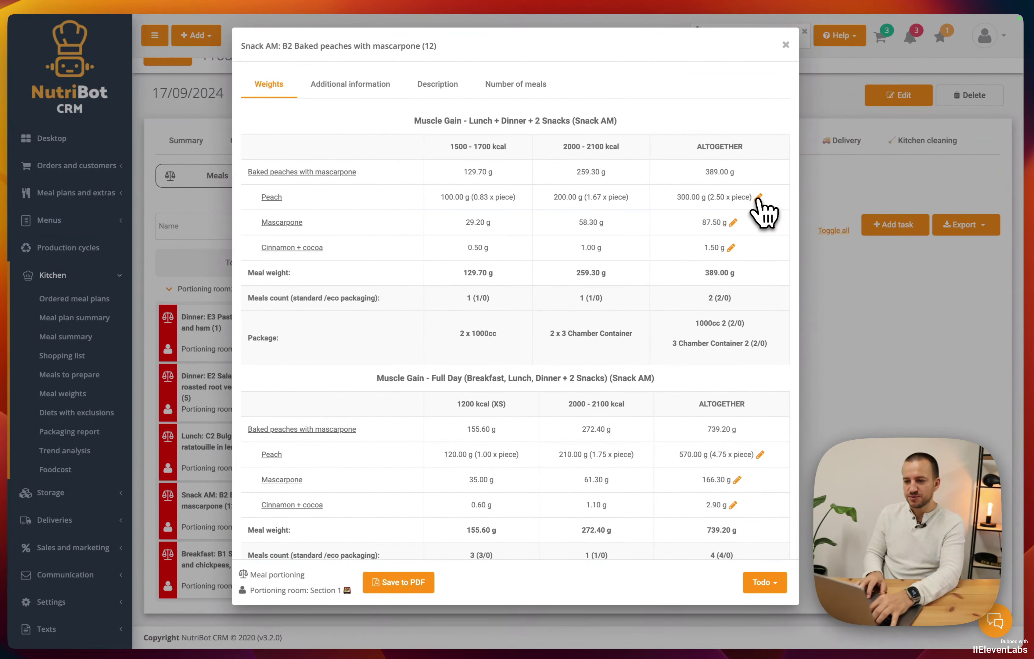
left_click(758, 198)
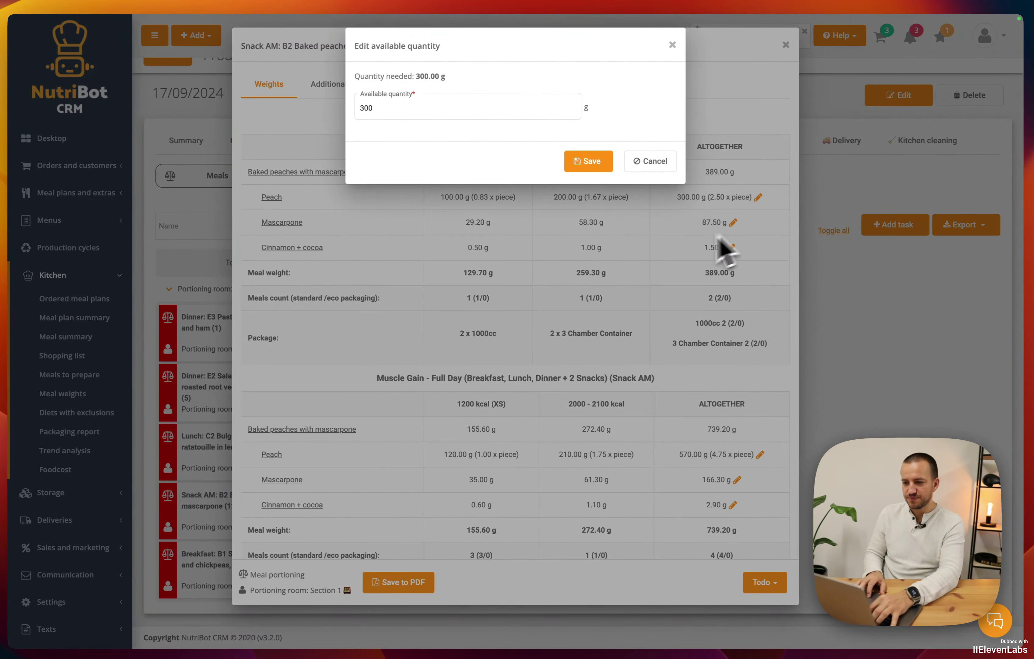
left_click(575, 165)
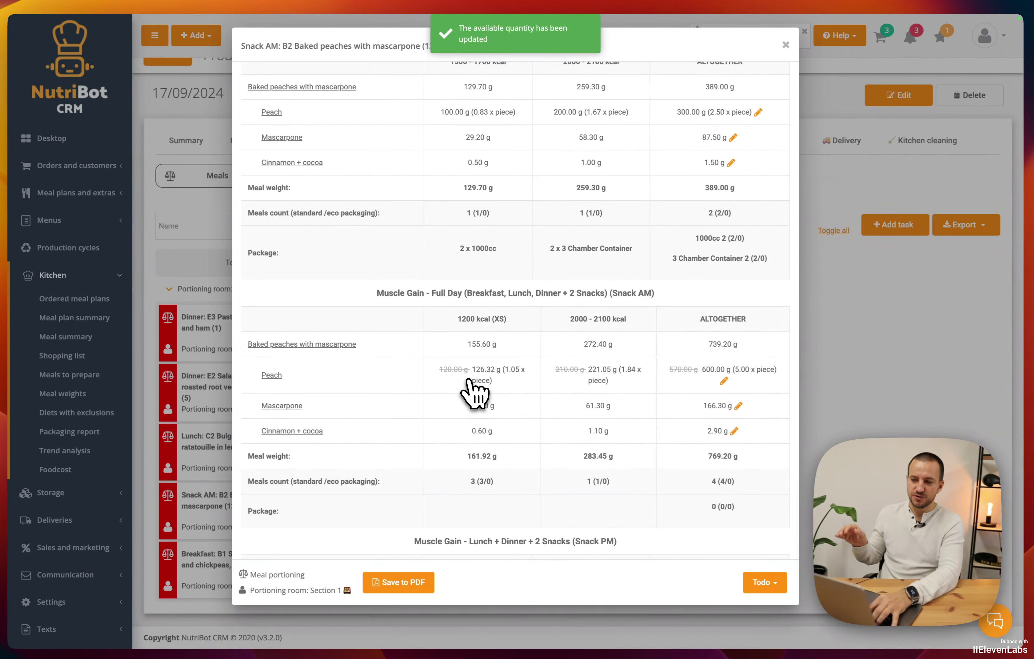
Step: Close the Baked peaches portioning task and move the Salad with buckwheat and Bulgur cutlets portioning tasks to Done
scroll(478, 394, "down", 4)
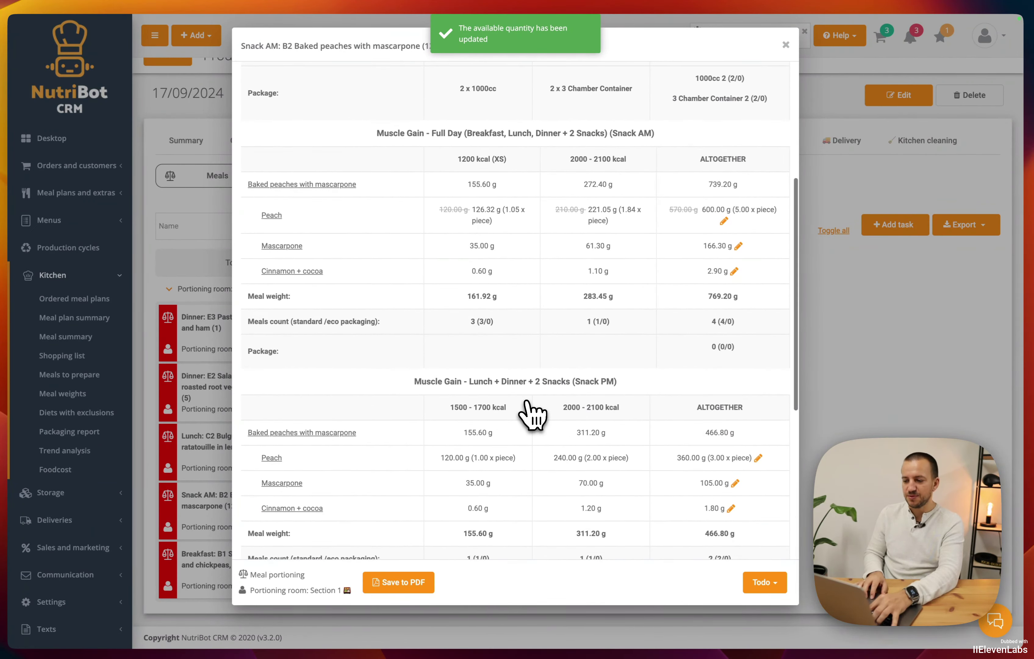
scroll(533, 416, "down", 8)
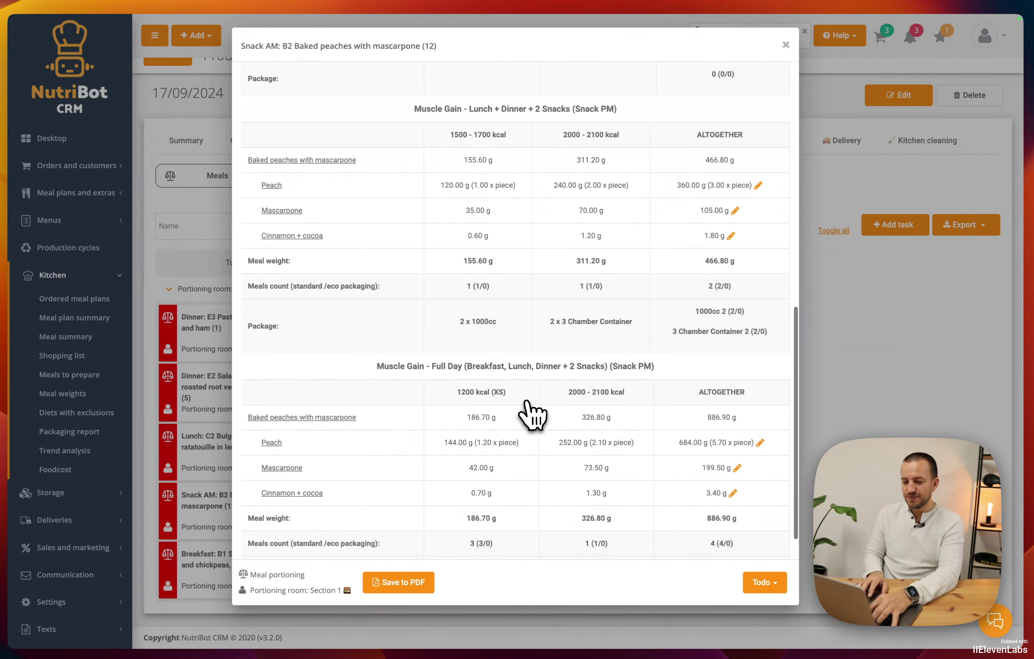
scroll(534, 411, "up", 12)
left_click(825, 312)
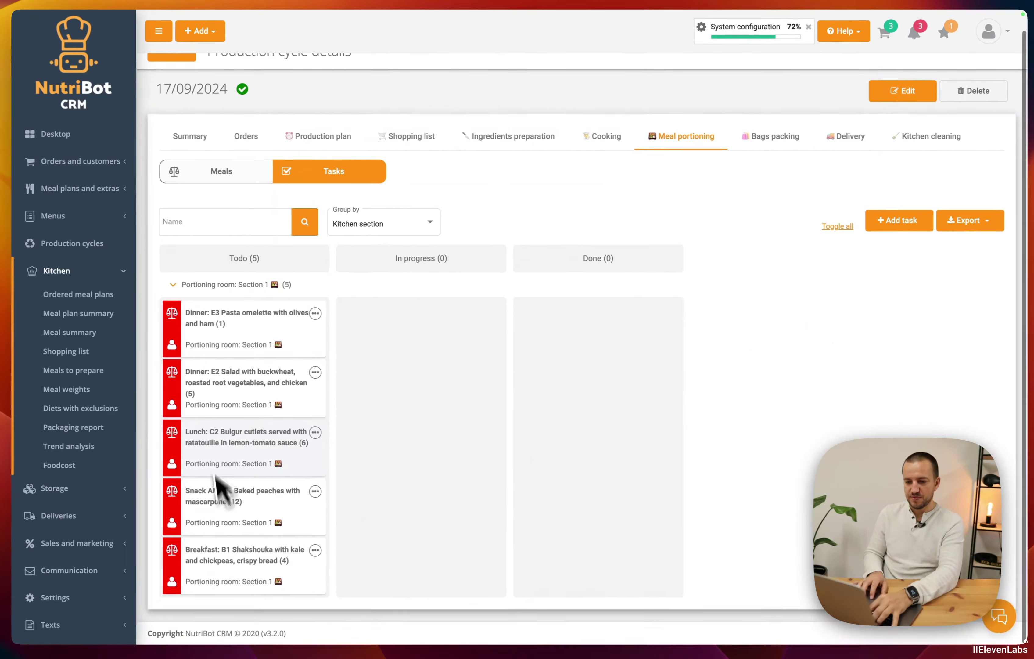
left_click_drag(228, 414, 477, 397)
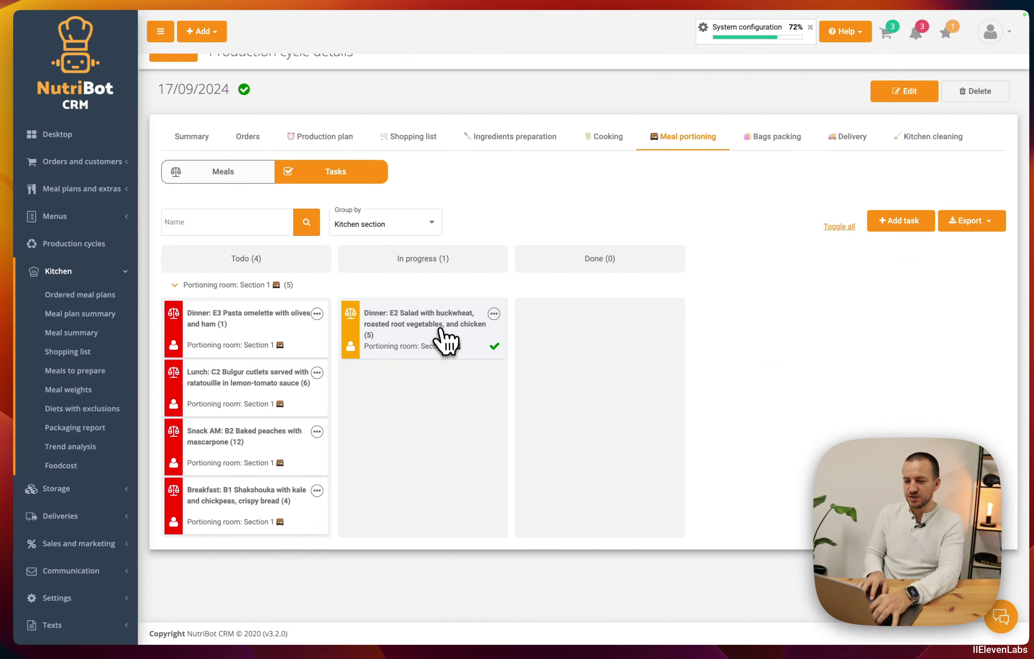
left_click_drag(446, 340, 620, 344)
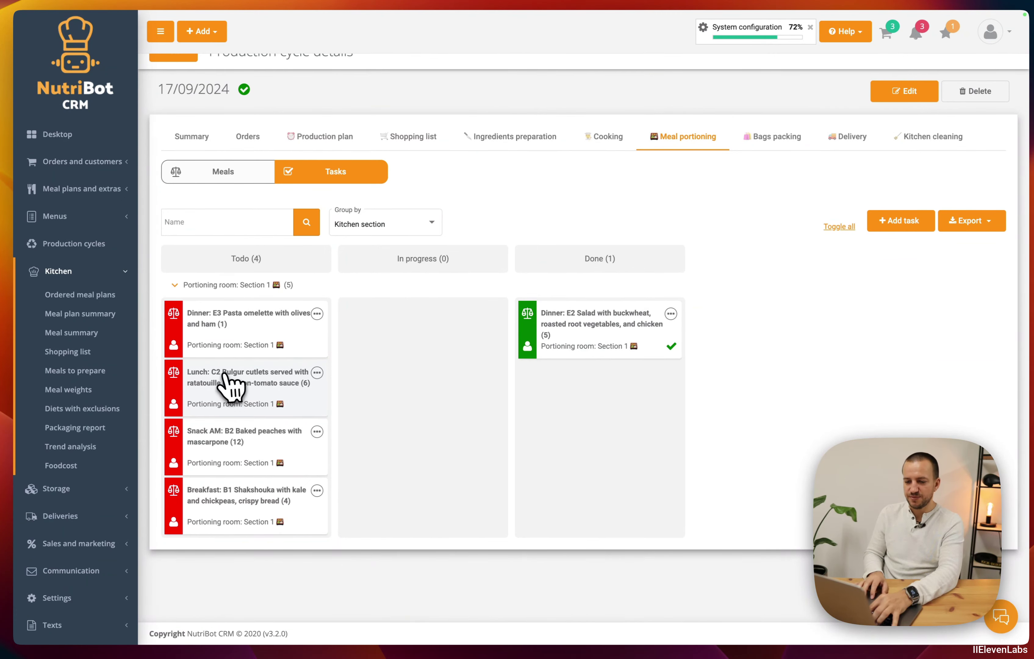
left_click_drag(230, 389, 577, 409)
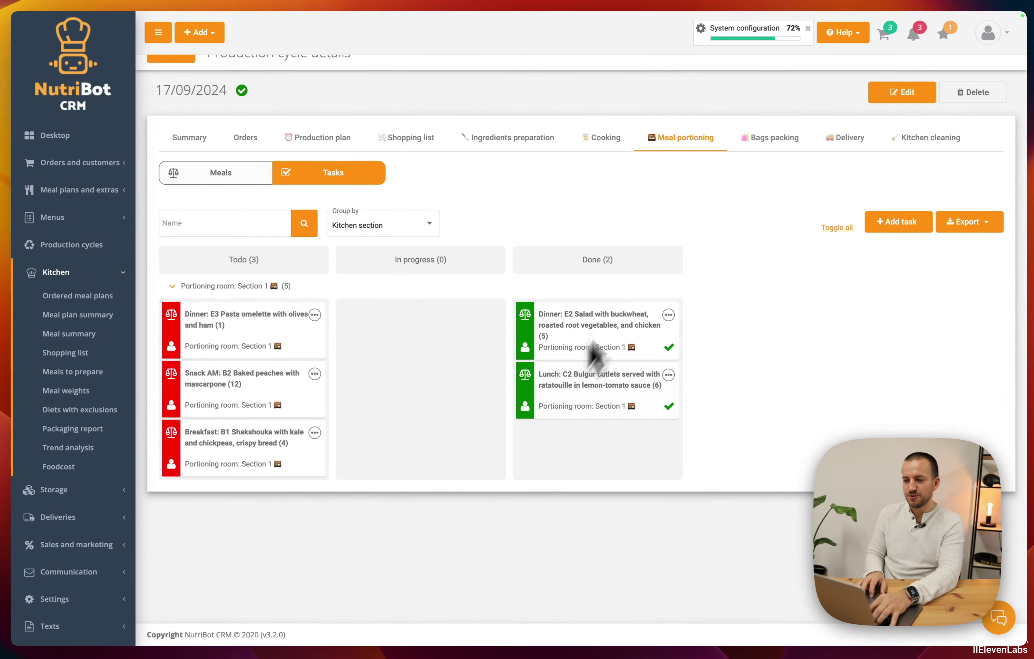
Step: Open the cycle's bags packing stage and filter the packages by the Muscle Gain meal plan
left_click(773, 141)
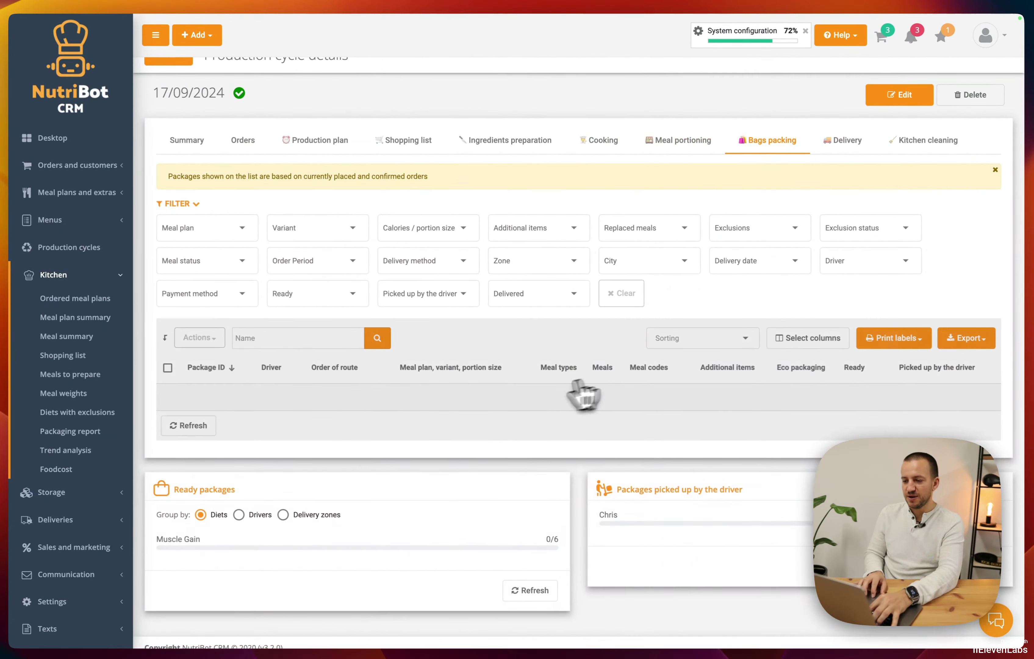
scroll(512, 334, "down", 15)
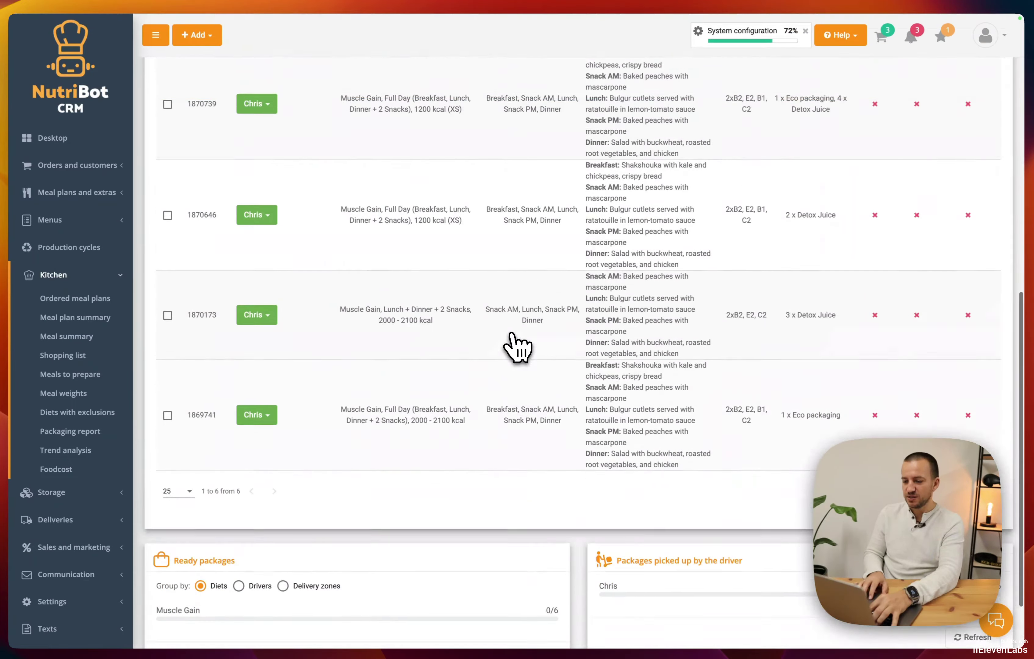
scroll(512, 334, "up", 8)
scroll(517, 348, "up", 3)
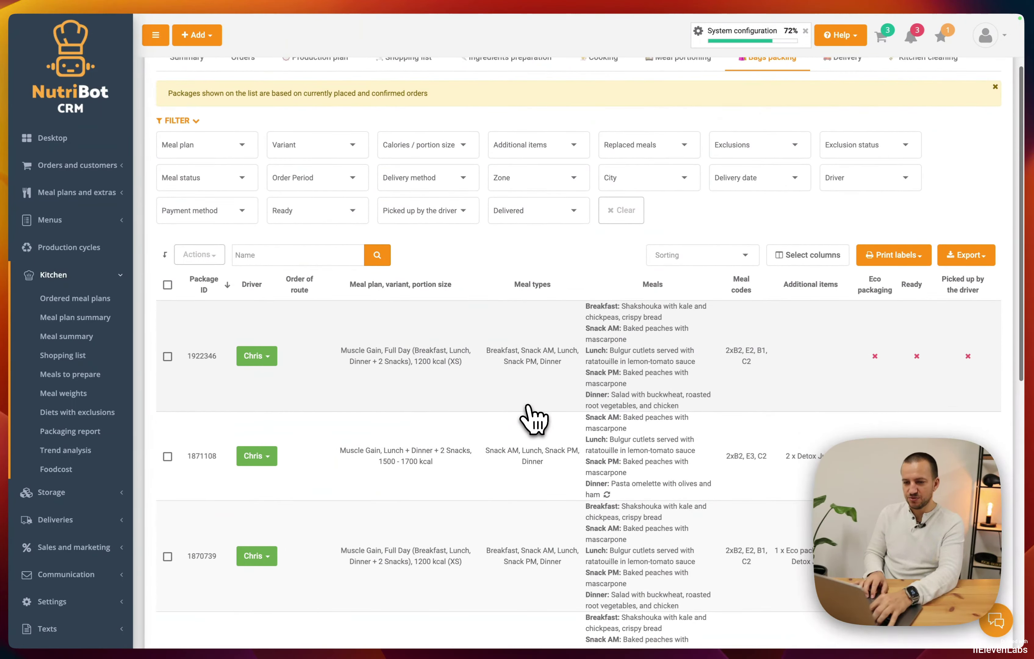
left_click(203, 147)
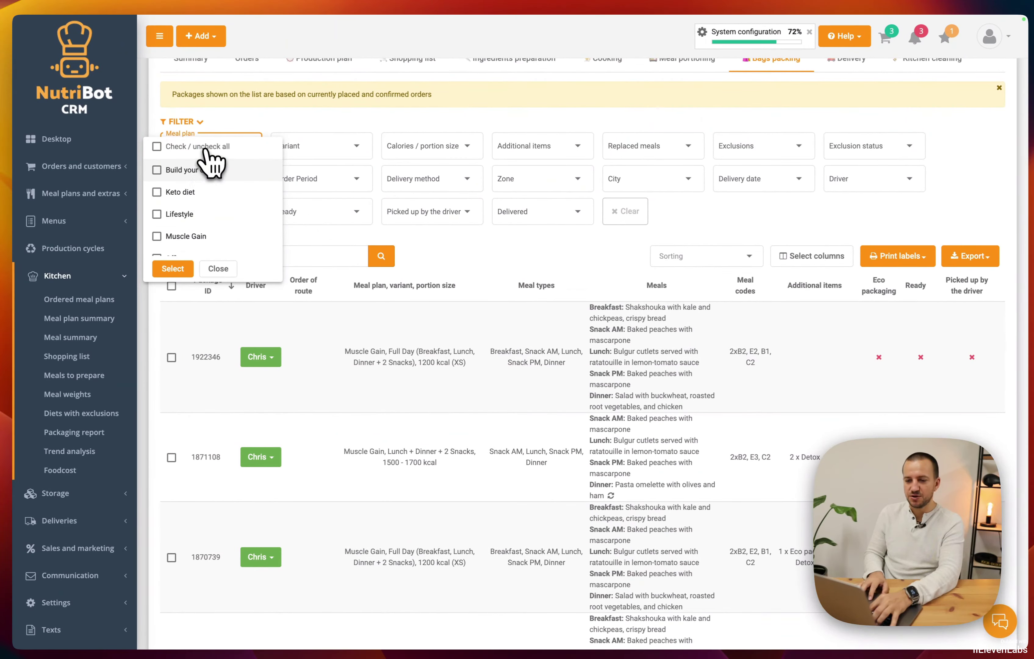
scroll(198, 213, "down", 1)
left_click(198, 229)
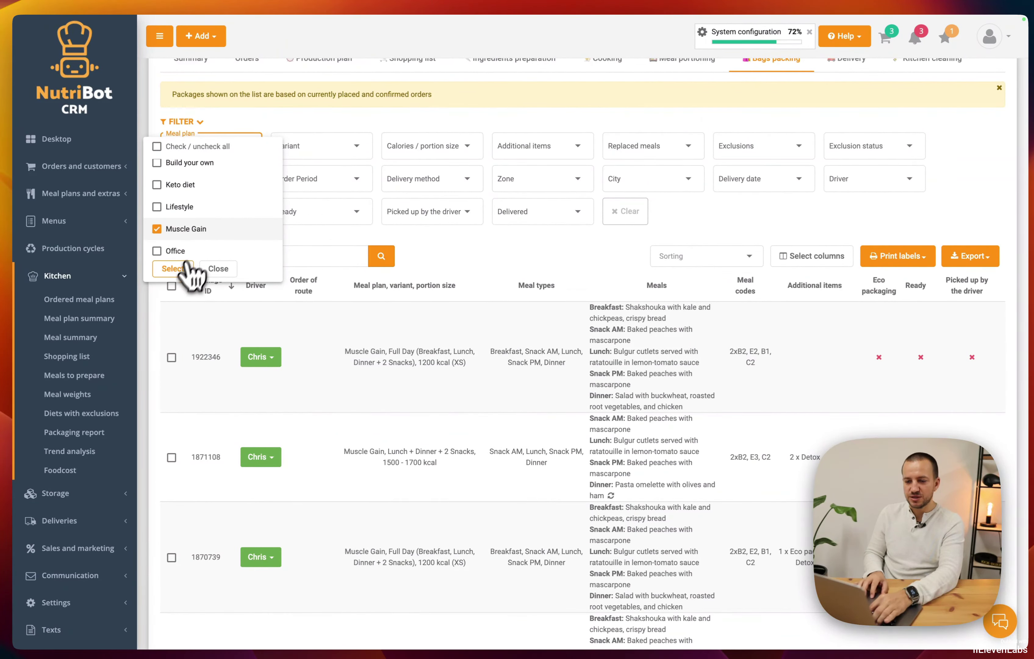
left_click(171, 269)
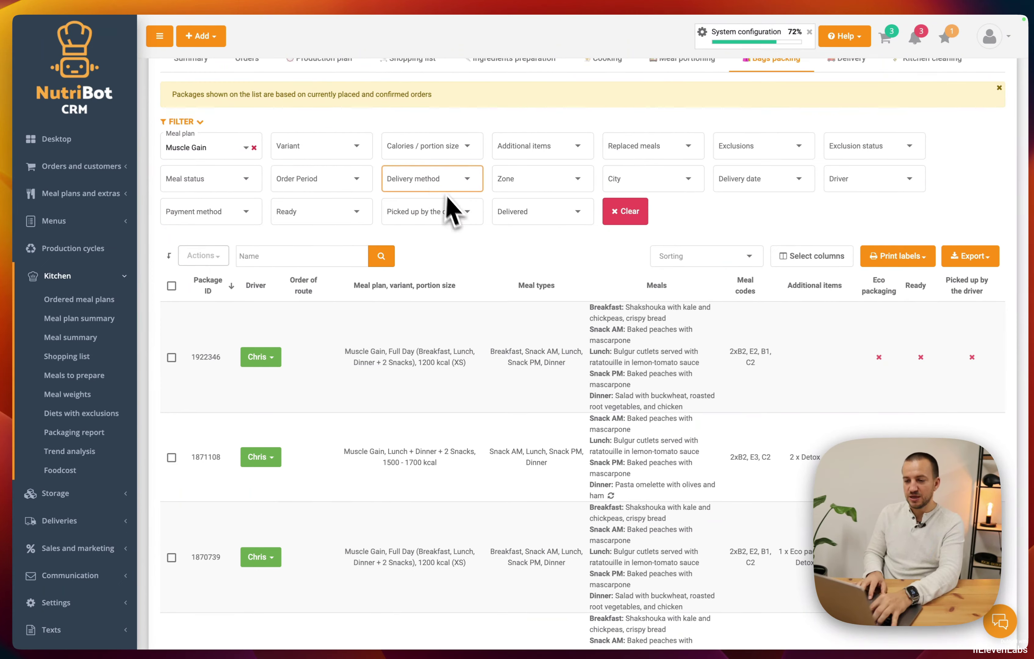
Step: Mark the first package in the bags packing list as Ready
scroll(413, 228, "down", 5)
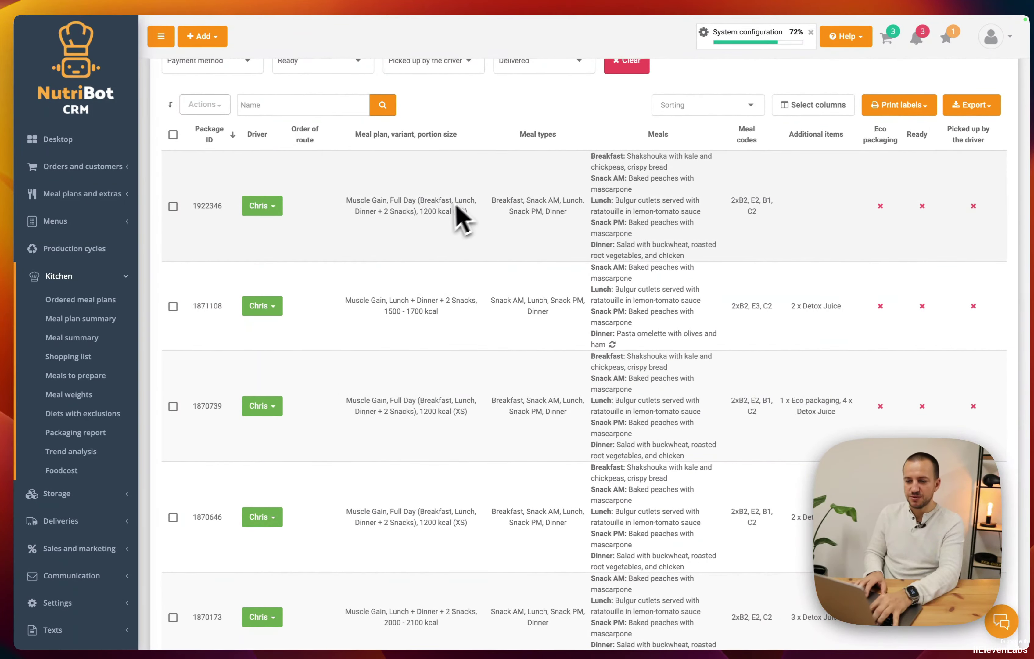
scroll(461, 220, "up", 1)
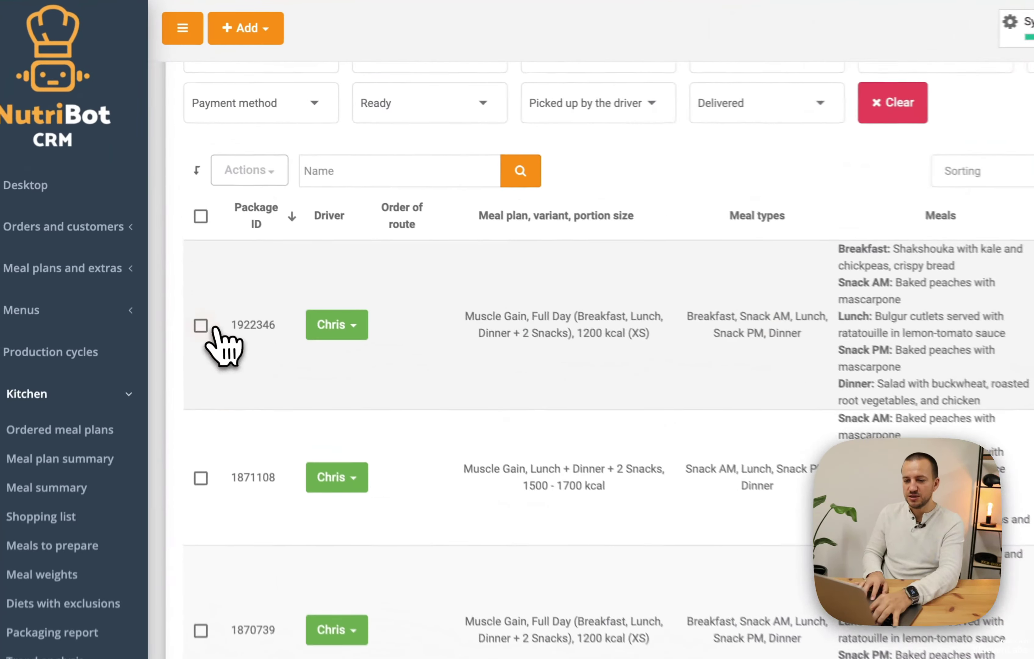
left_click(173, 231)
left_click(256, 176)
left_click(263, 237)
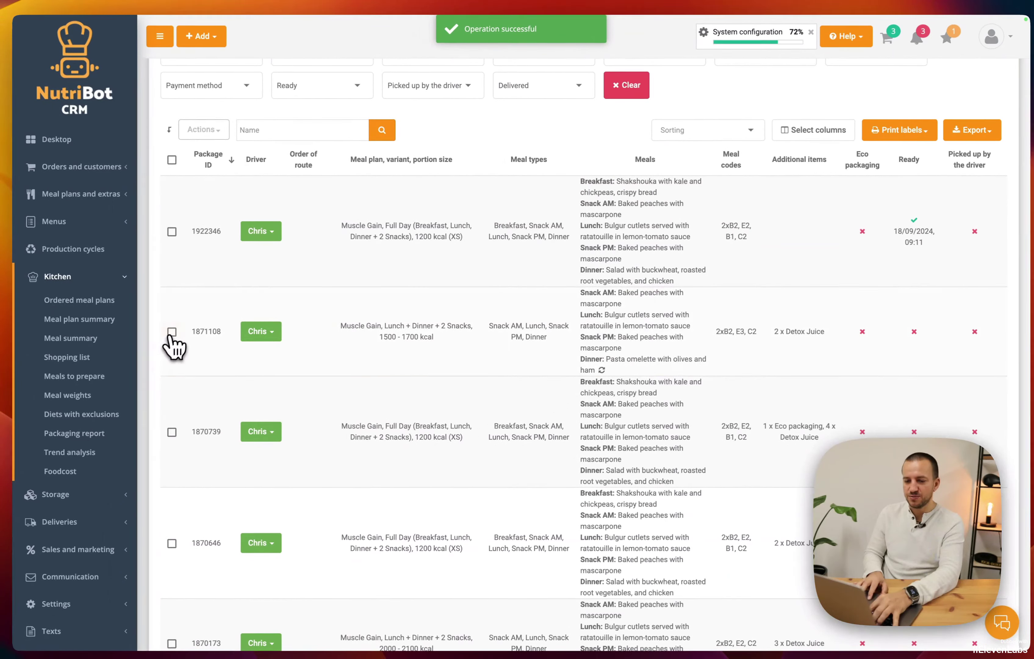
Step: Mark the second and third packages in the bags packing list as Ready, one after the other
left_click(172, 333)
left_click(207, 130)
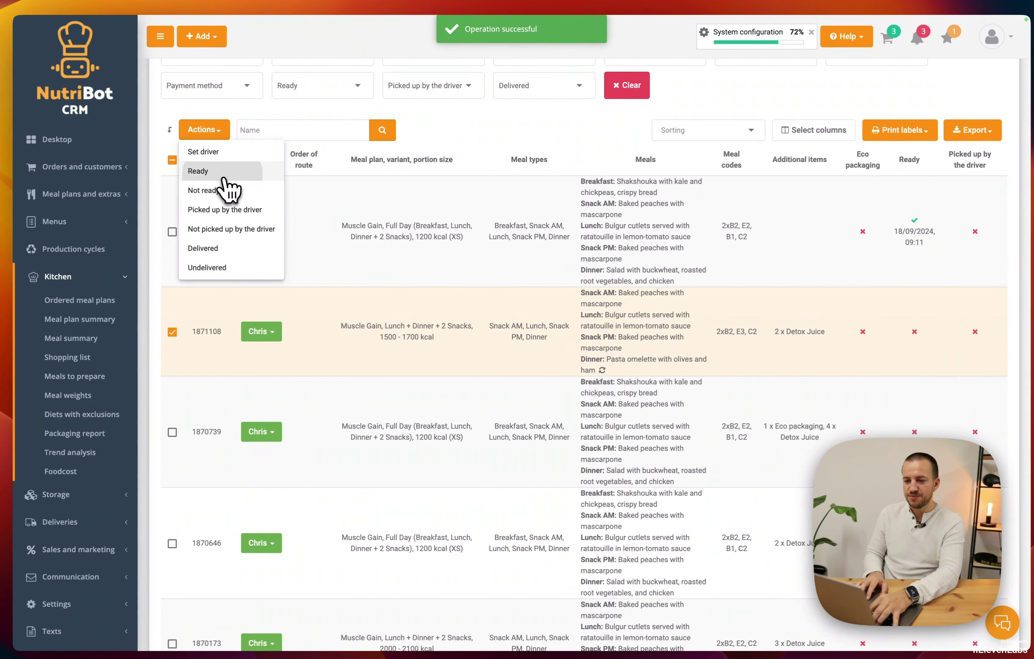
left_click(224, 174)
scroll(281, 348, "down", 1)
left_click(172, 378)
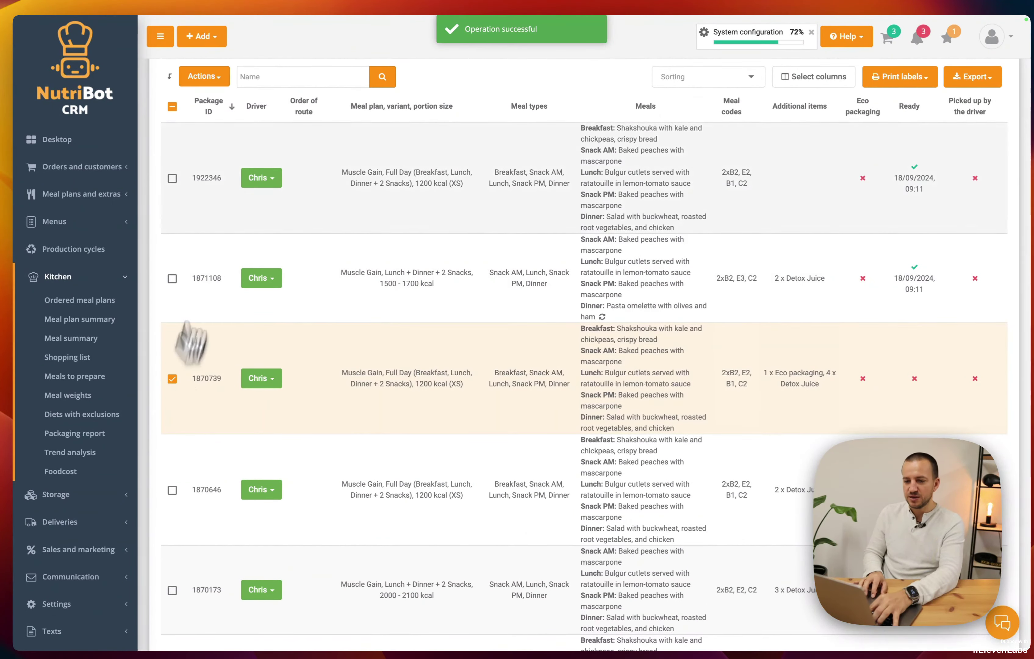
left_click(204, 77)
left_click(215, 121)
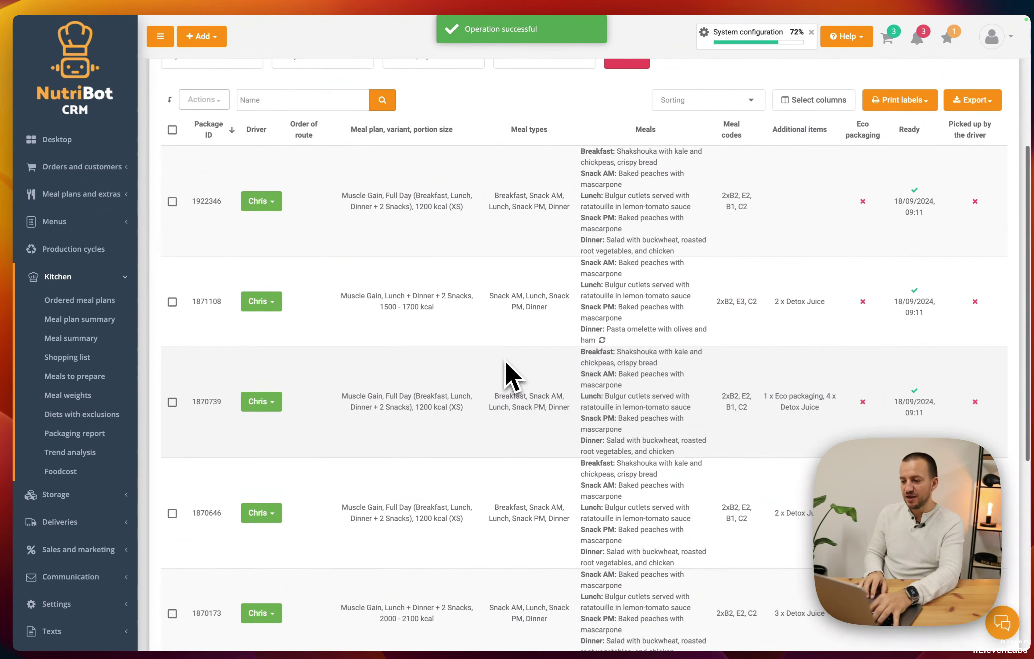
Step: Mark the first package in the list as picked up by the driver
scroll(504, 374, "up", 2)
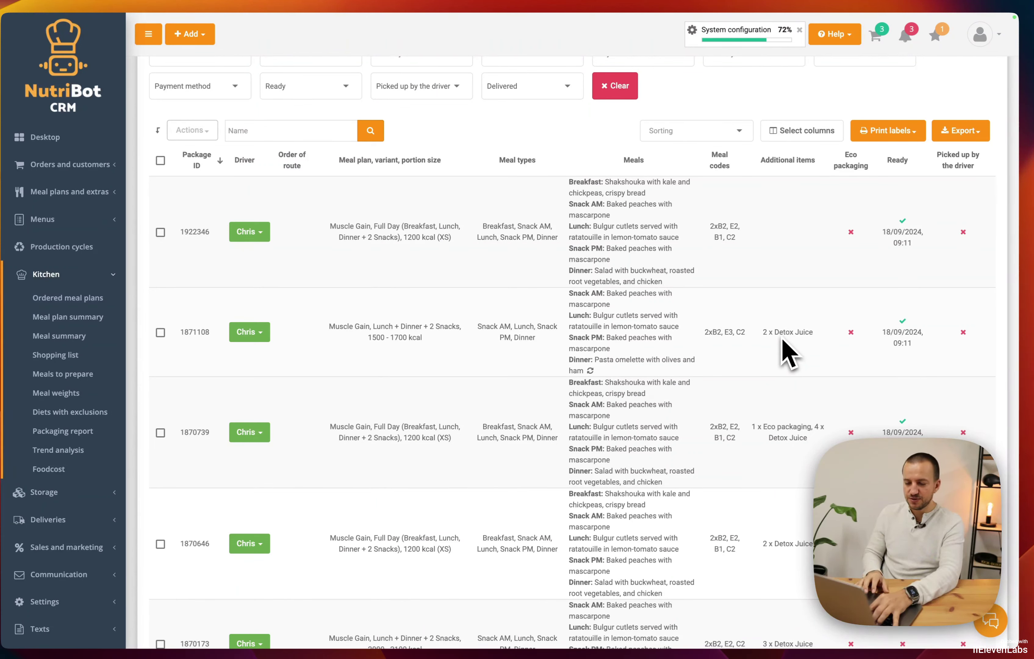
scroll(457, 261, "up", 1)
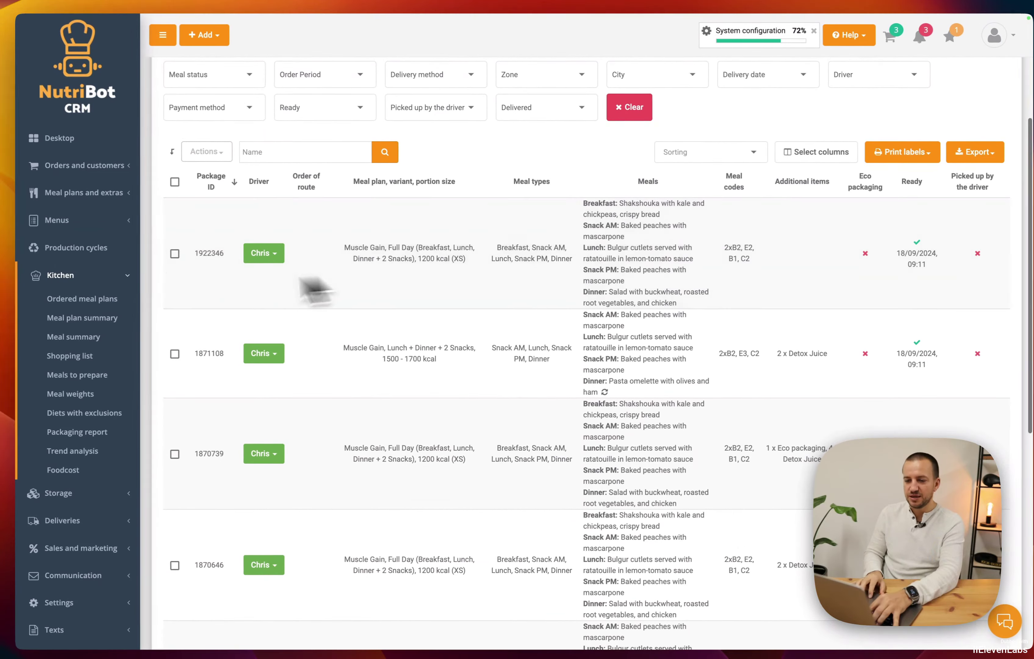
left_click(160, 252)
left_click(235, 169)
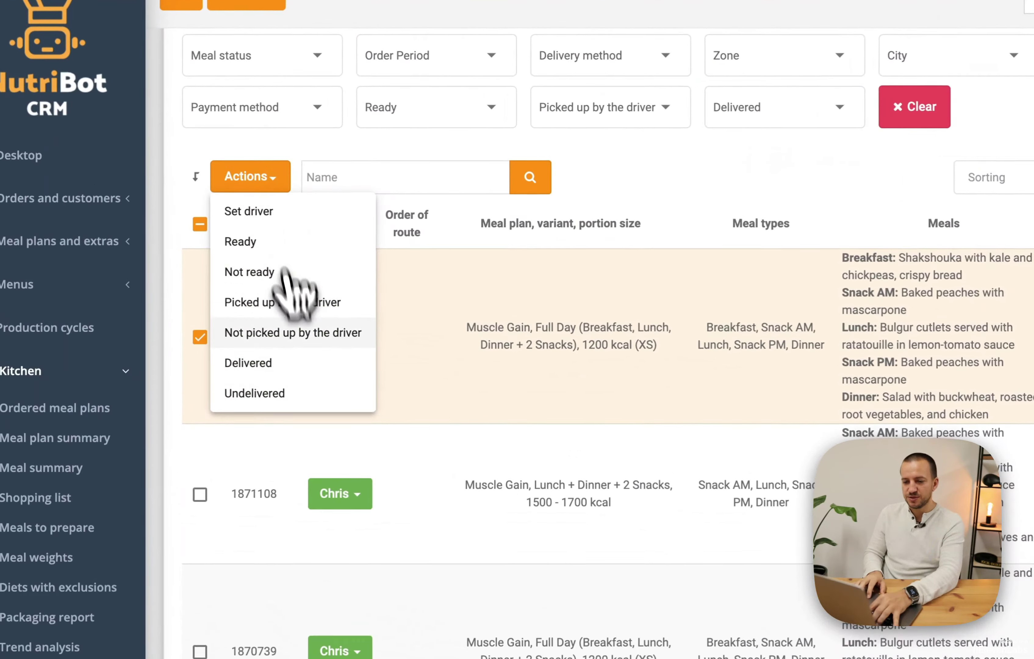
left_click(254, 283)
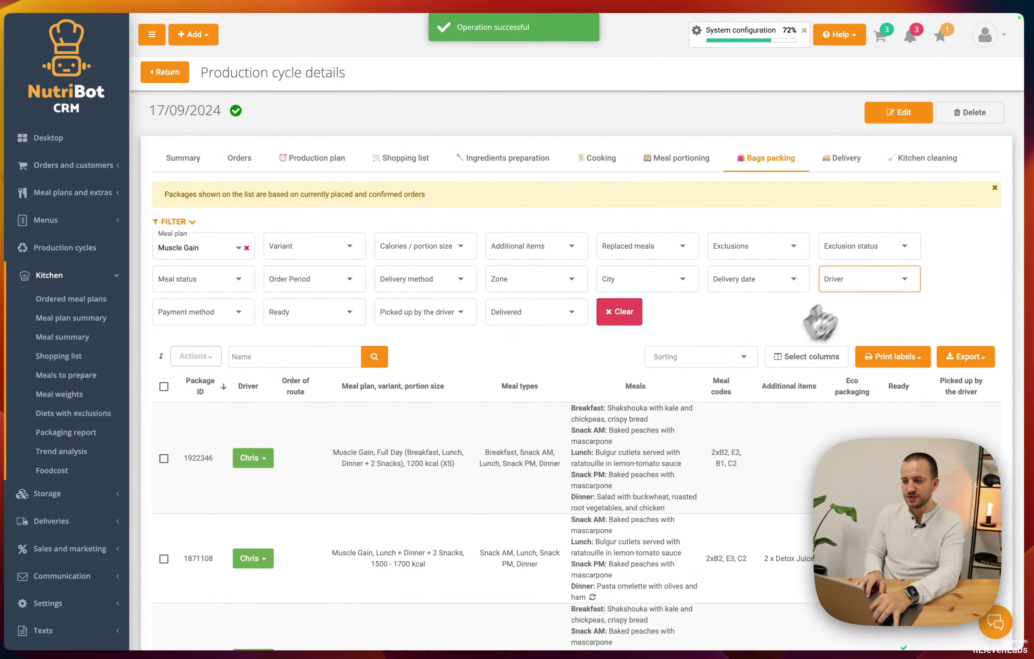
Step: Check the delivery stage of the production cycle, open the 17/09/2024 route and return to the cycle details
left_click(841, 160)
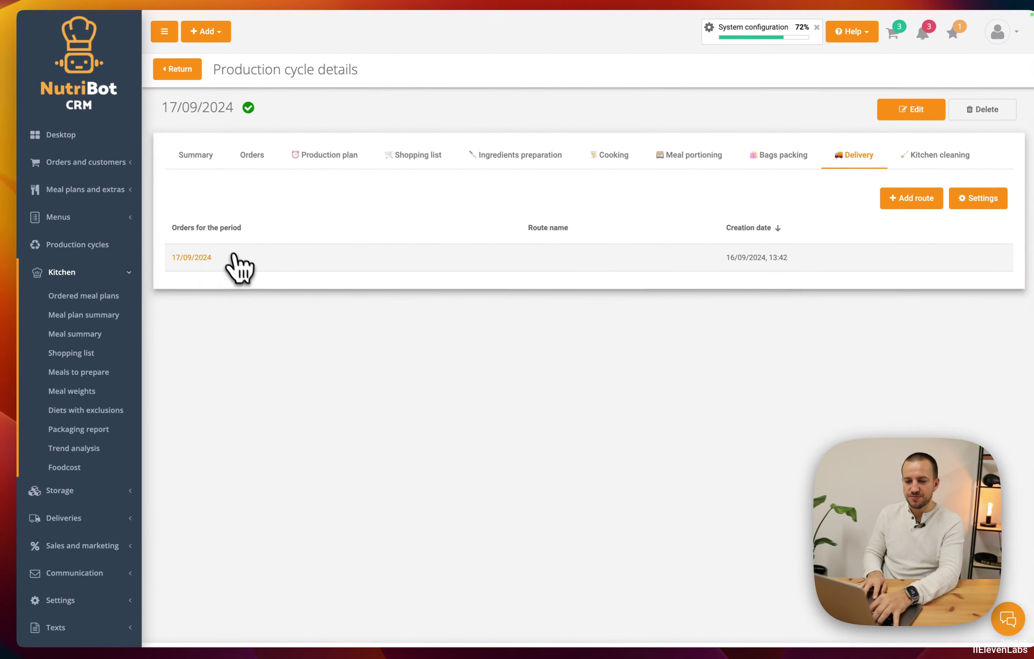
left_click(75, 520)
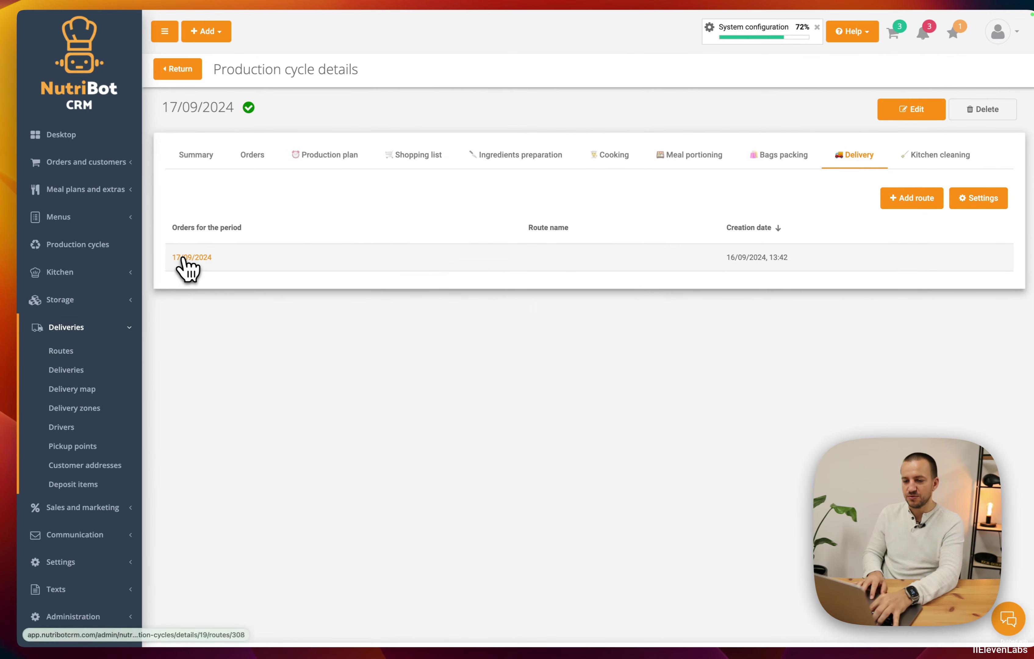
left_click(203, 260)
left_click(184, 84)
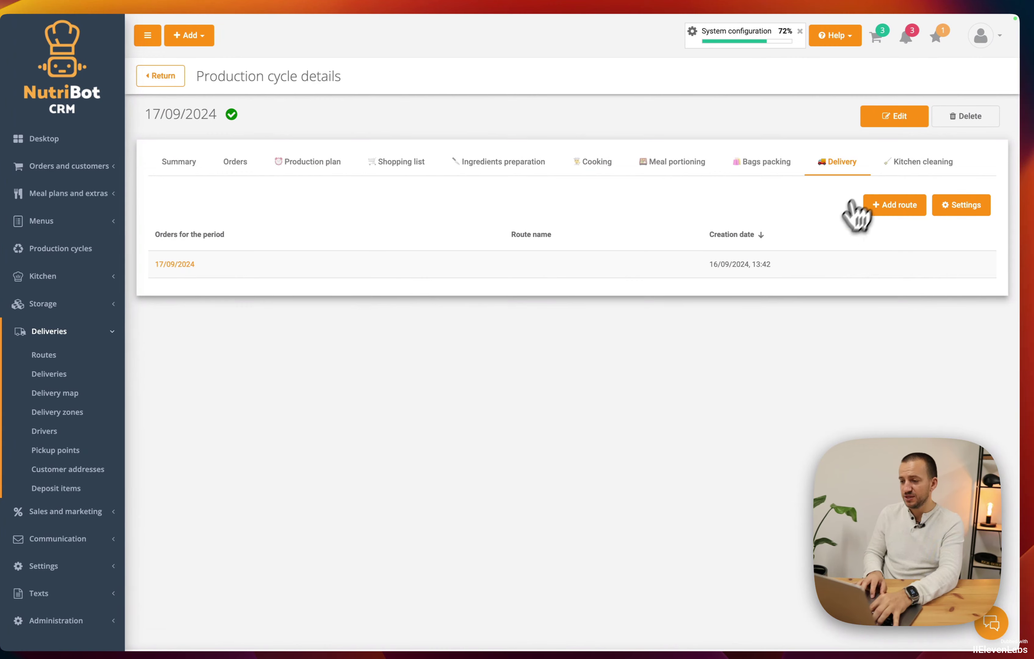
Step: Open the kitchen cleaning stage of the cycle and group its tasks by kitchen section
left_click(912, 164)
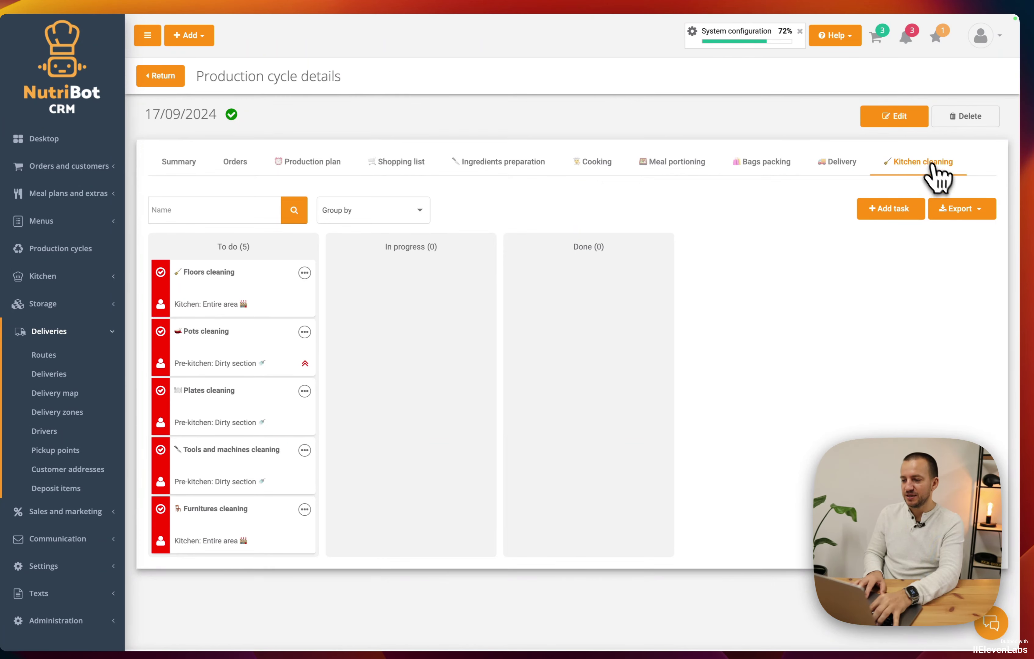
scroll(565, 304, "down", 1)
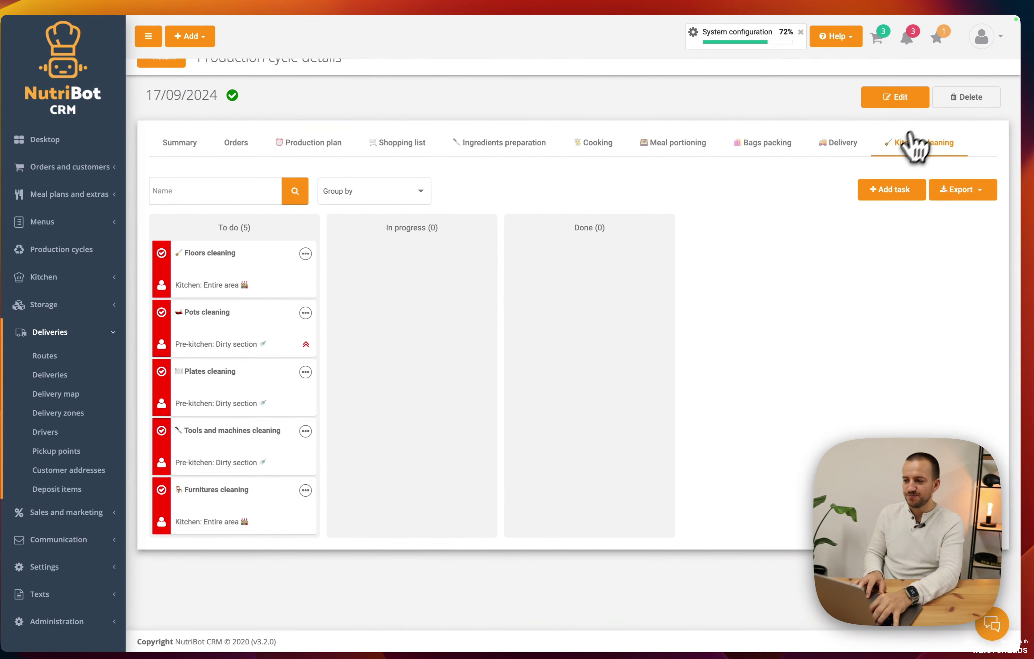
left_click(387, 191)
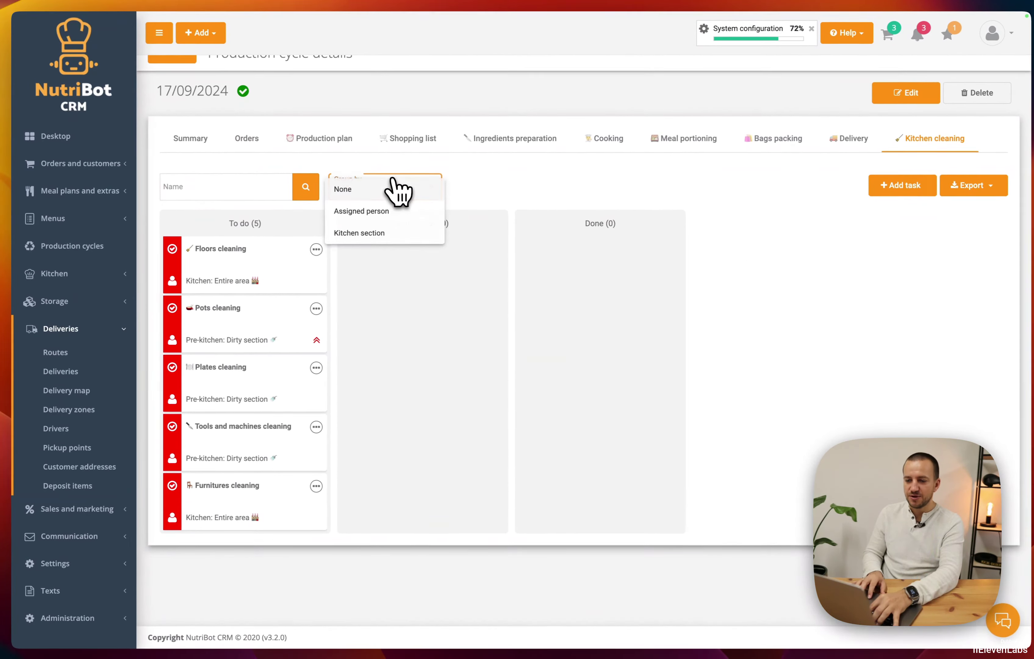
left_click(406, 235)
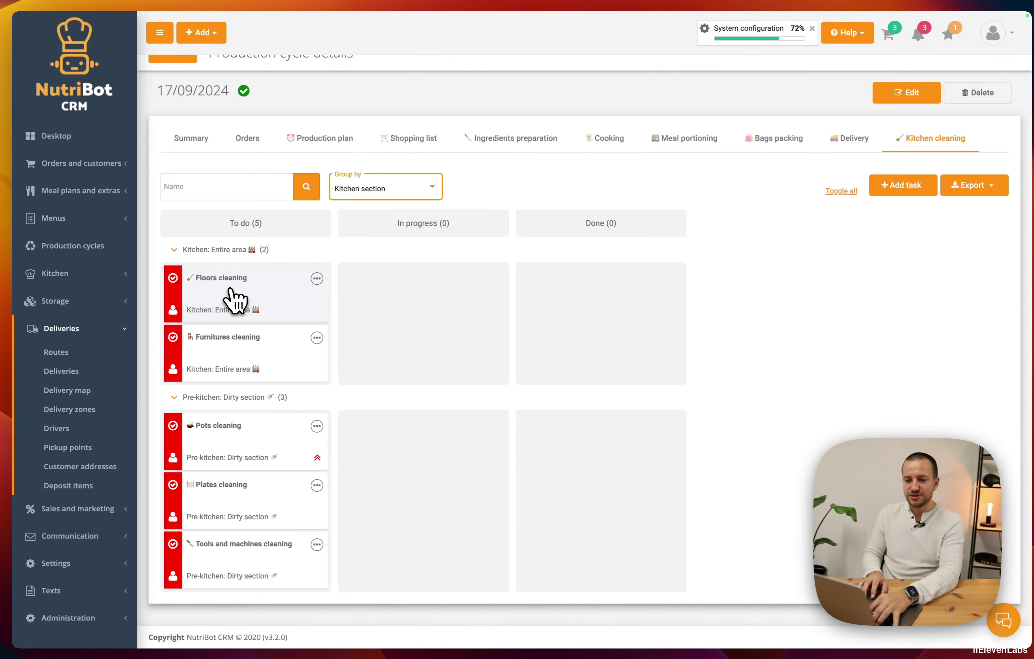
Step: Move the Floors cleaning and Plates cleaning tasks to Done
left_click(234, 300)
left_click(561, 404)
left_click_drag(252, 304, 543, 317)
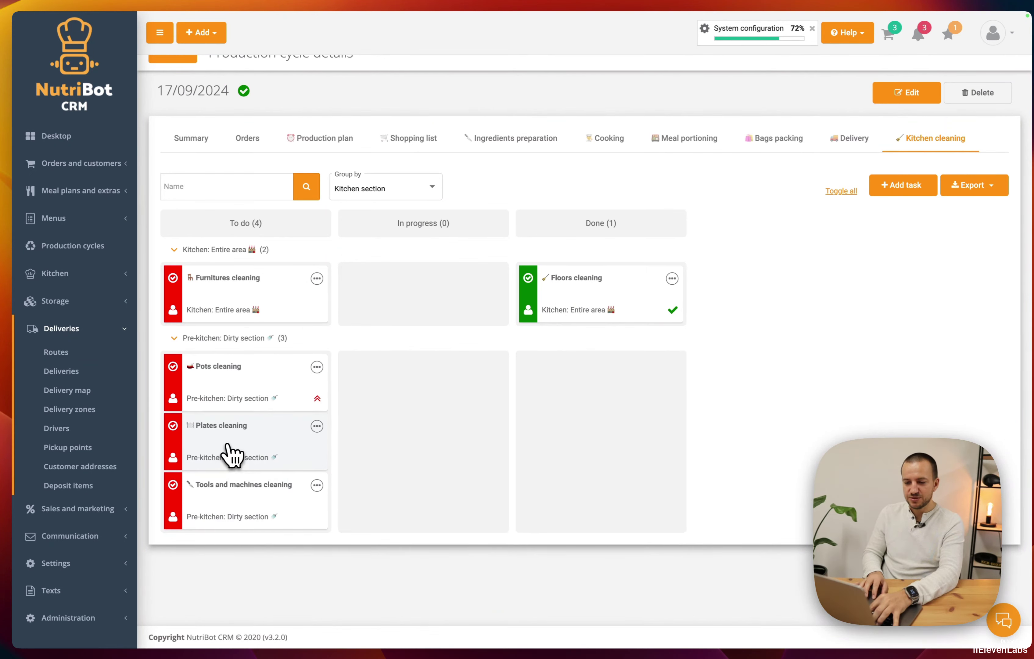
left_click_drag(231, 456, 557, 411)
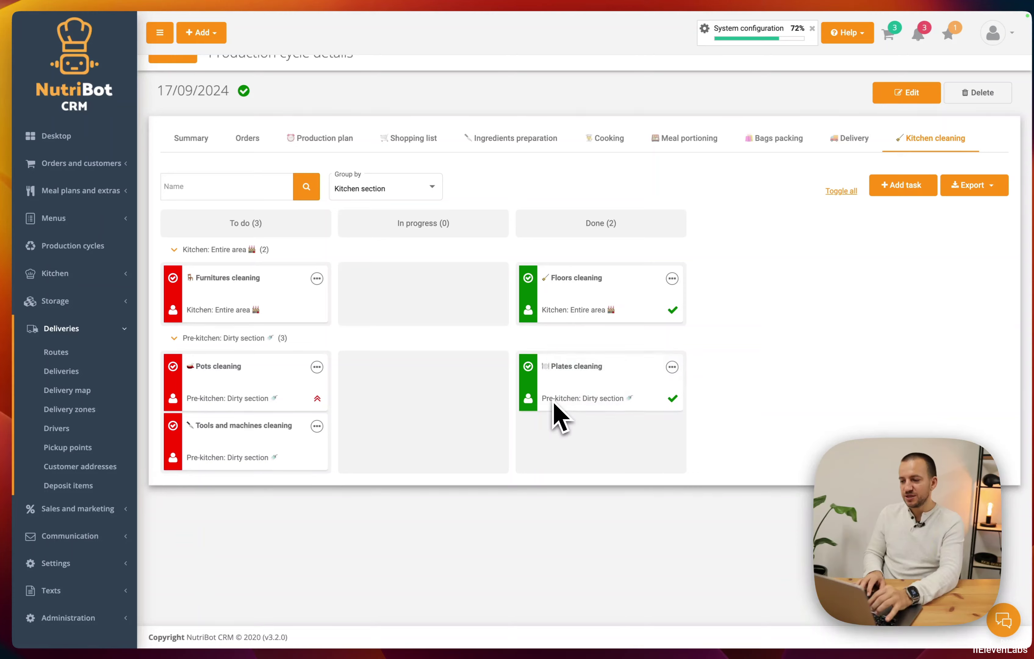